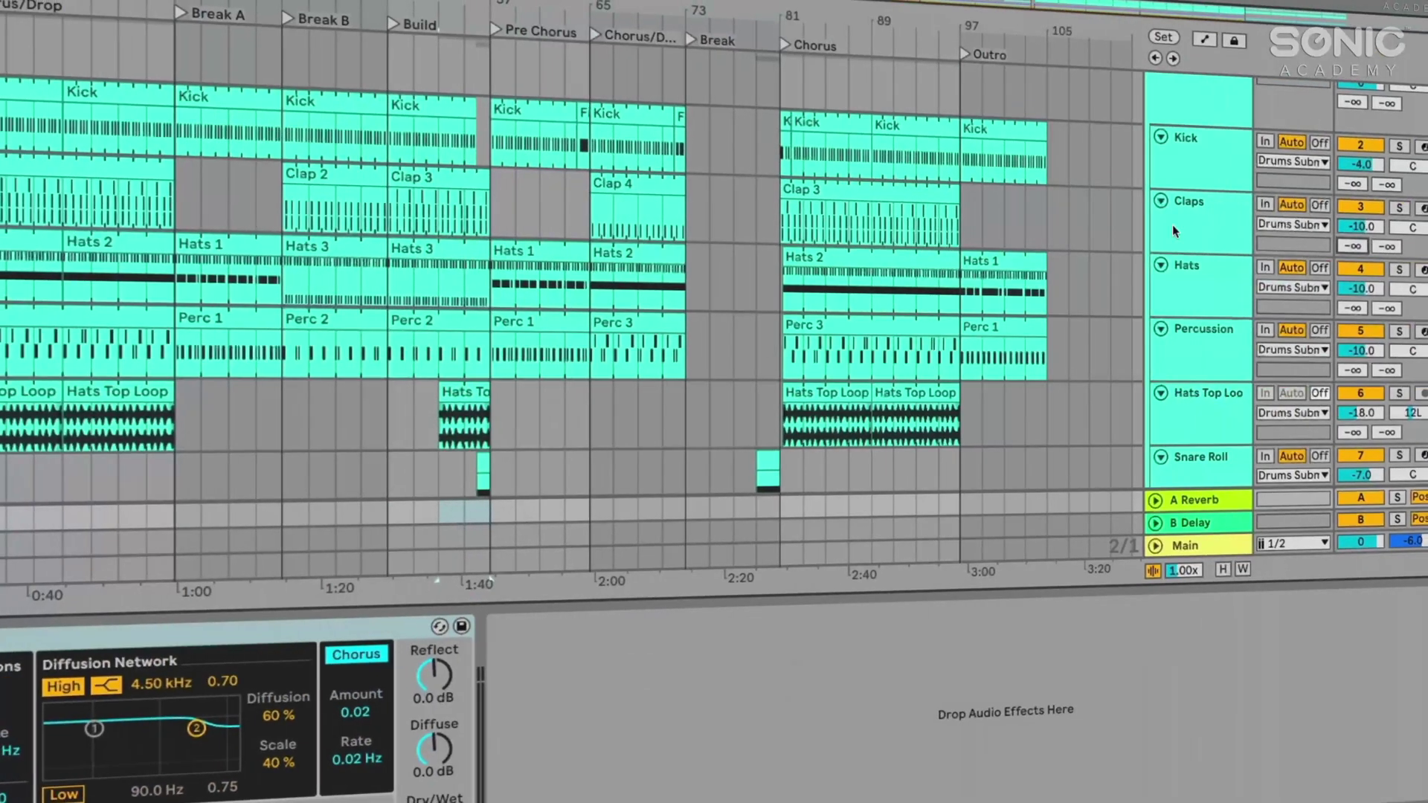
Compare the A Reverb and B Delay return tracks' effects
left_click(1173, 504)
left_click(1183, 521)
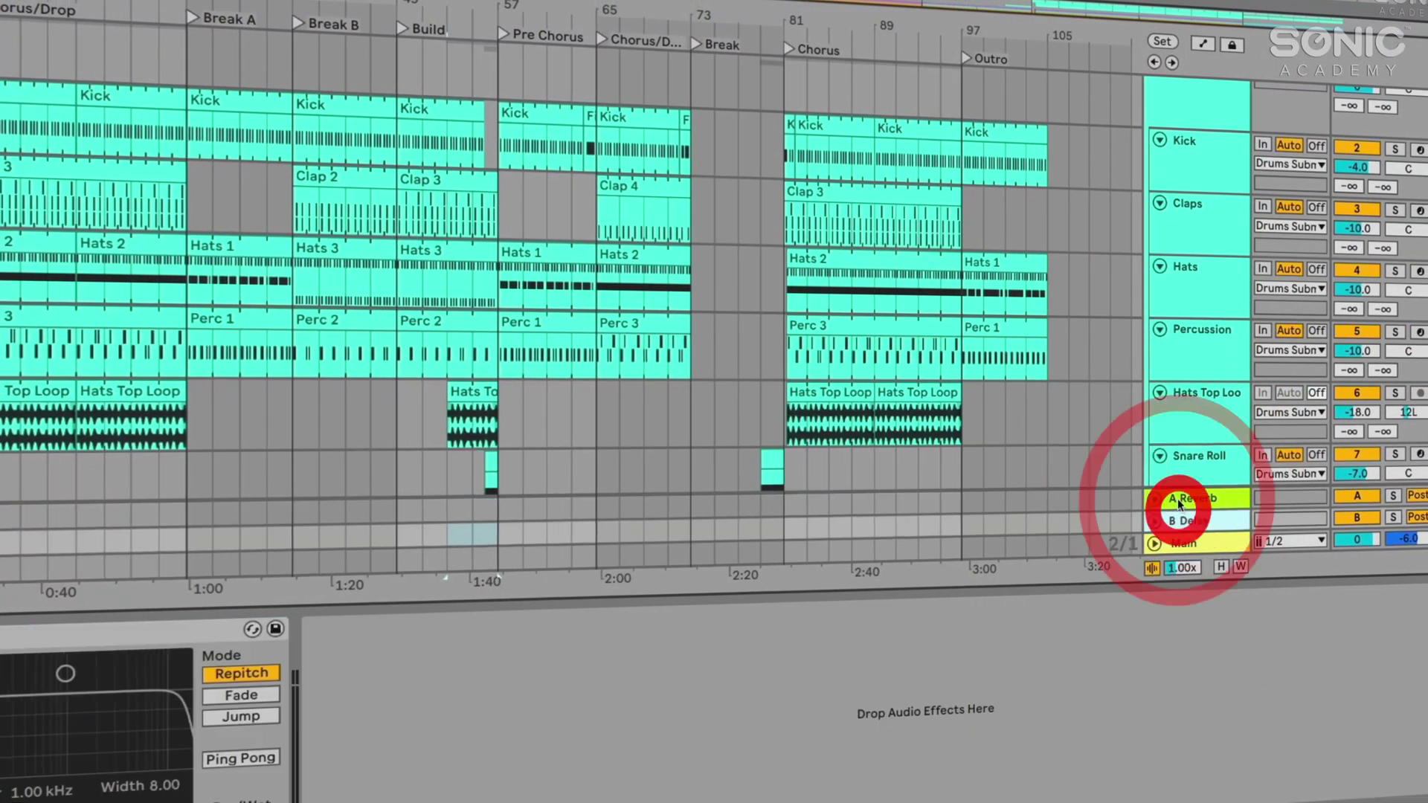
left_click(1183, 499)
left_click(1182, 522)
Insert another return track and show the Audio Effects in the Browser
right_click(1183, 522)
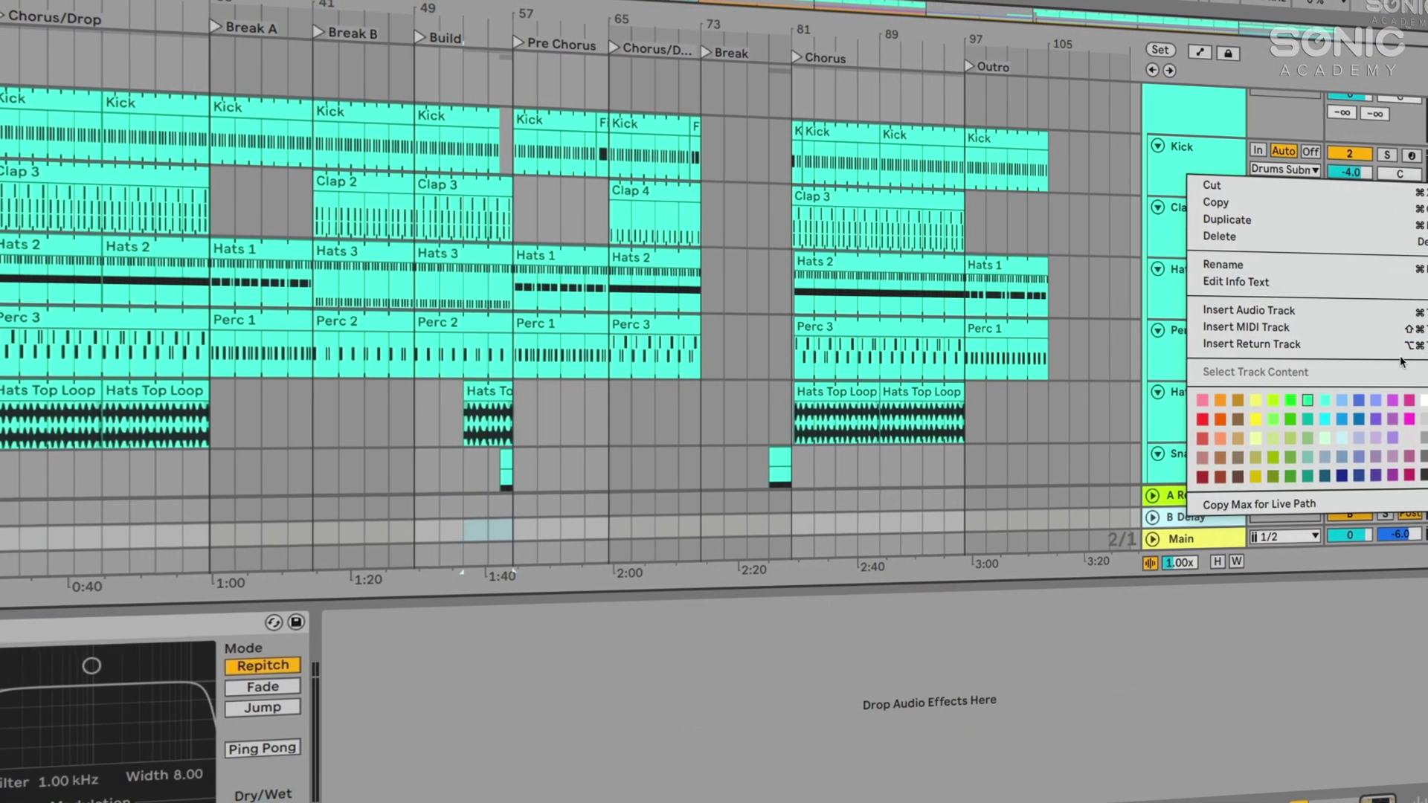
left_click(1230, 344)
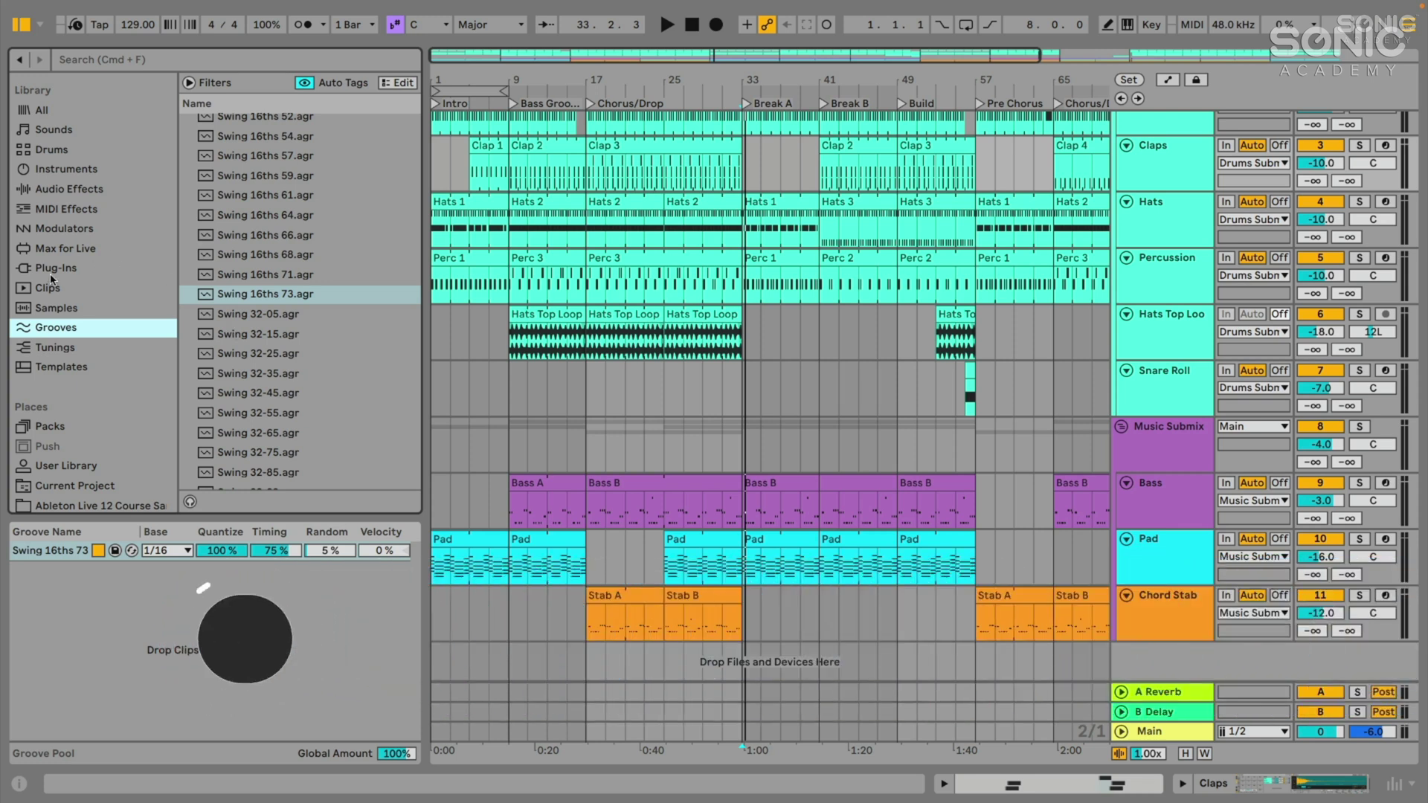
left_click(67, 214)
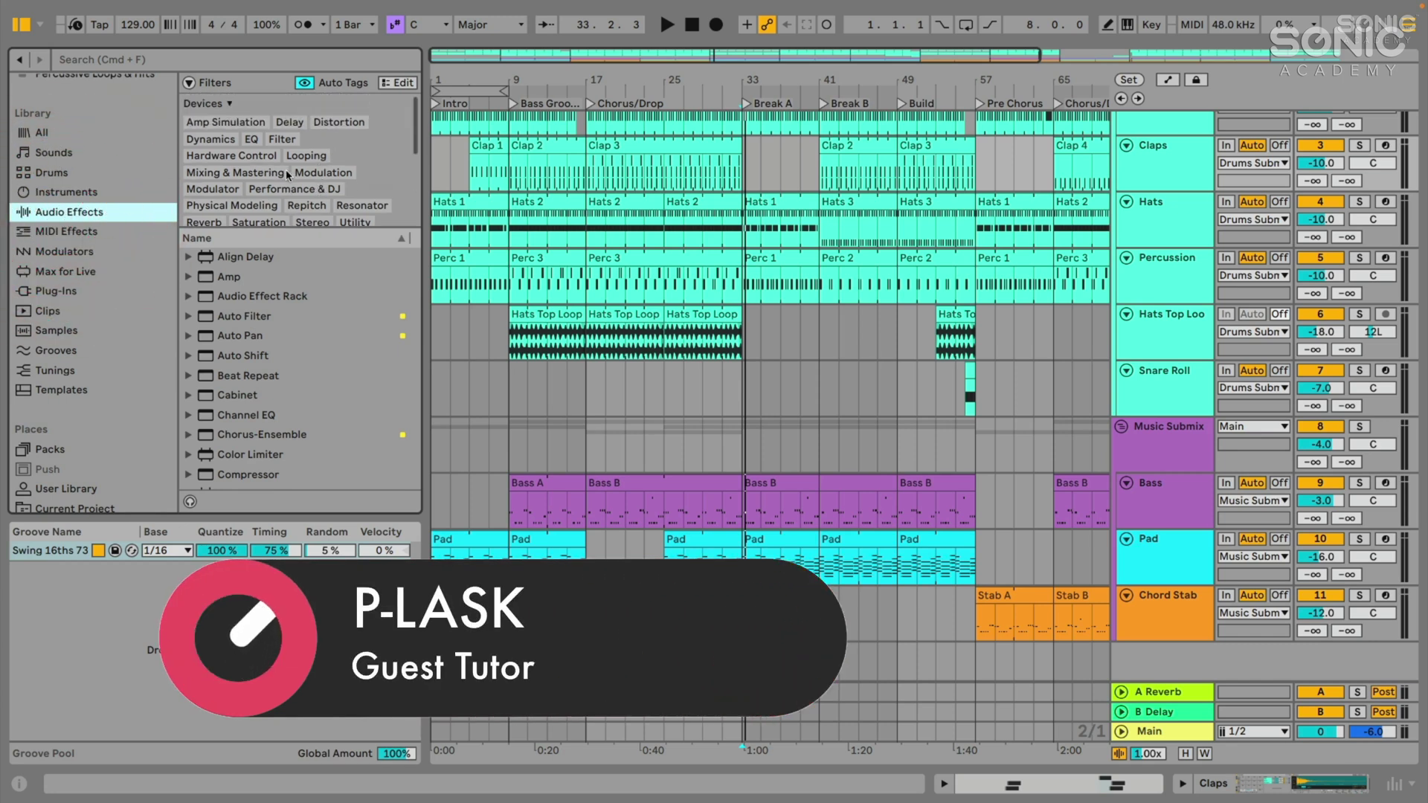
Filter the Audio Effects by the Reverb tag and select the stock Reverb device
scroll(248, 209, "down", 1)
left_click(214, 205)
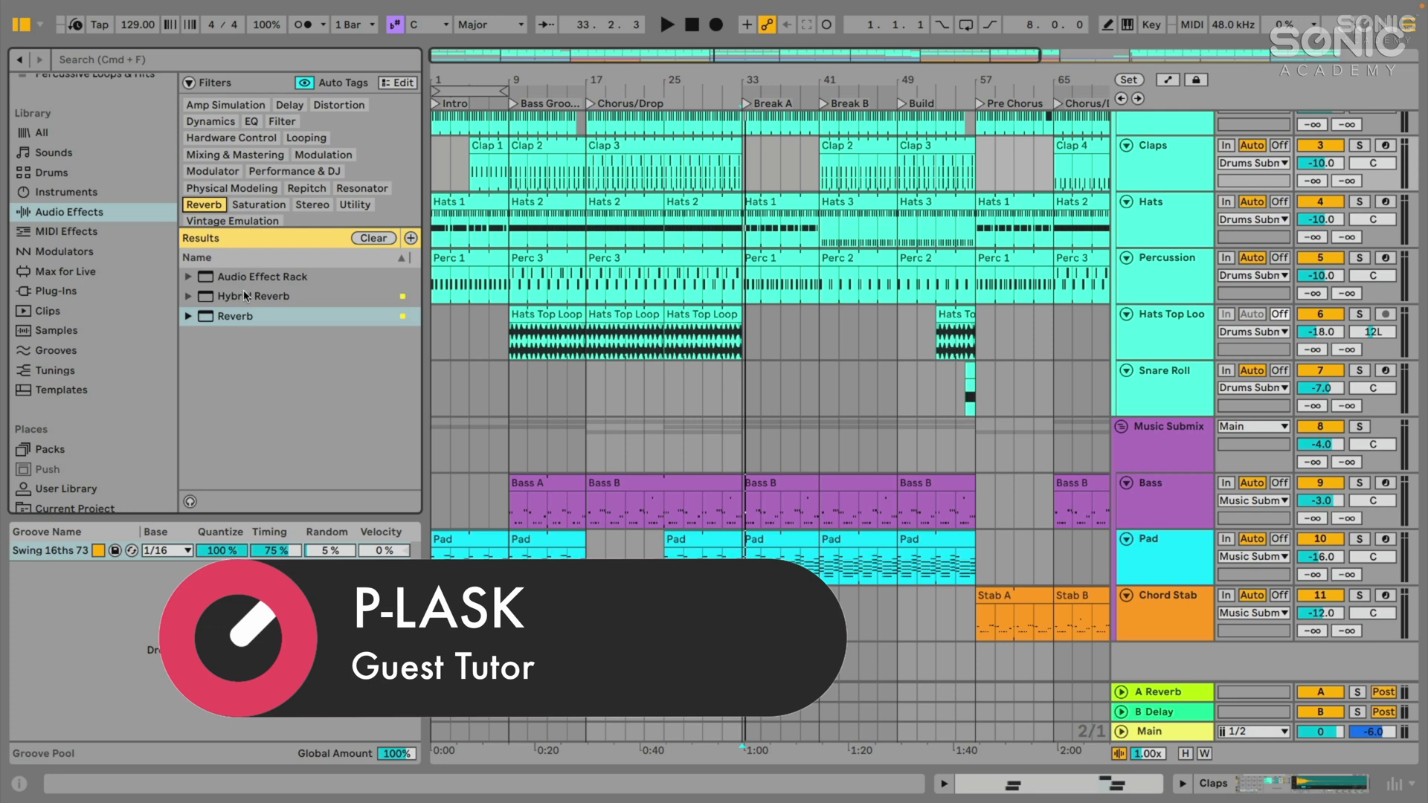
left_click(231, 319)
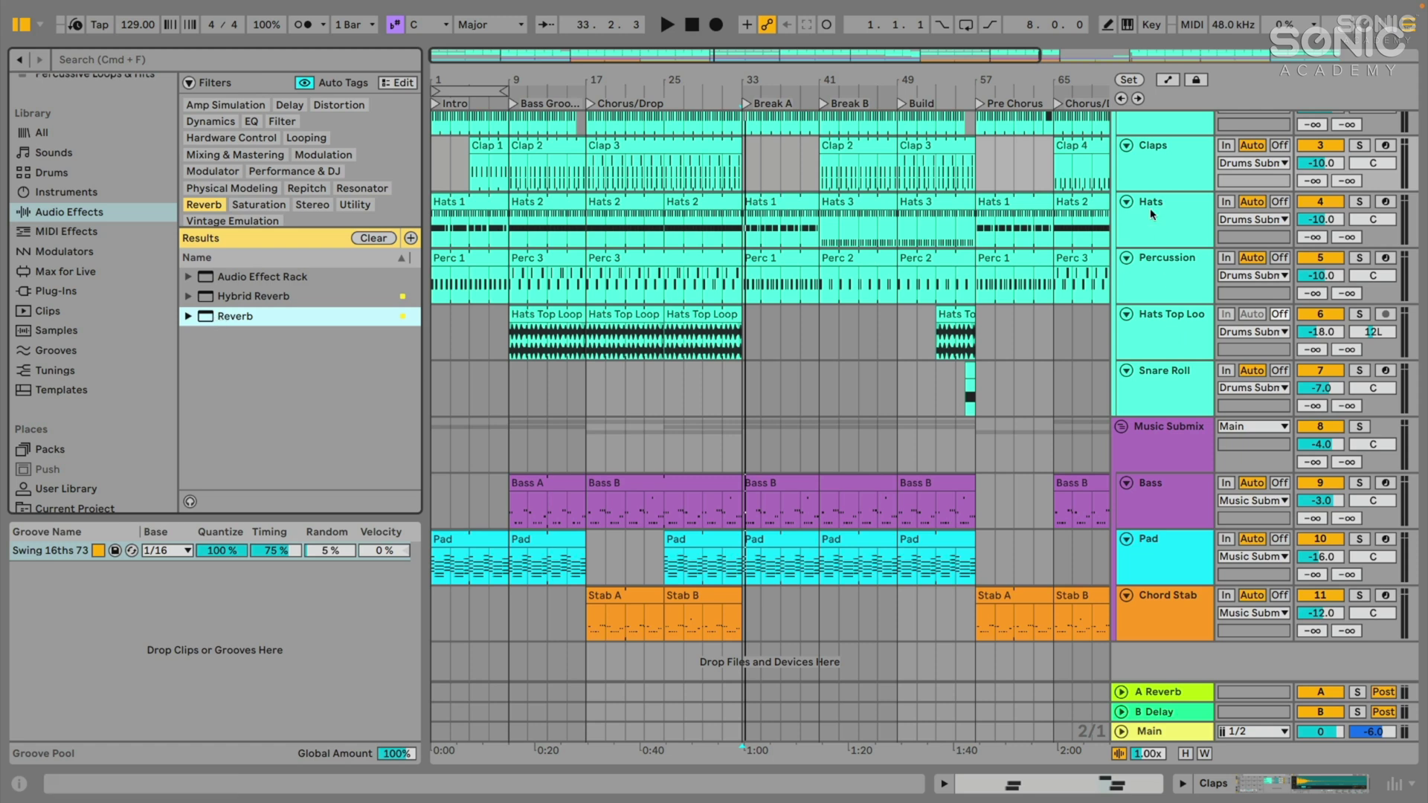
Start playback from the Clap 1 clip and solo the Claps track
left_click(1163, 164)
scroll(1163, 164, "up", 2)
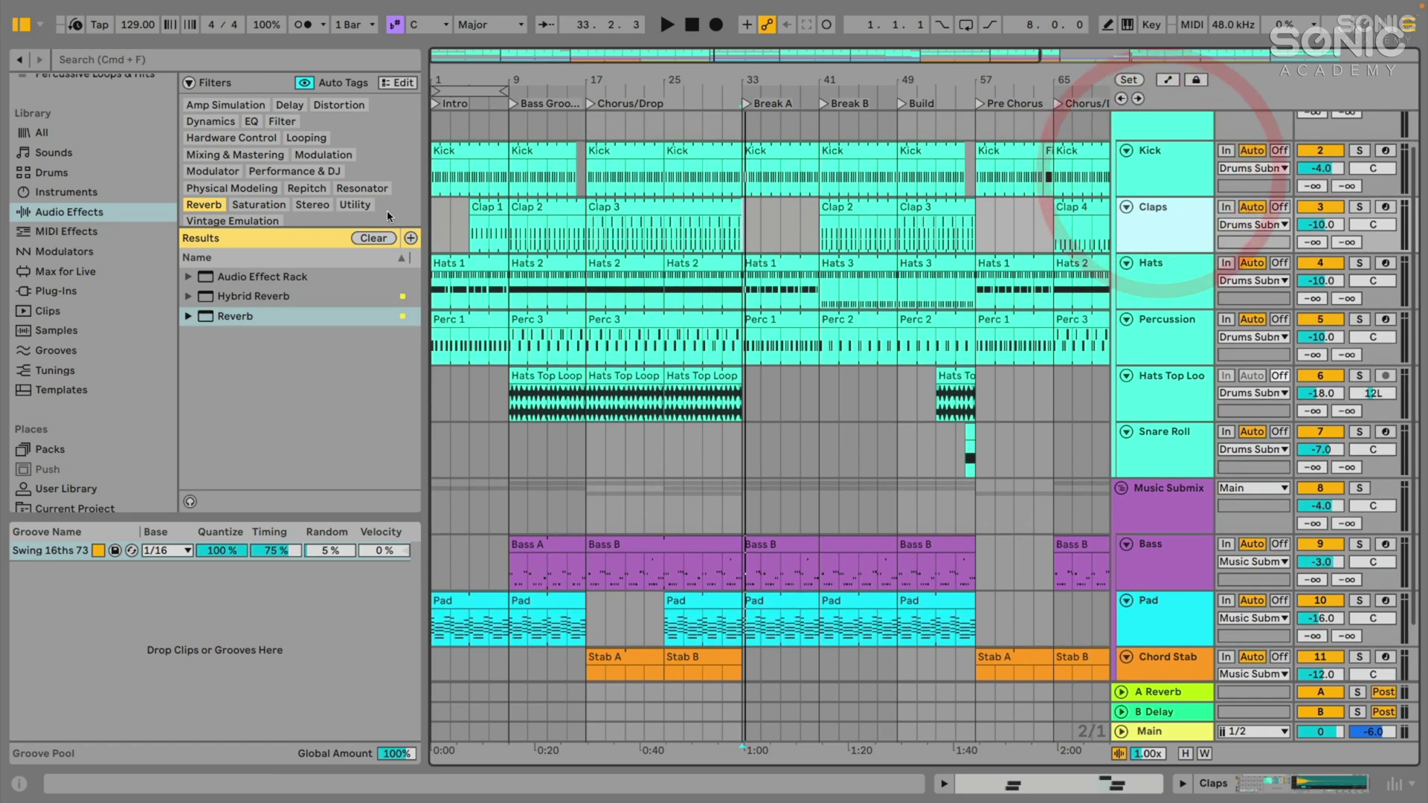
left_click(488, 210)
key("space")
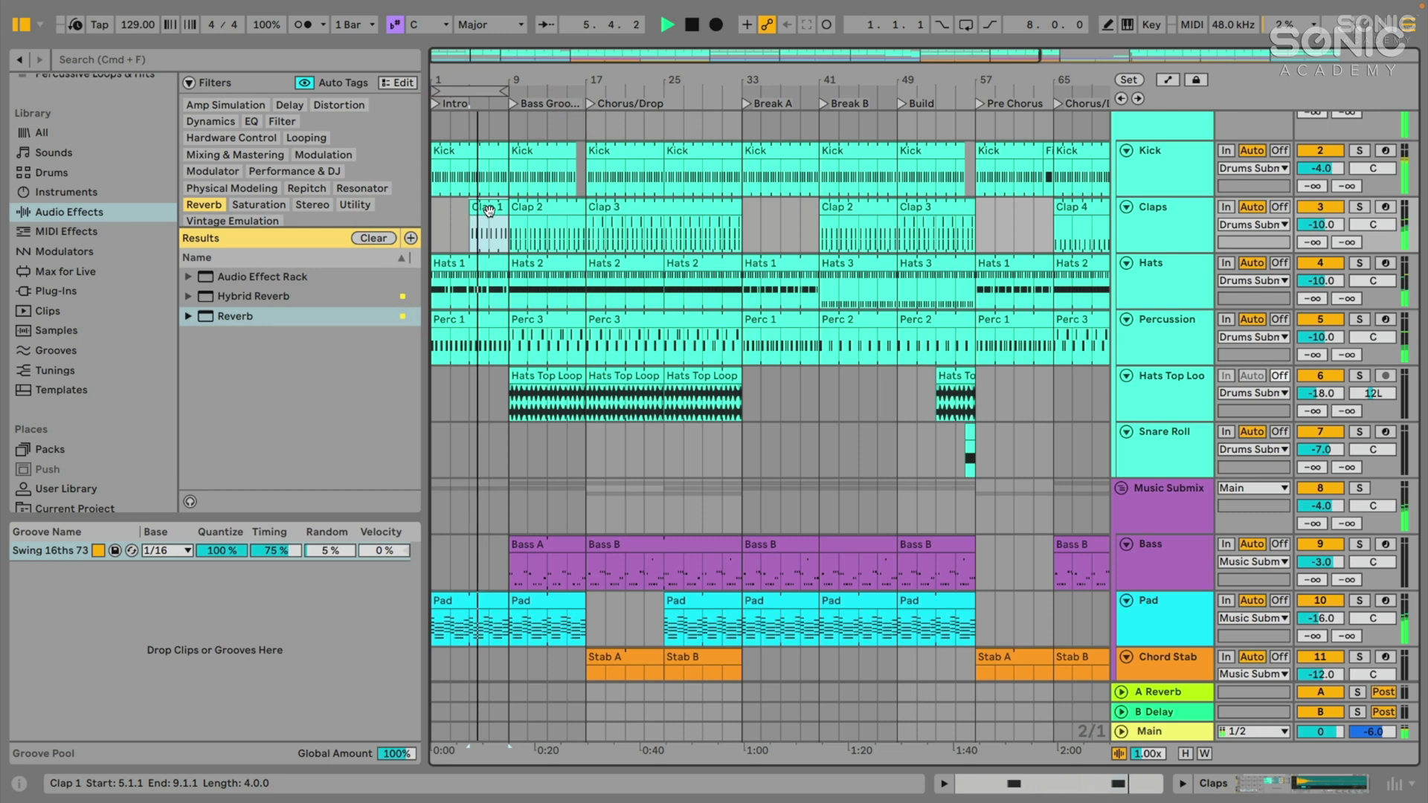
left_click(1360, 207)
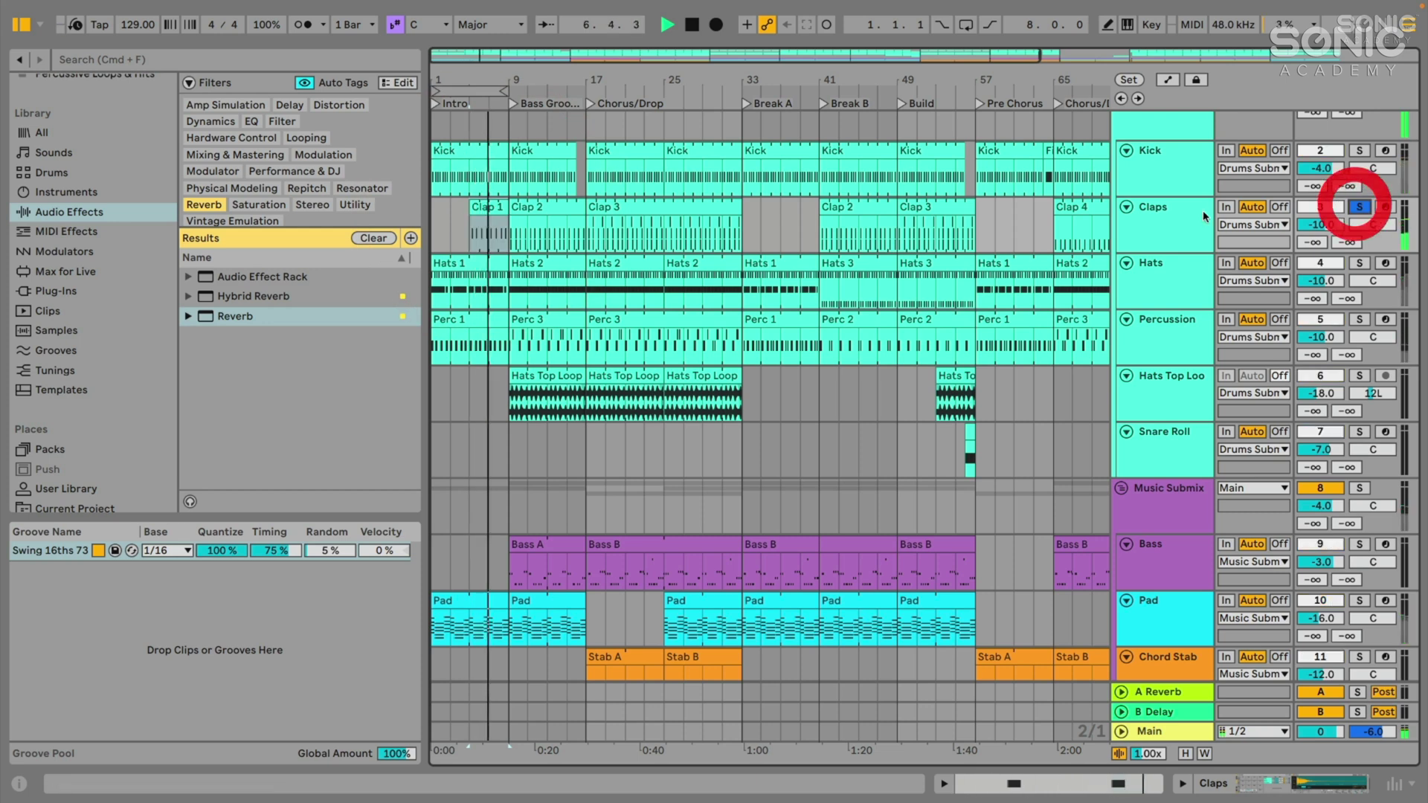
Add the Reverb after the Clap 2 sample in the Claps drum rack, hiding the Browser
left_click(1183, 214)
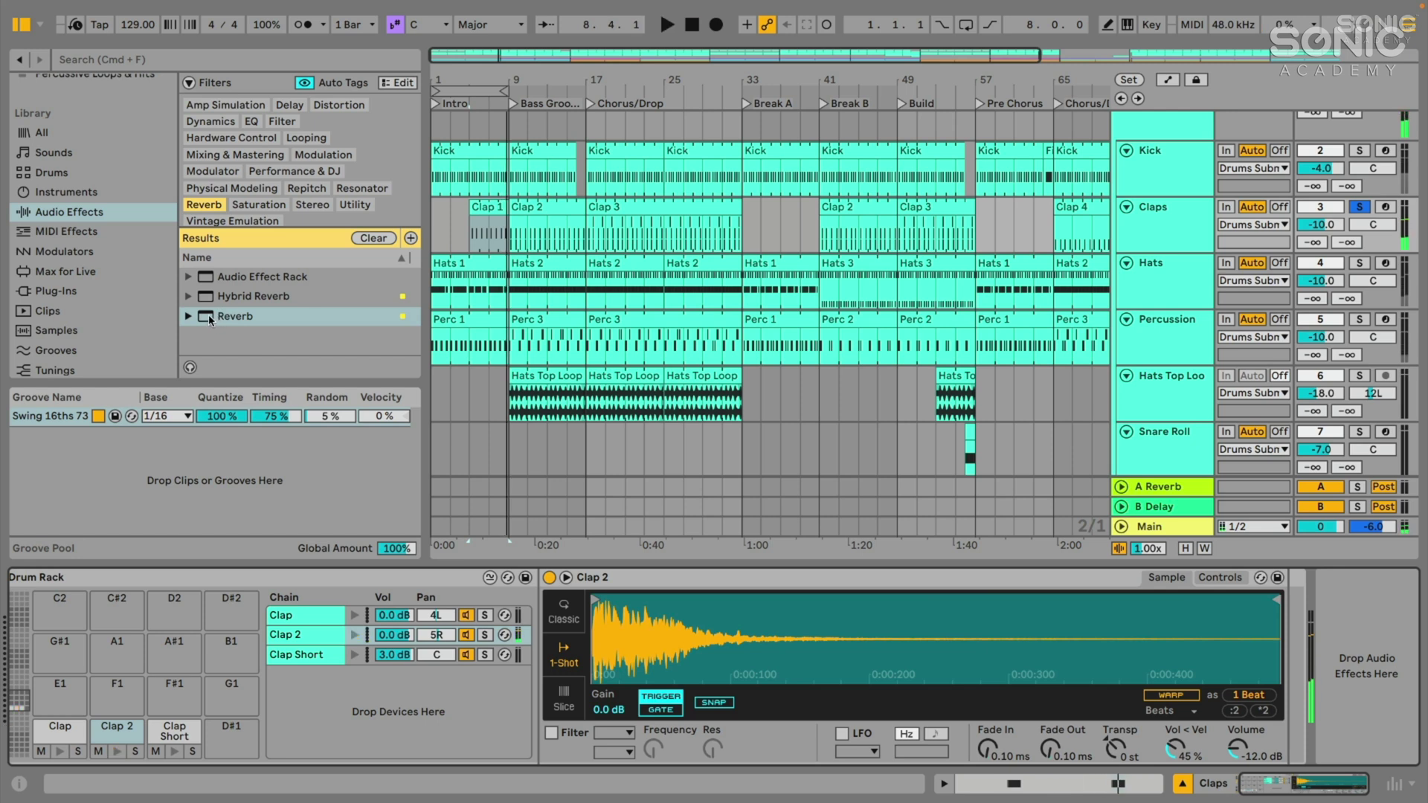
left_click_drag(210, 320, 1339, 608)
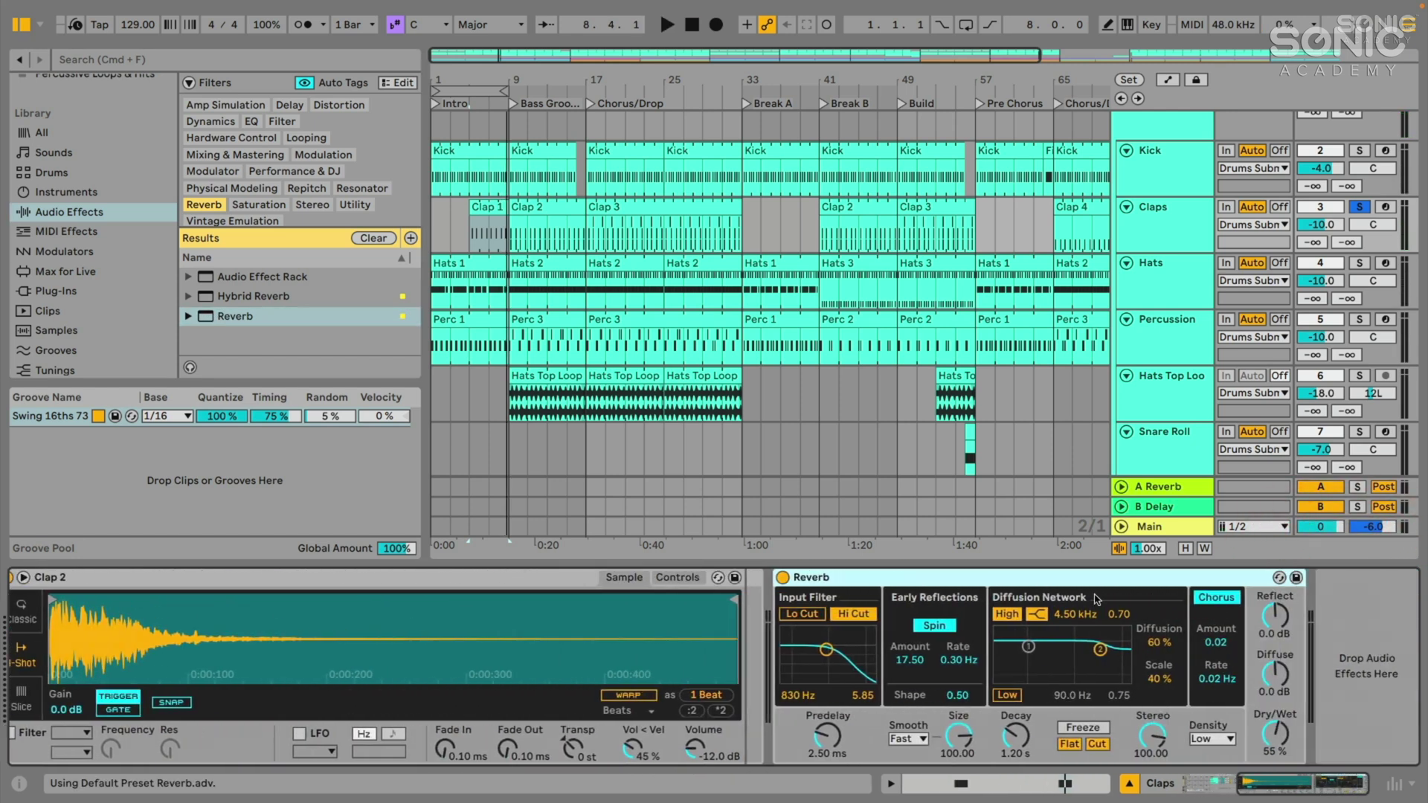
left_click(1083, 586)
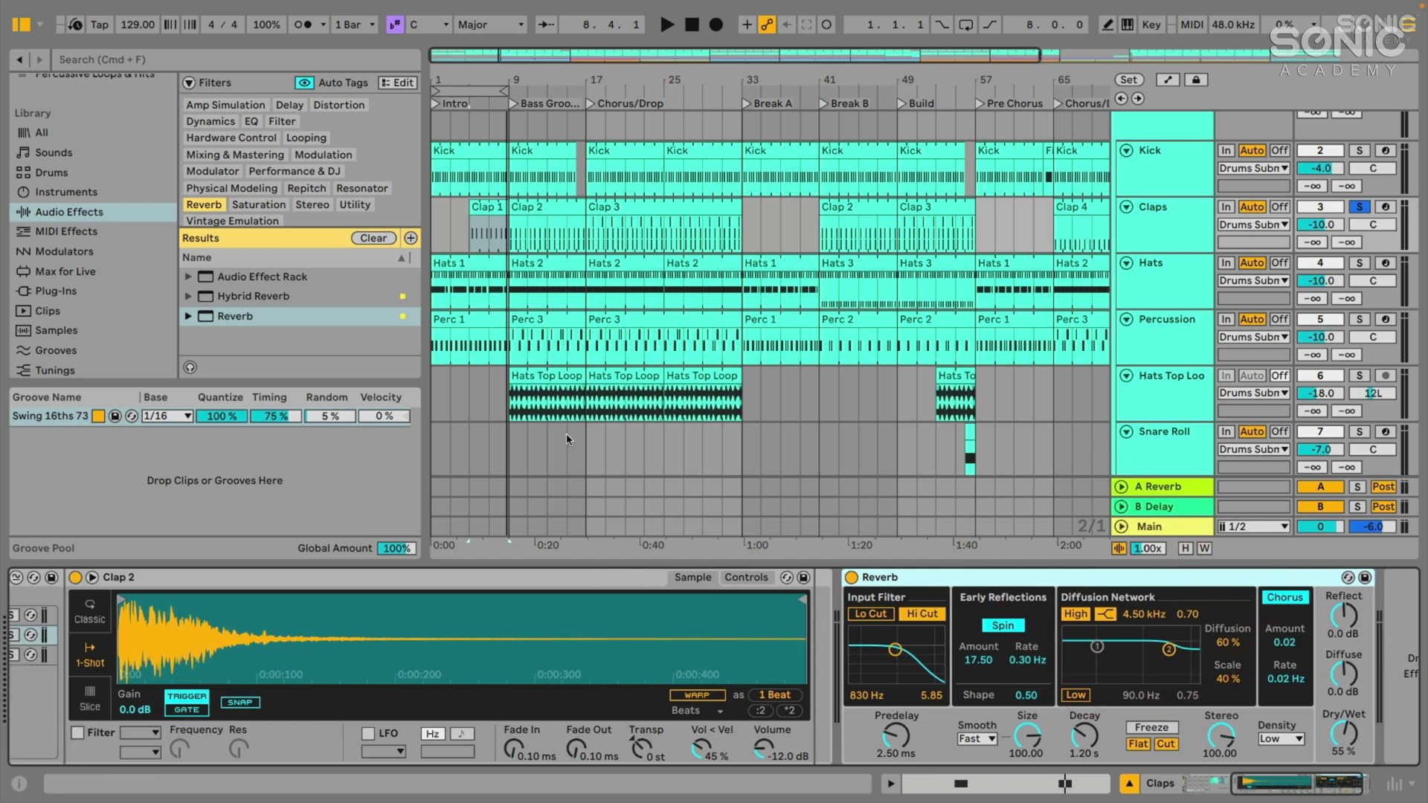
left_click(24, 28)
scroll(213, 703, "up", 5)
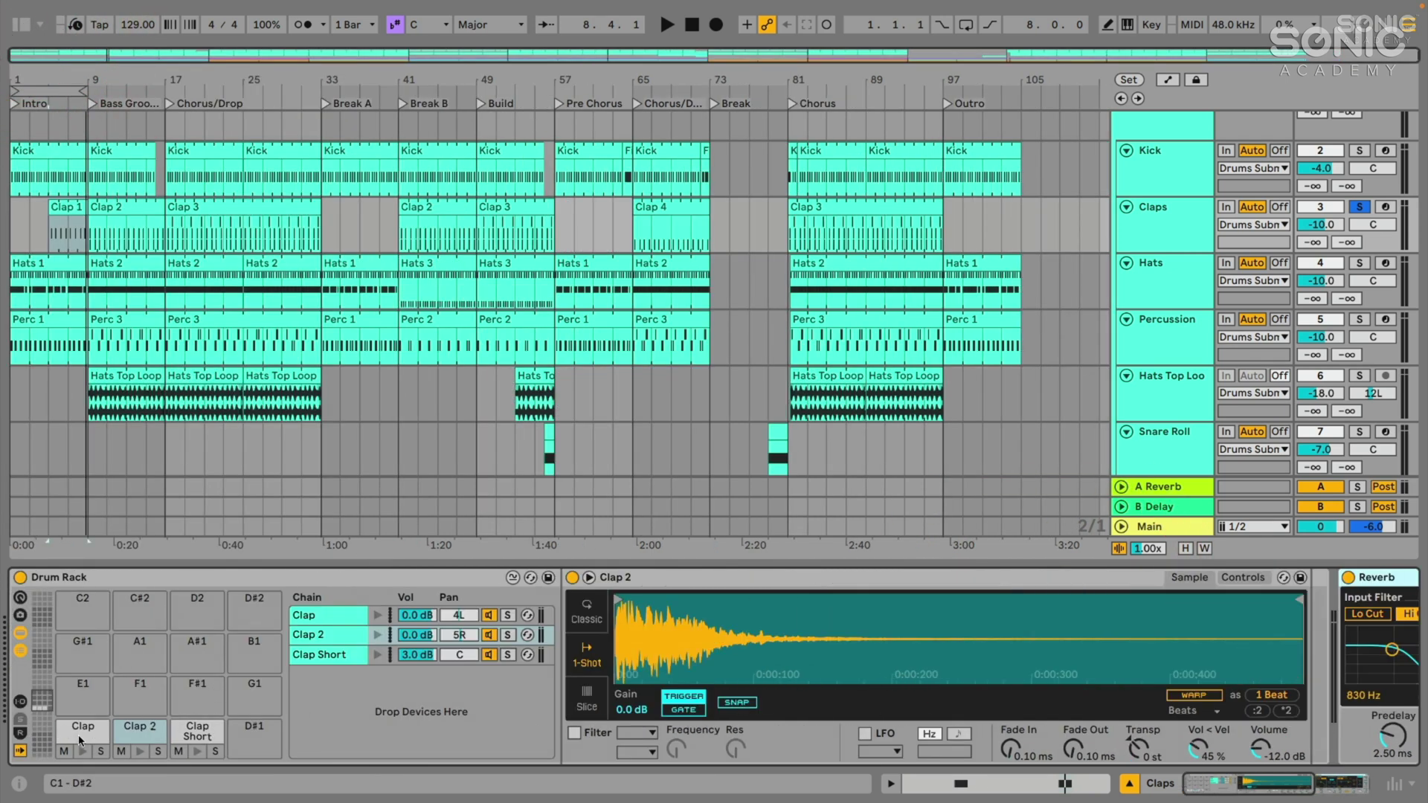
scroll(400, 724, "down", 5)
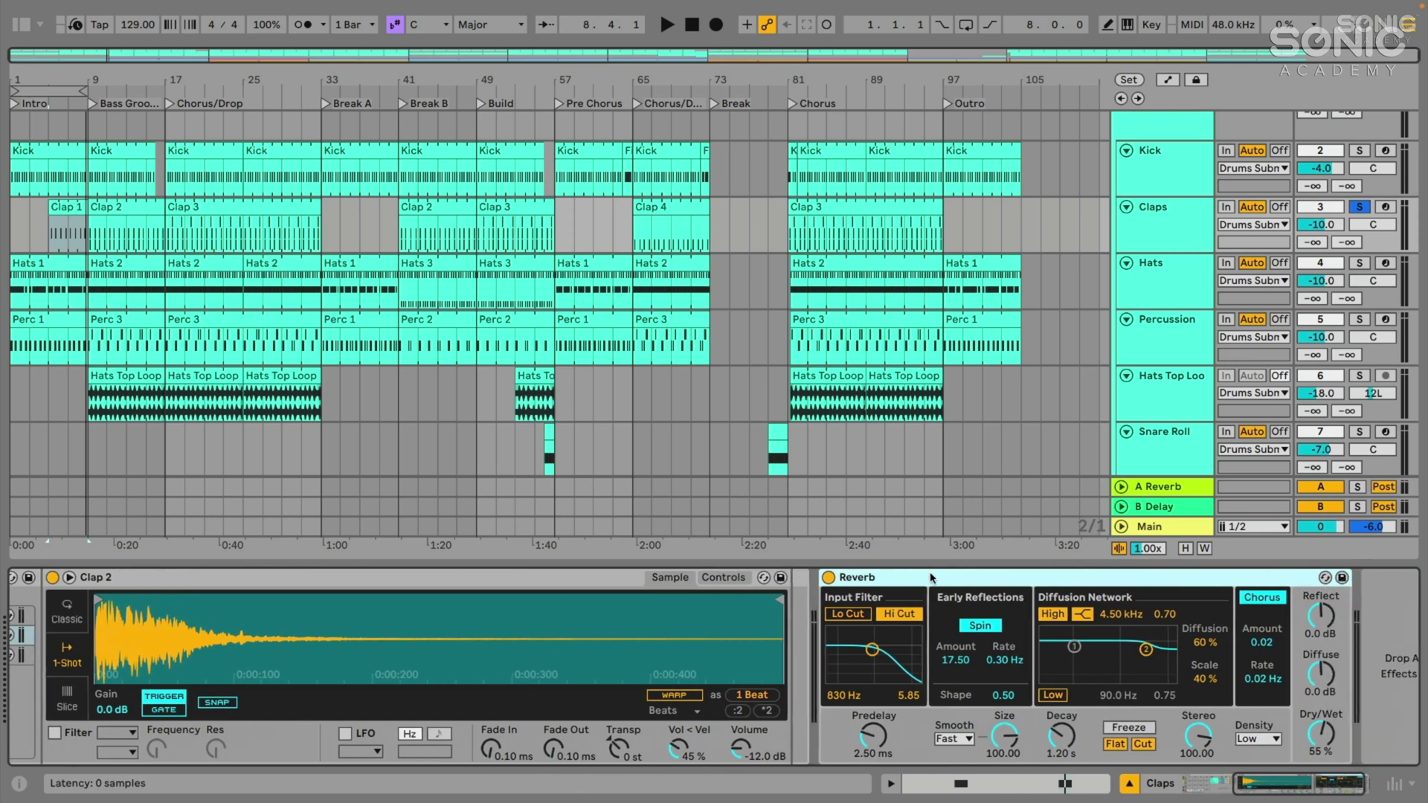
left_click(927, 584)
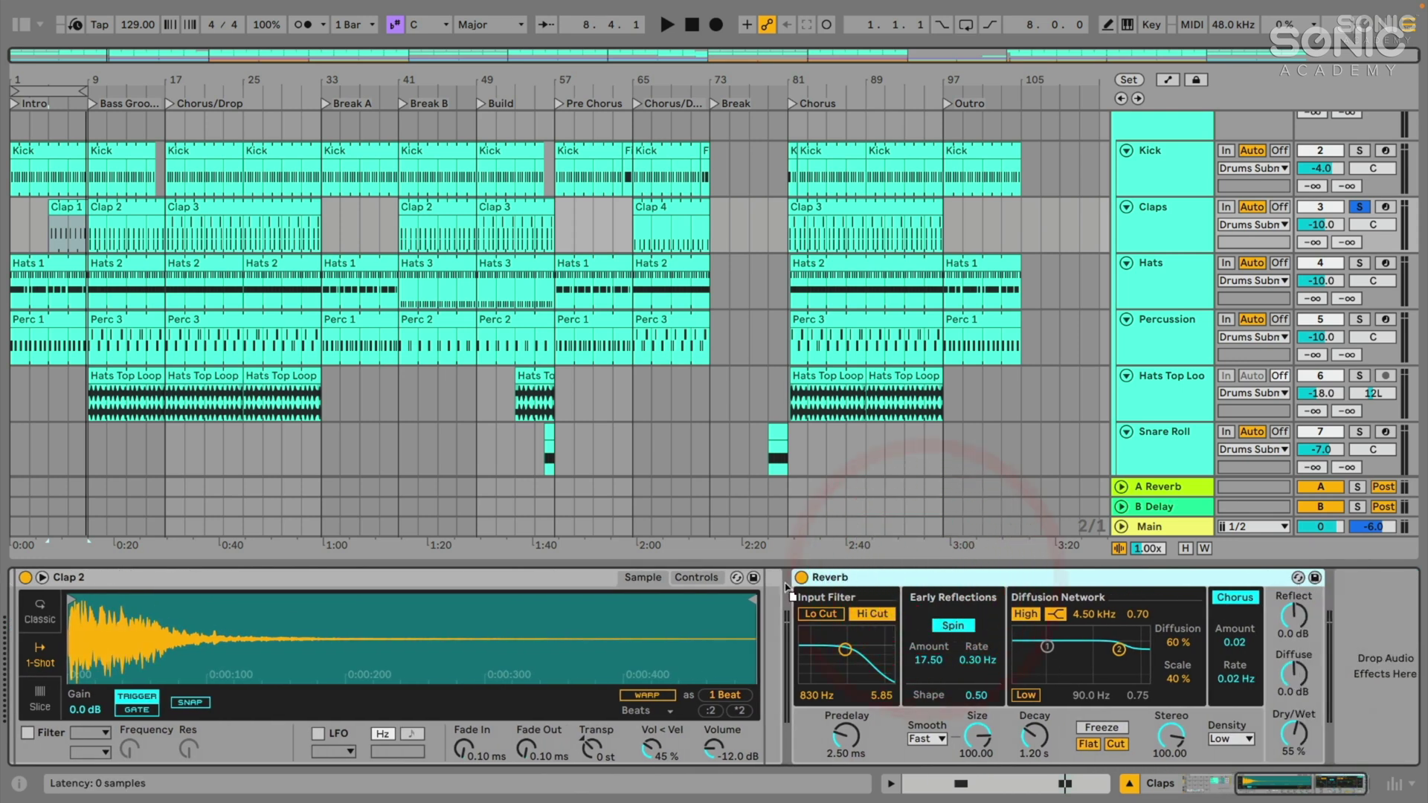
left_click_drag(764, 605, 930, 604)
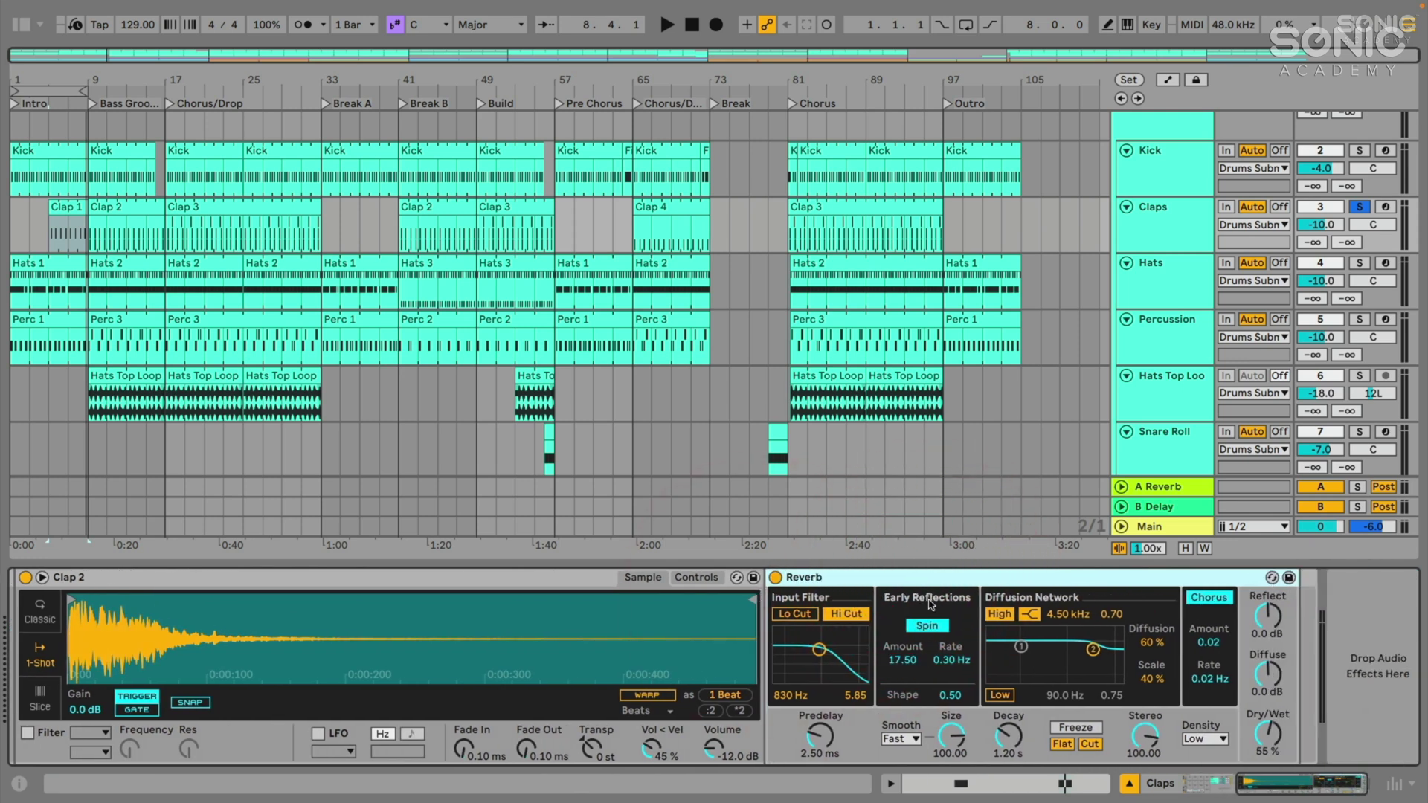
Audition the Clap 2, Clap and Clap Short sounds in the drum rack
left_click(1313, 584)
scroll(954, 587, "up", 5)
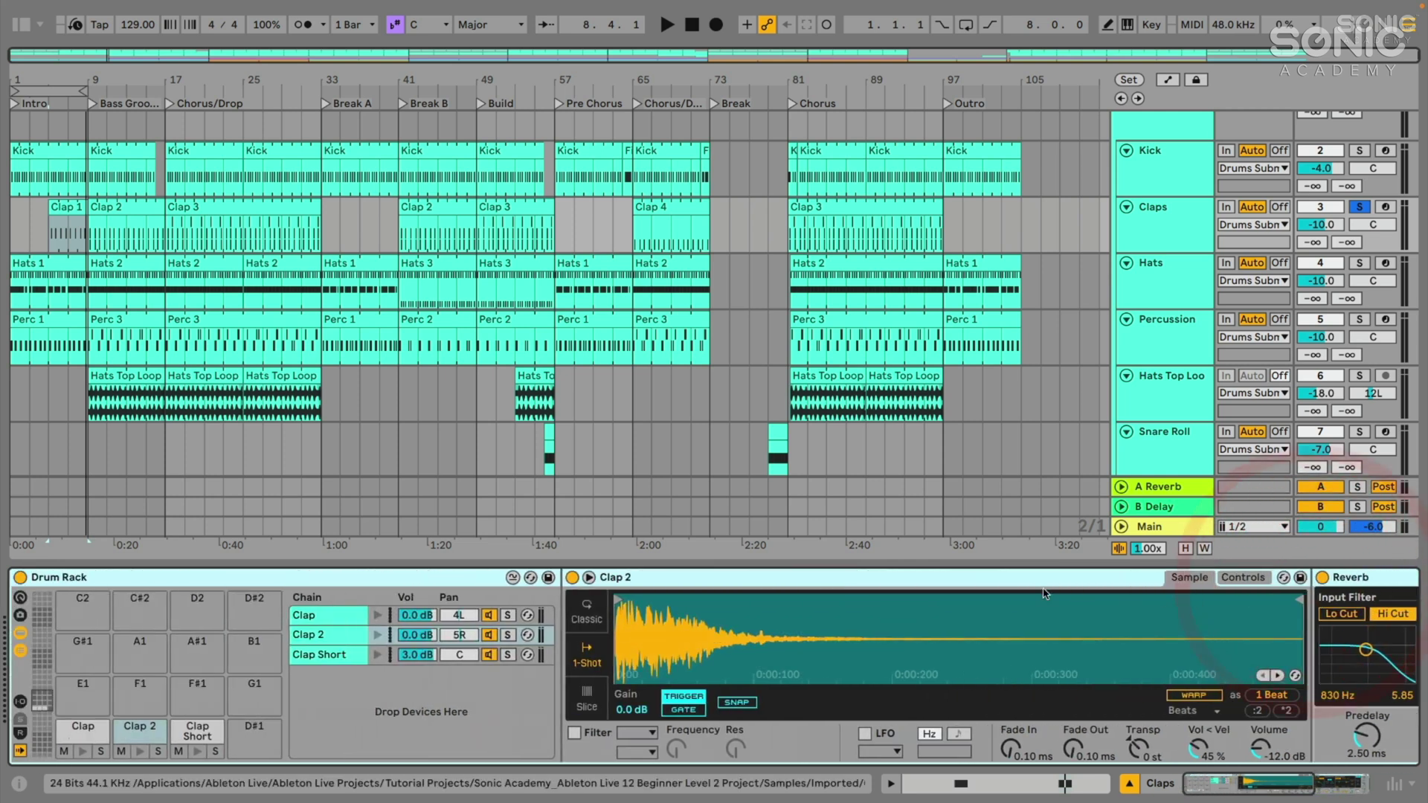
left_click(954, 585)
left_click(145, 736)
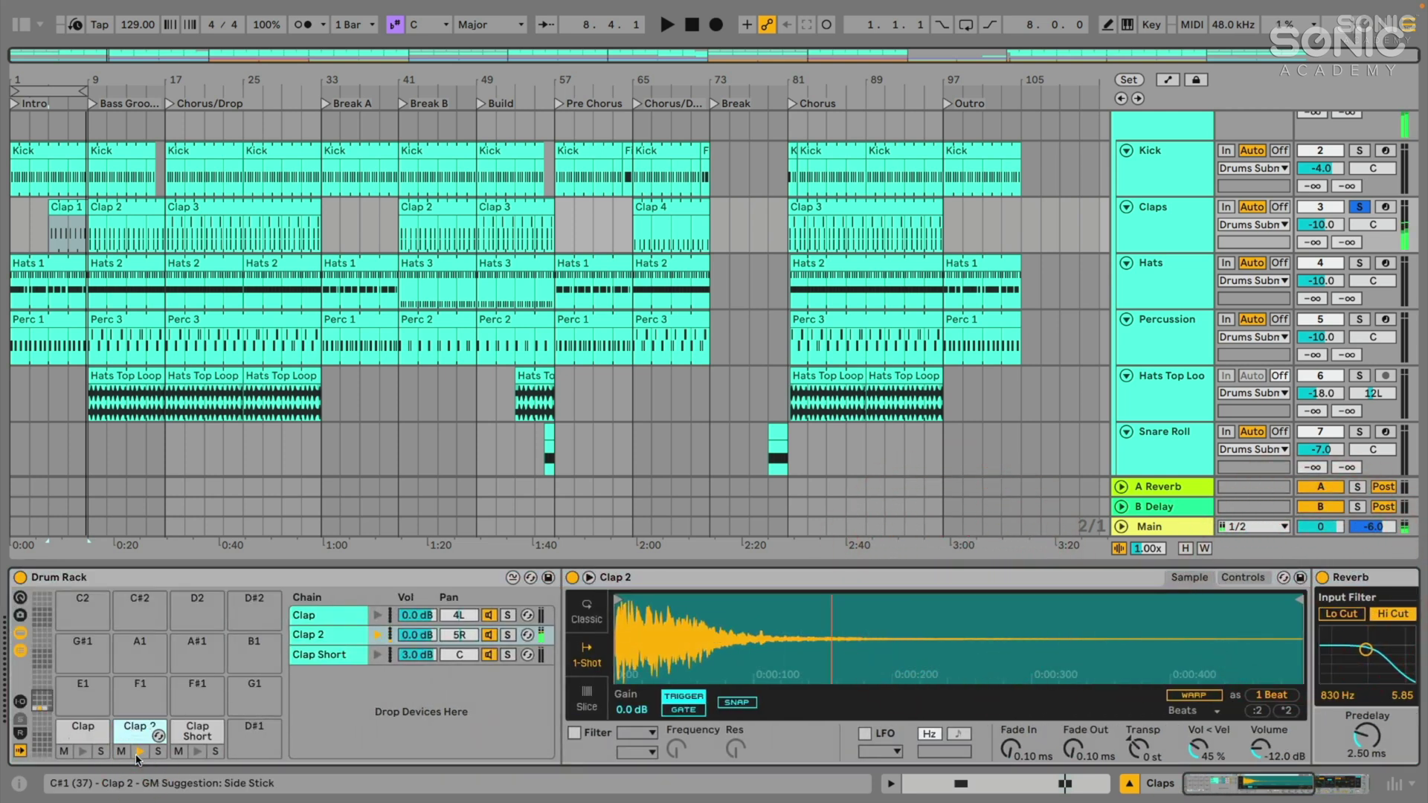
left_click(139, 751)
left_click(83, 751)
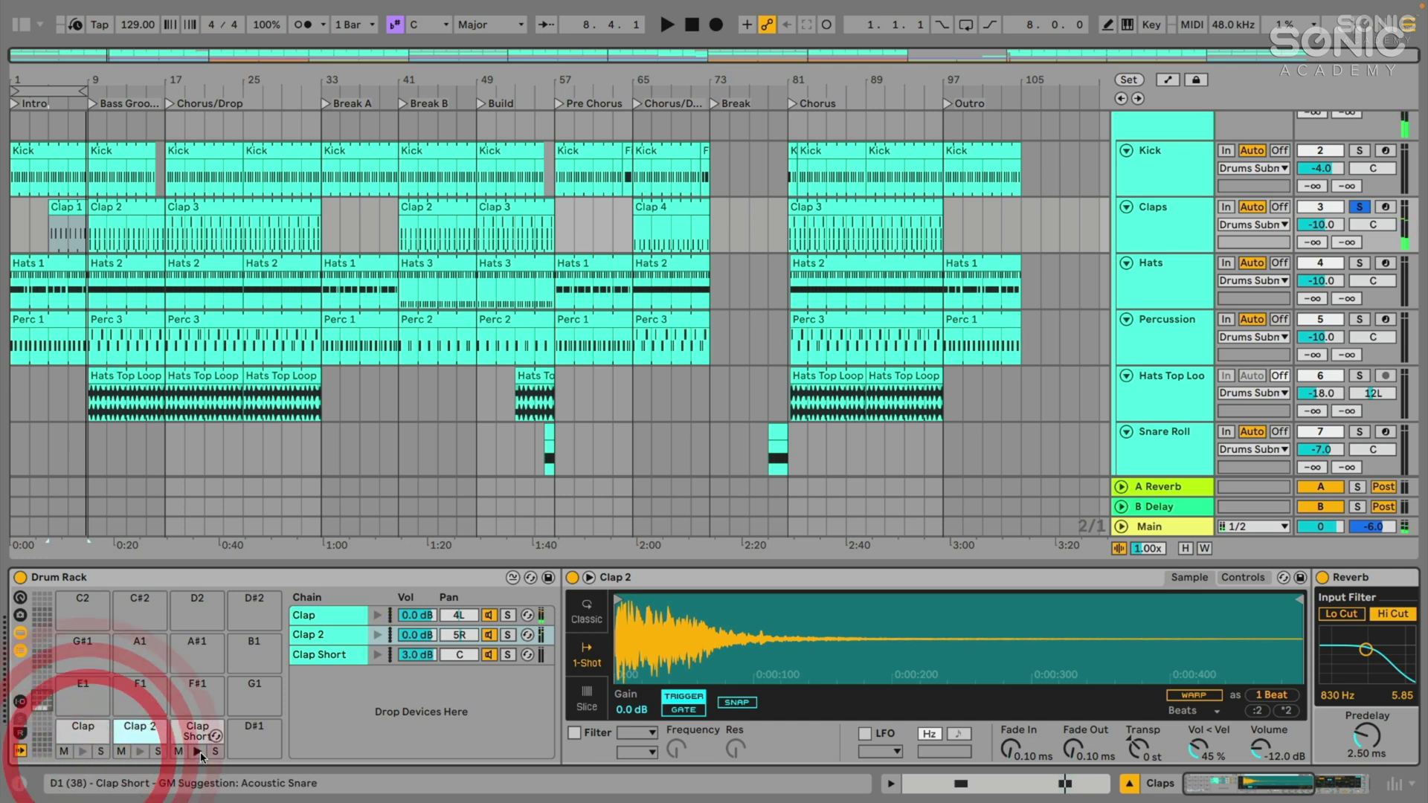
left_click(197, 751)
Navigate the drum rack back to the Reverb on the Clap 2 chain
scroll(353, 725, "right", 5)
scroll(353, 725, "right", 6)
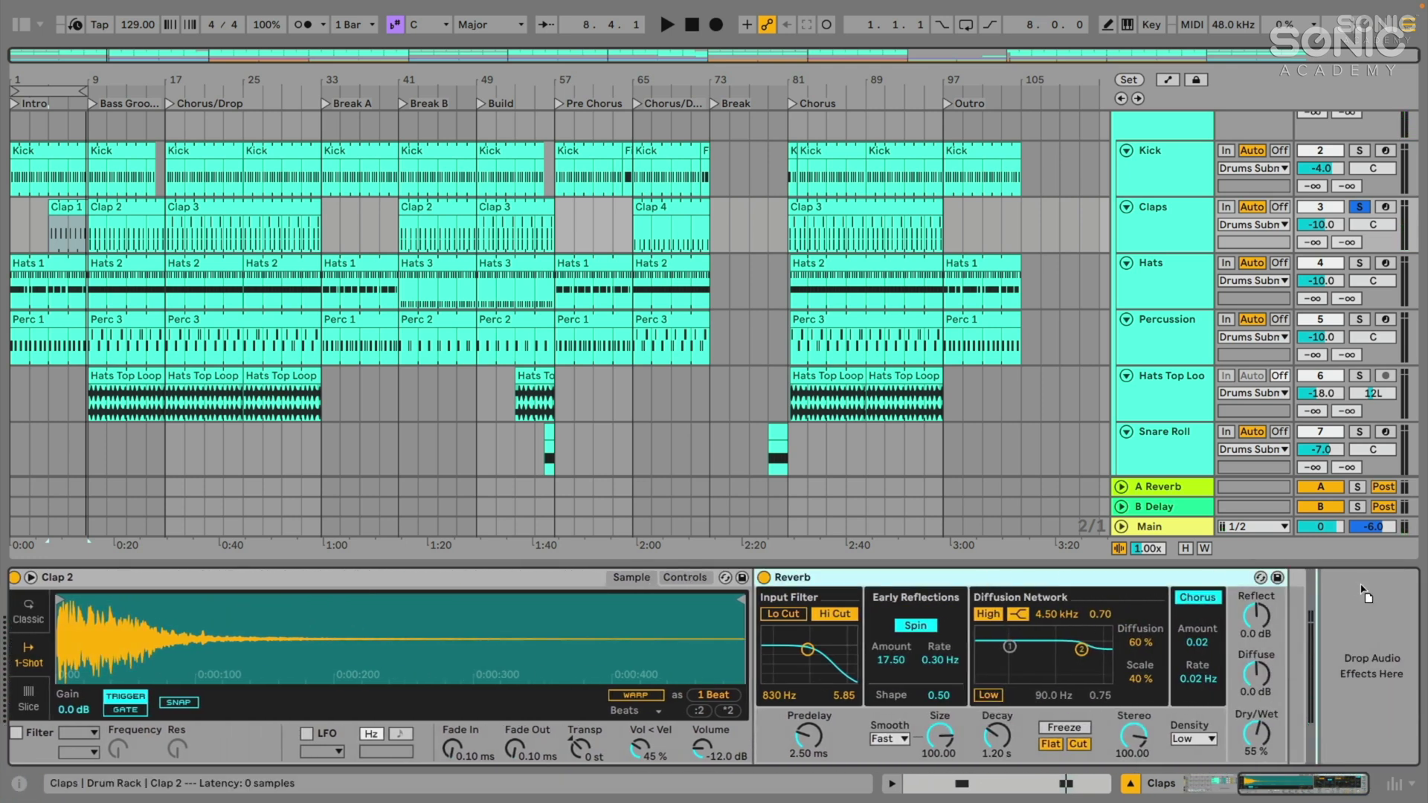
left_click(1361, 583)
scroll(1068, 584, "left", 5)
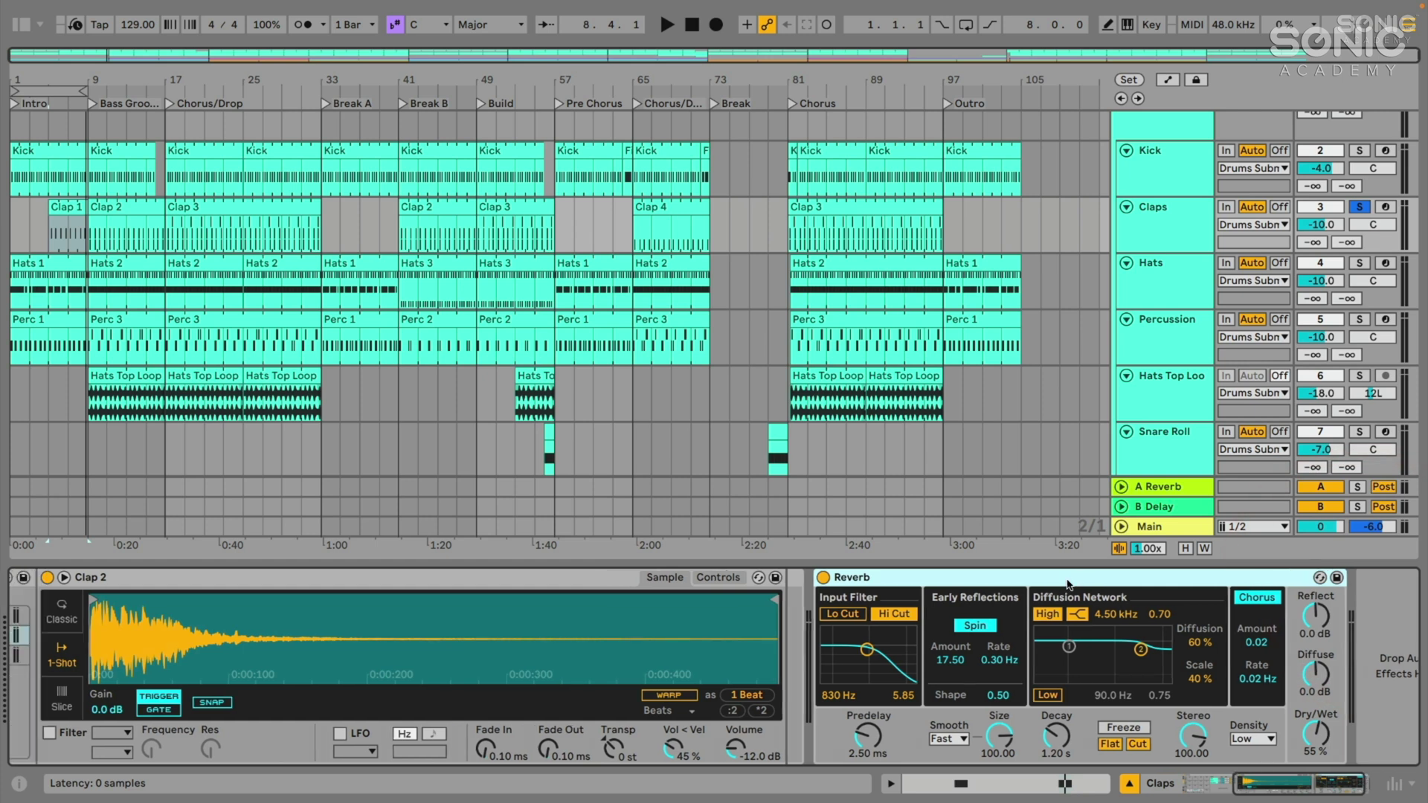
scroll(256, 618, "left", 6)
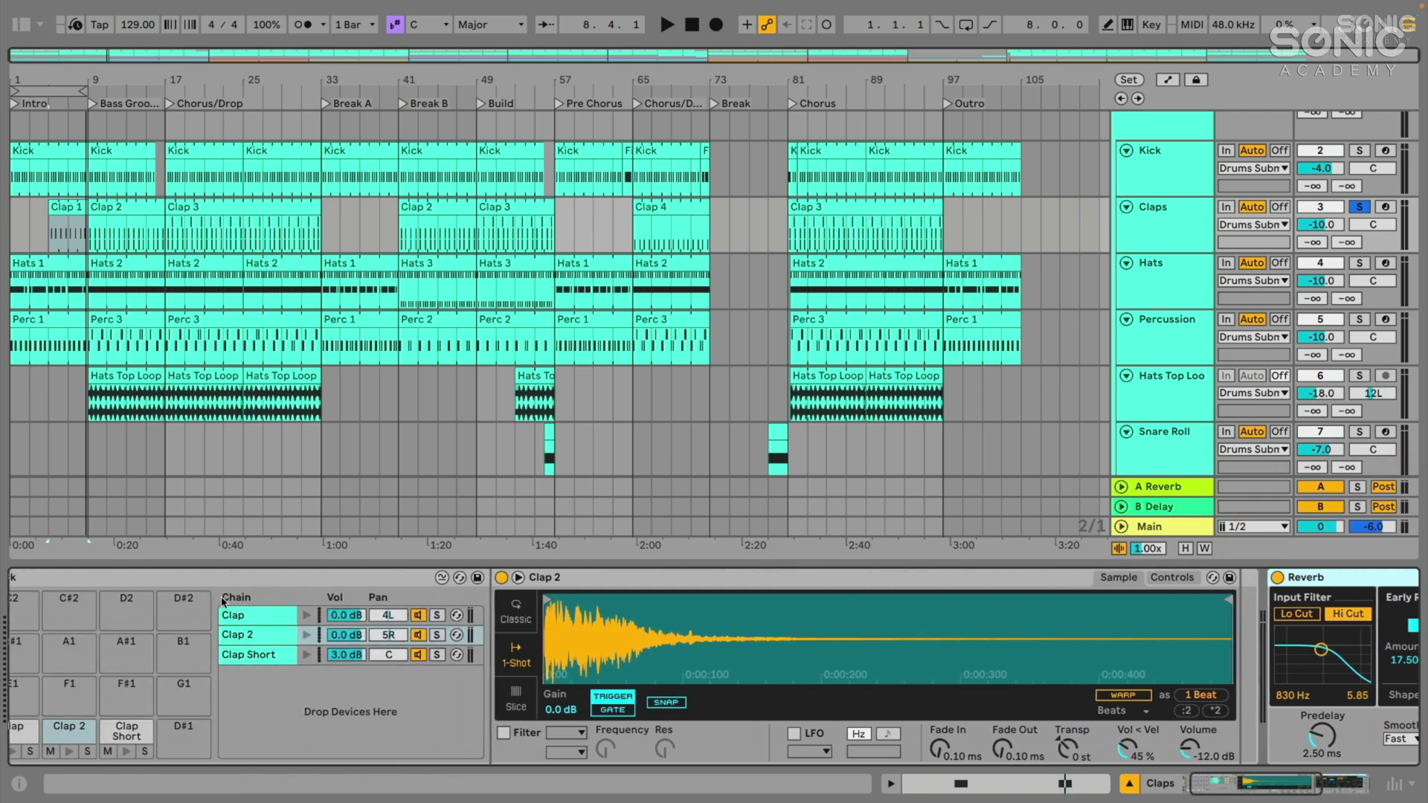
left_click(227, 580)
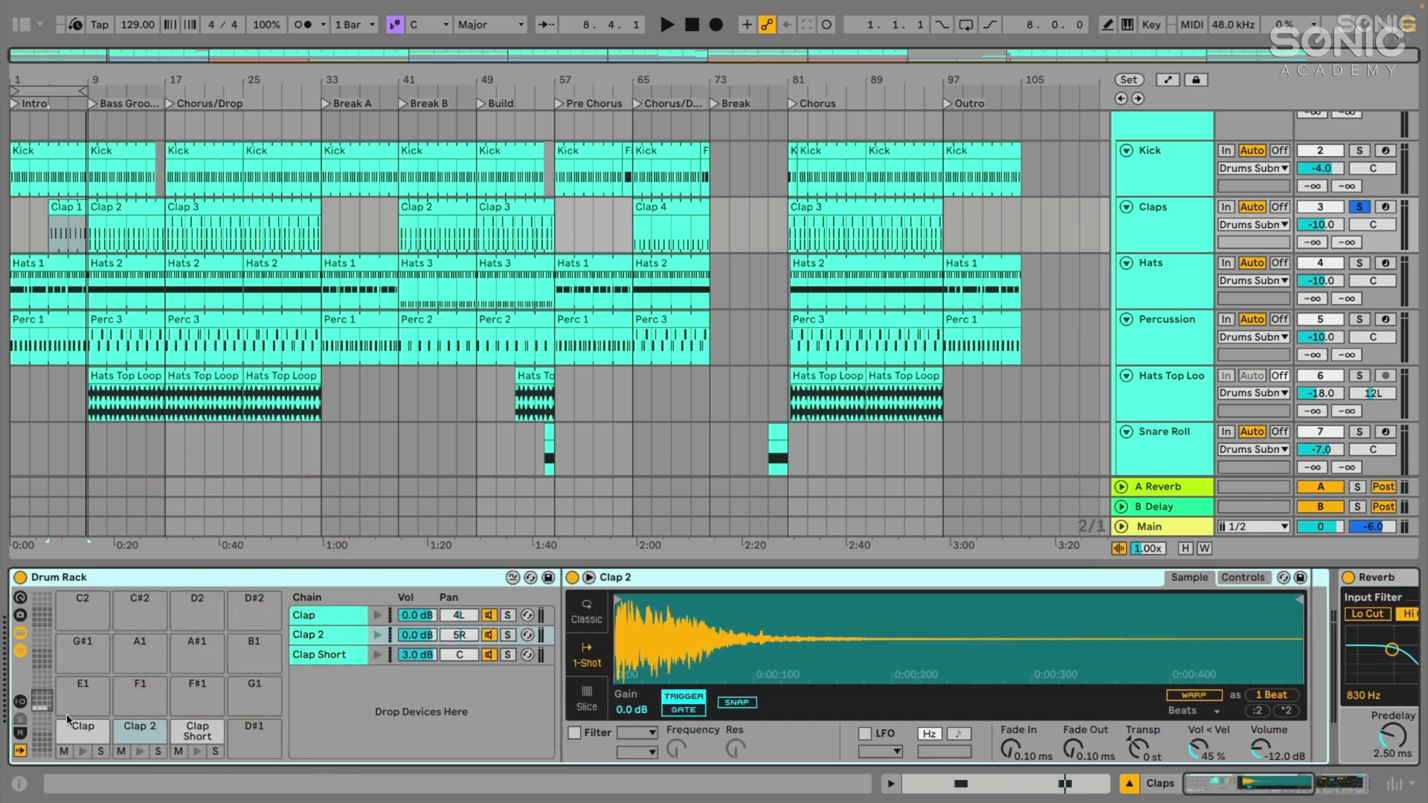
scroll(756, 592, "right", 8)
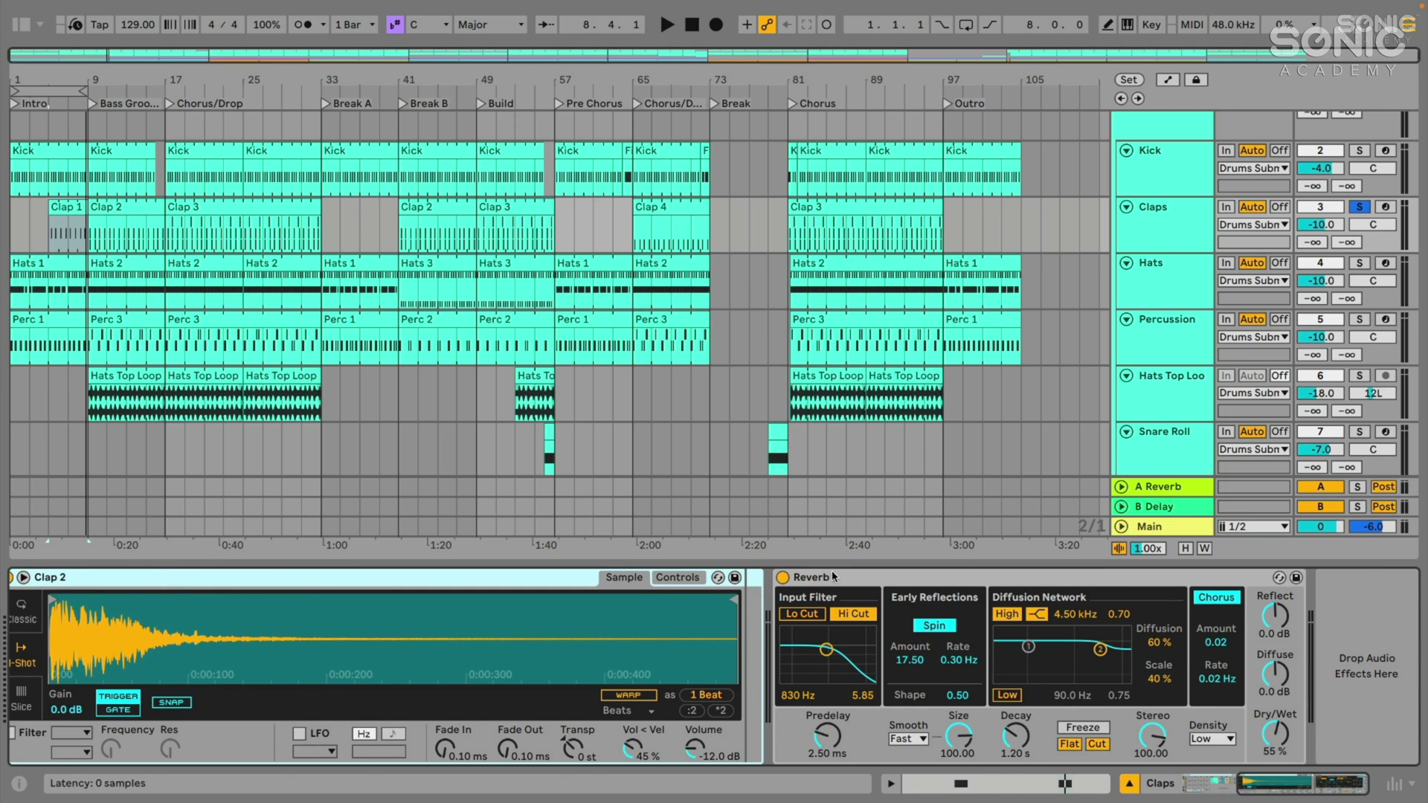
left_click(833, 577)
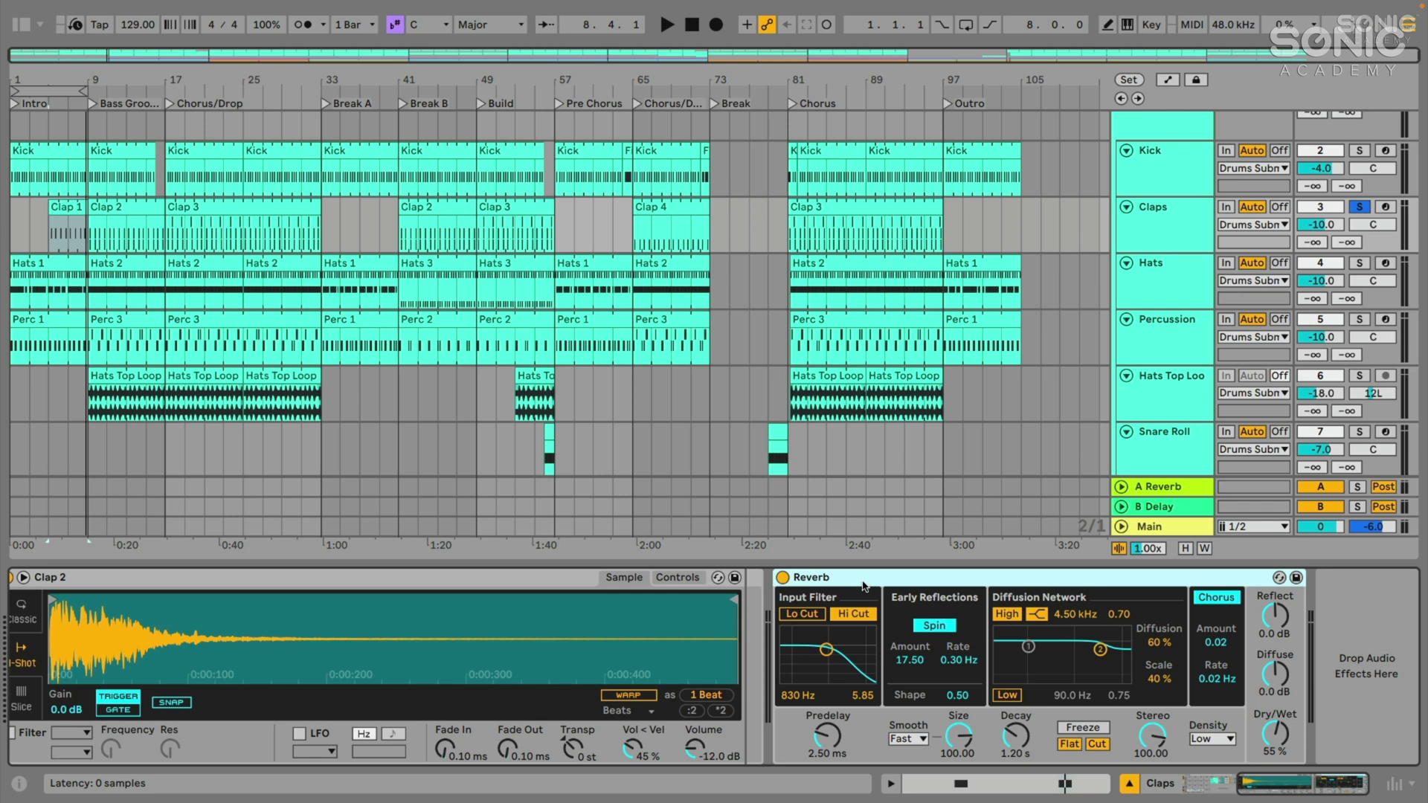
Lower the Clap 2 reverb to 34% dry/wet, then play and push it fully wet
scroll(863, 585, "left", 1)
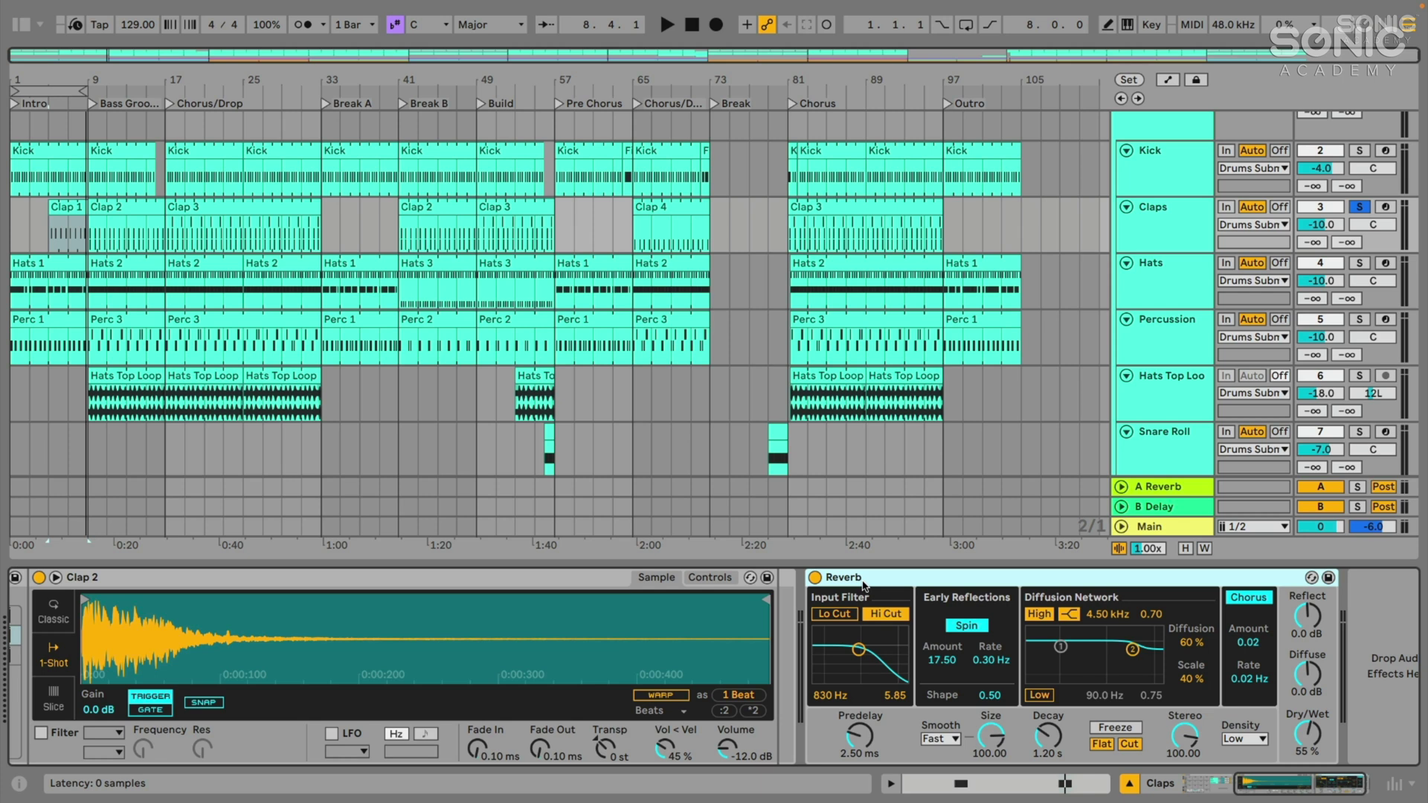
left_click_drag(1301, 737, 1302, 766)
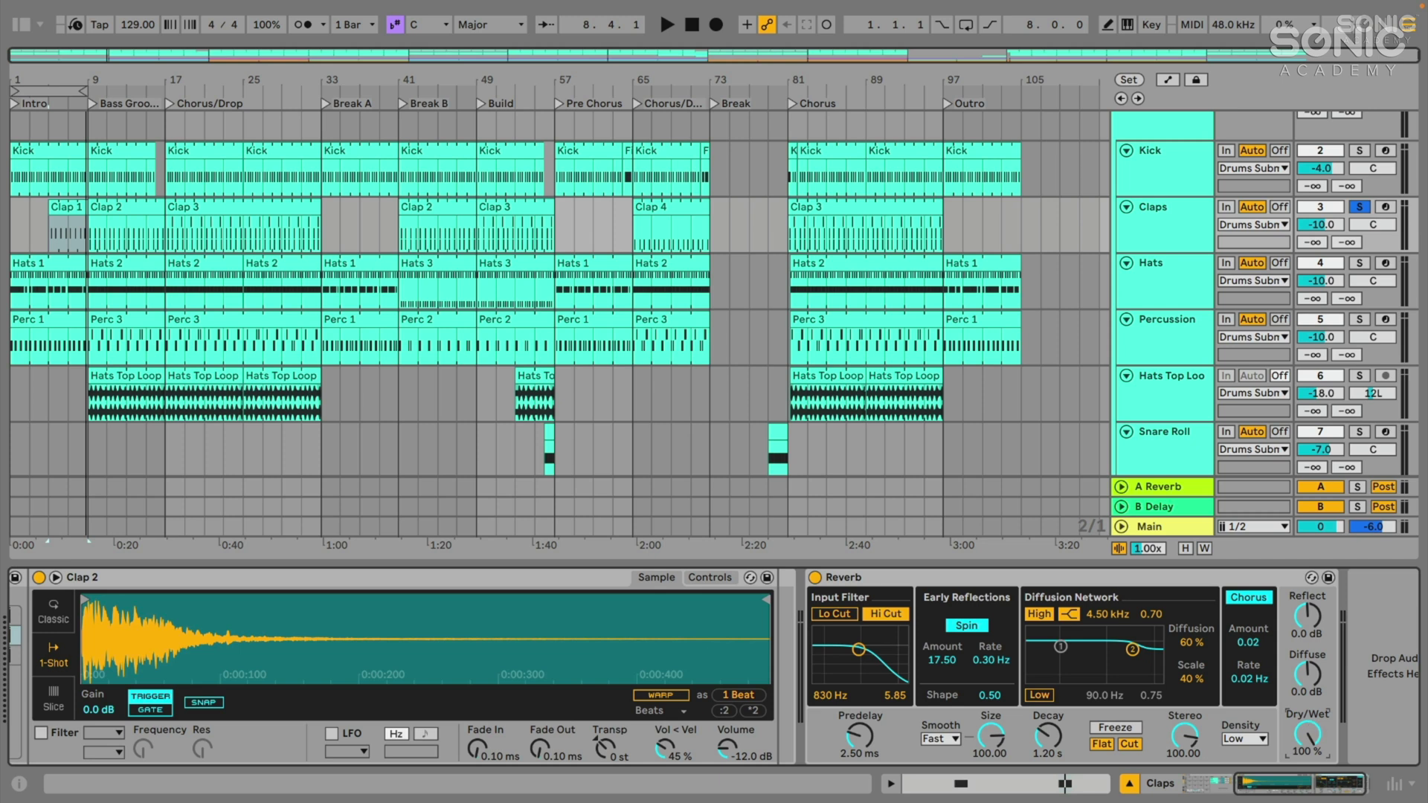
scroll(1303, 736, "right", 2)
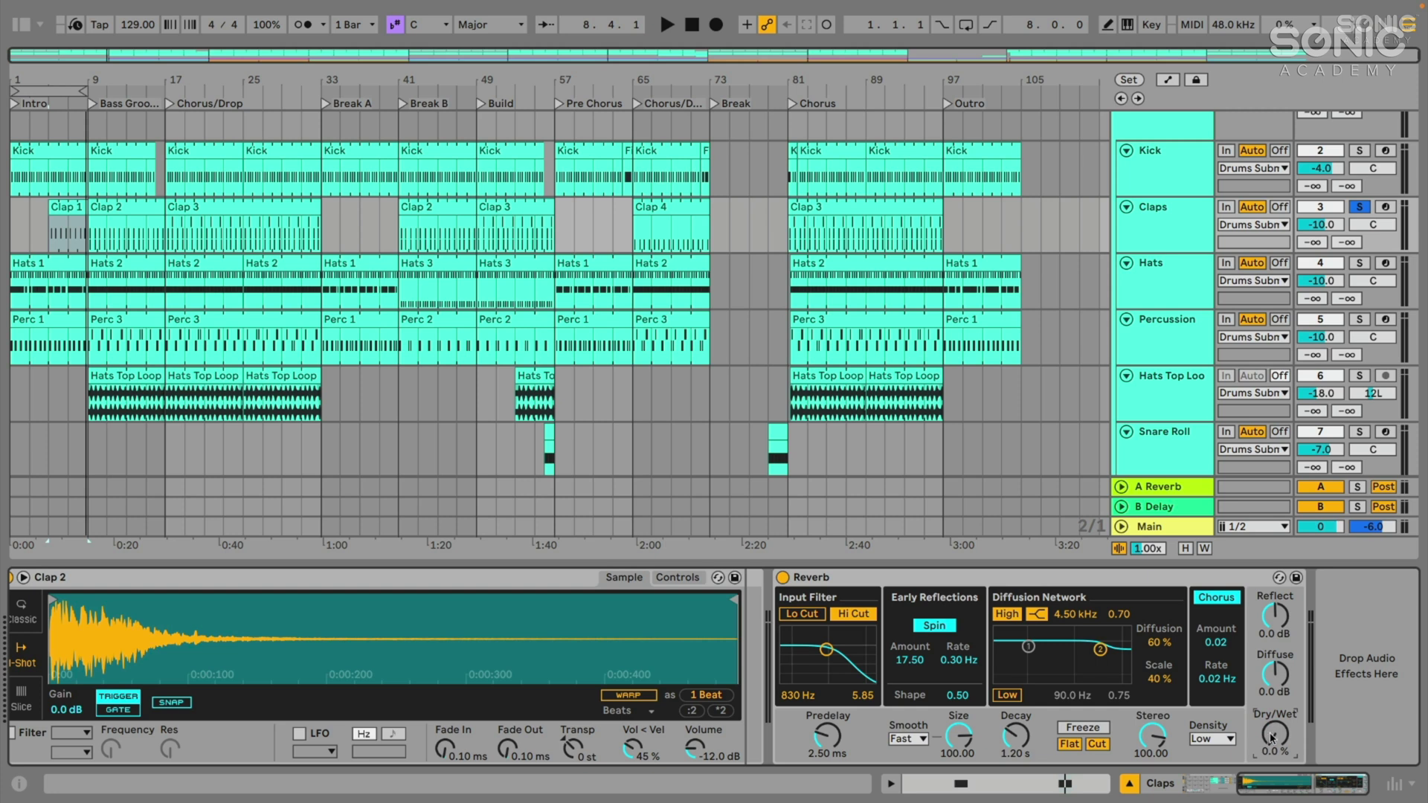
left_click(838, 577)
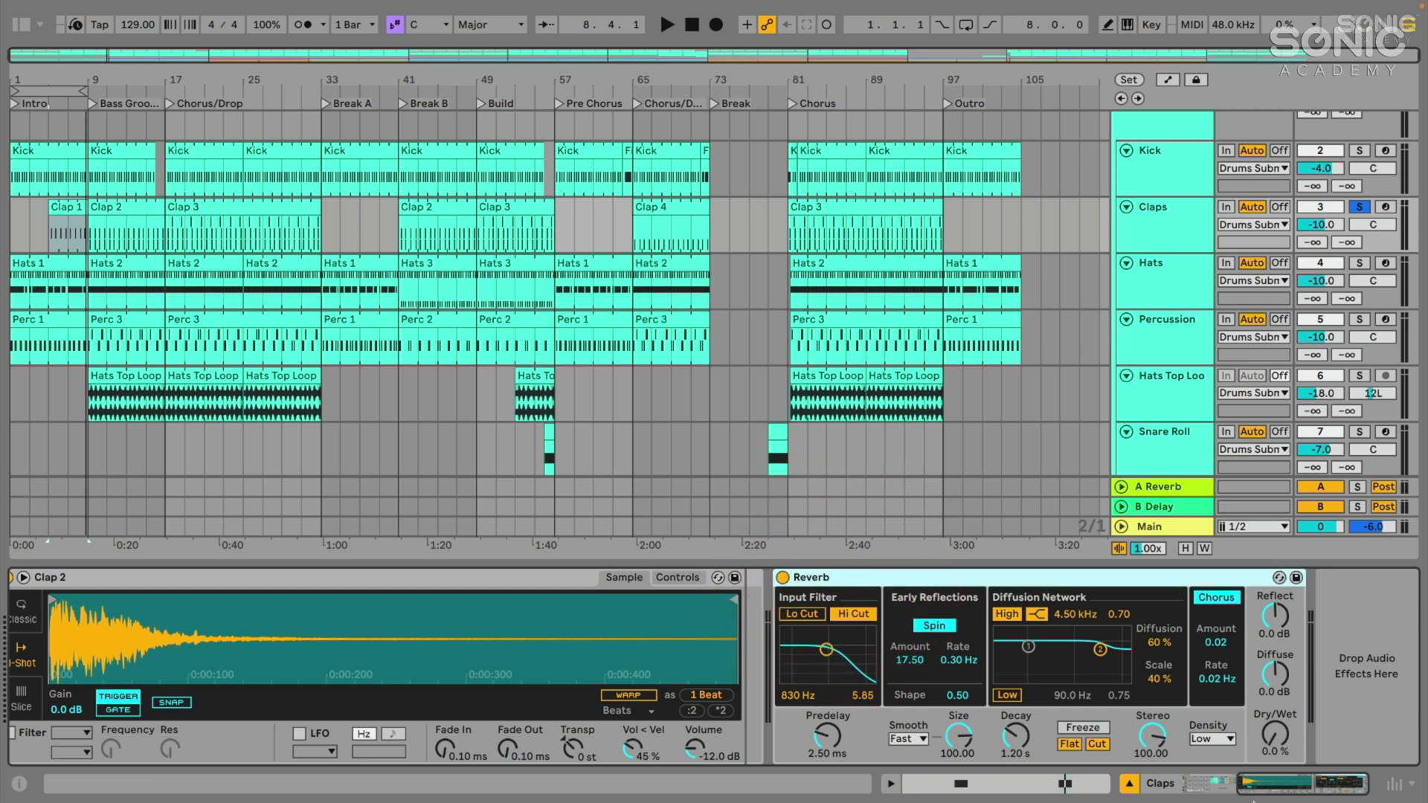
key("space")
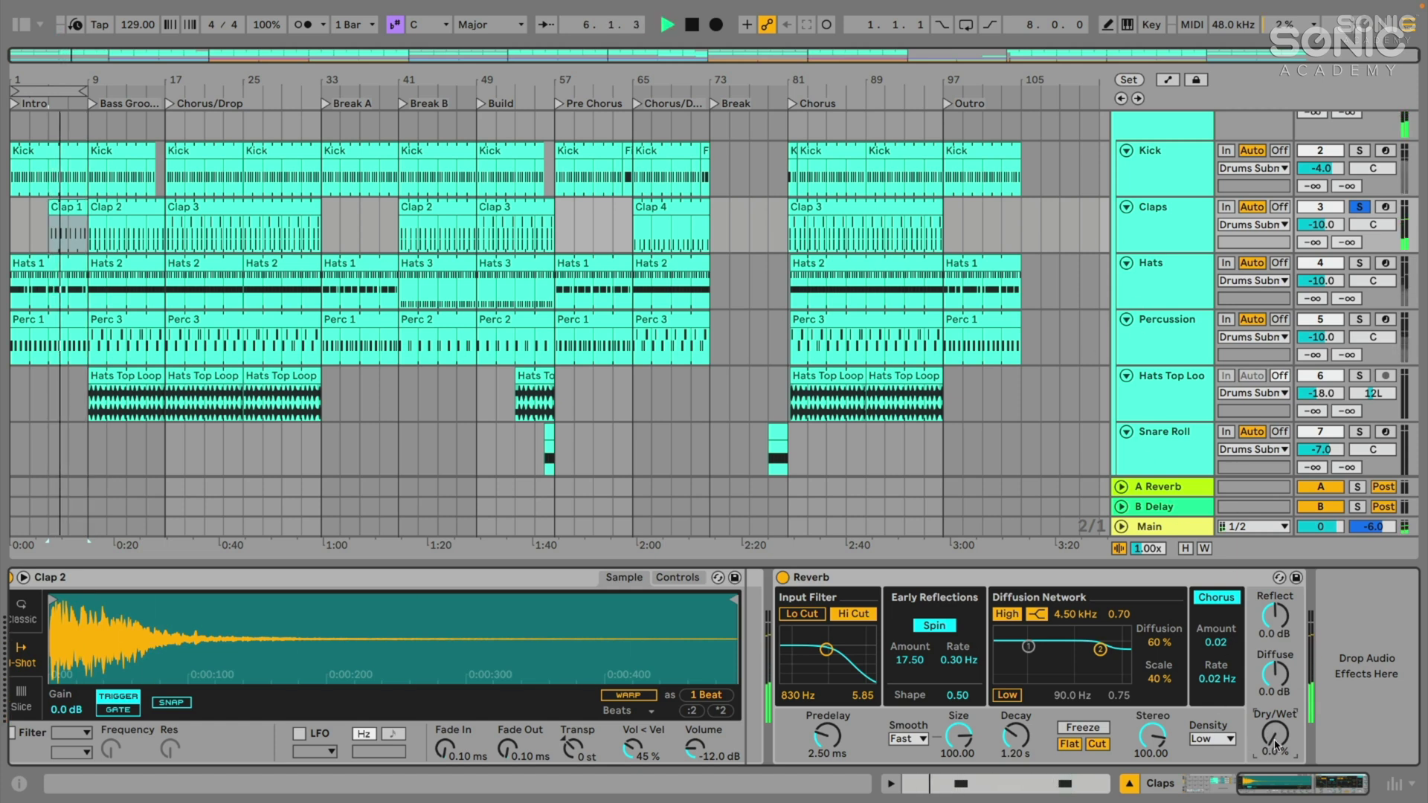
left_click_drag(1275, 734, 1275, 669)
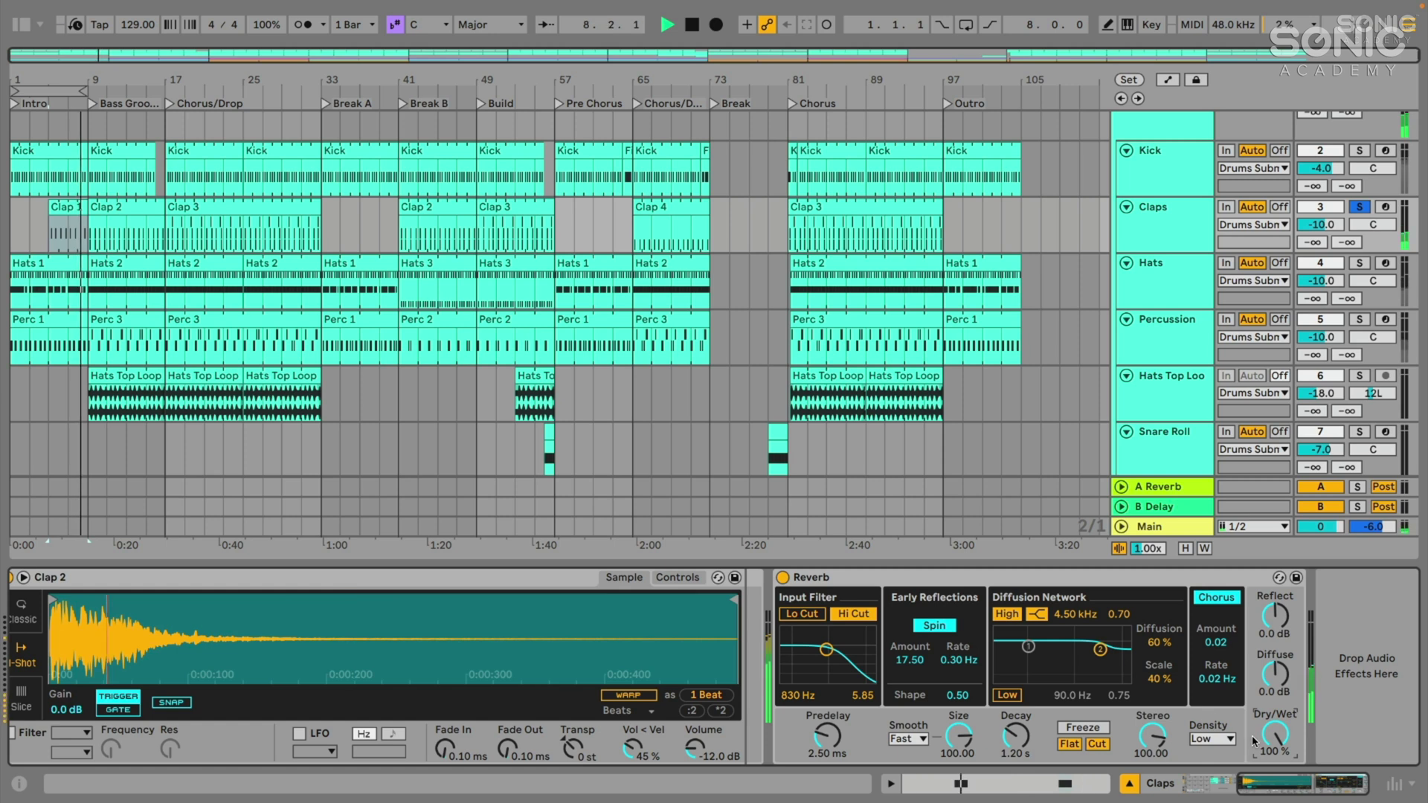
Try 61%, 50% and 55% reverb mixes, stop playback and delete the Clap 2 reverb
scroll(392, 720, "up", 3)
scroll(534, 744, "down", 5)
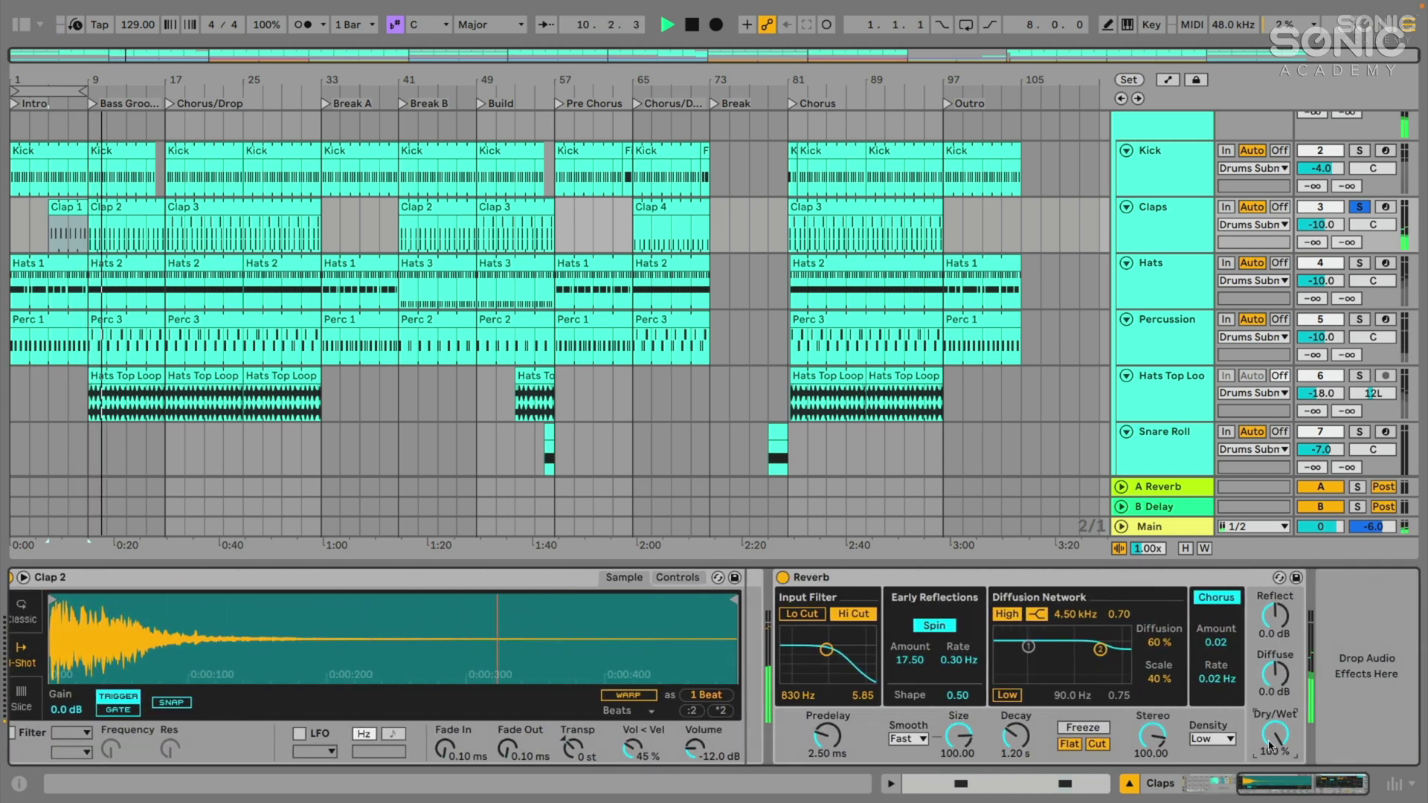
left_click(989, 585)
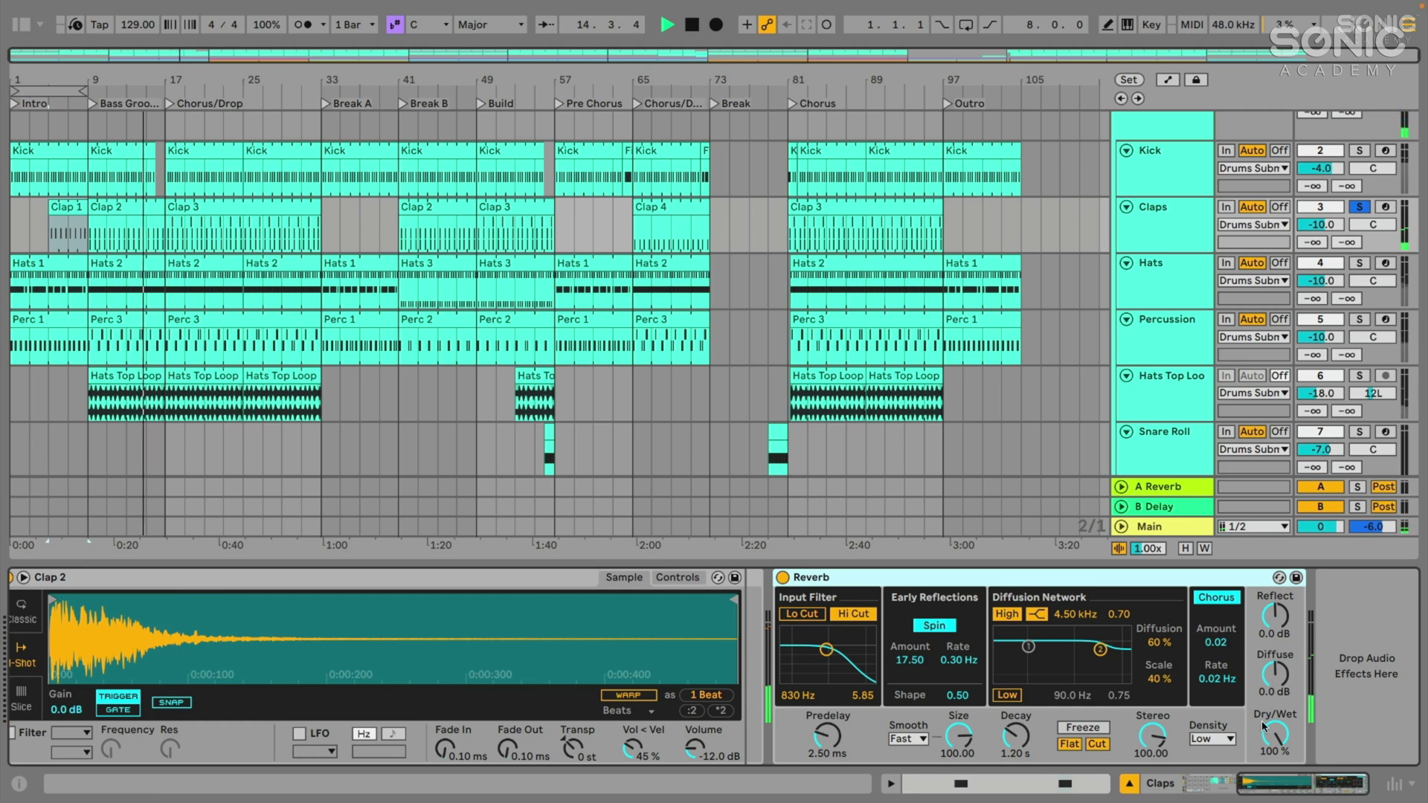
left_click_drag(1262, 725, 1263, 760)
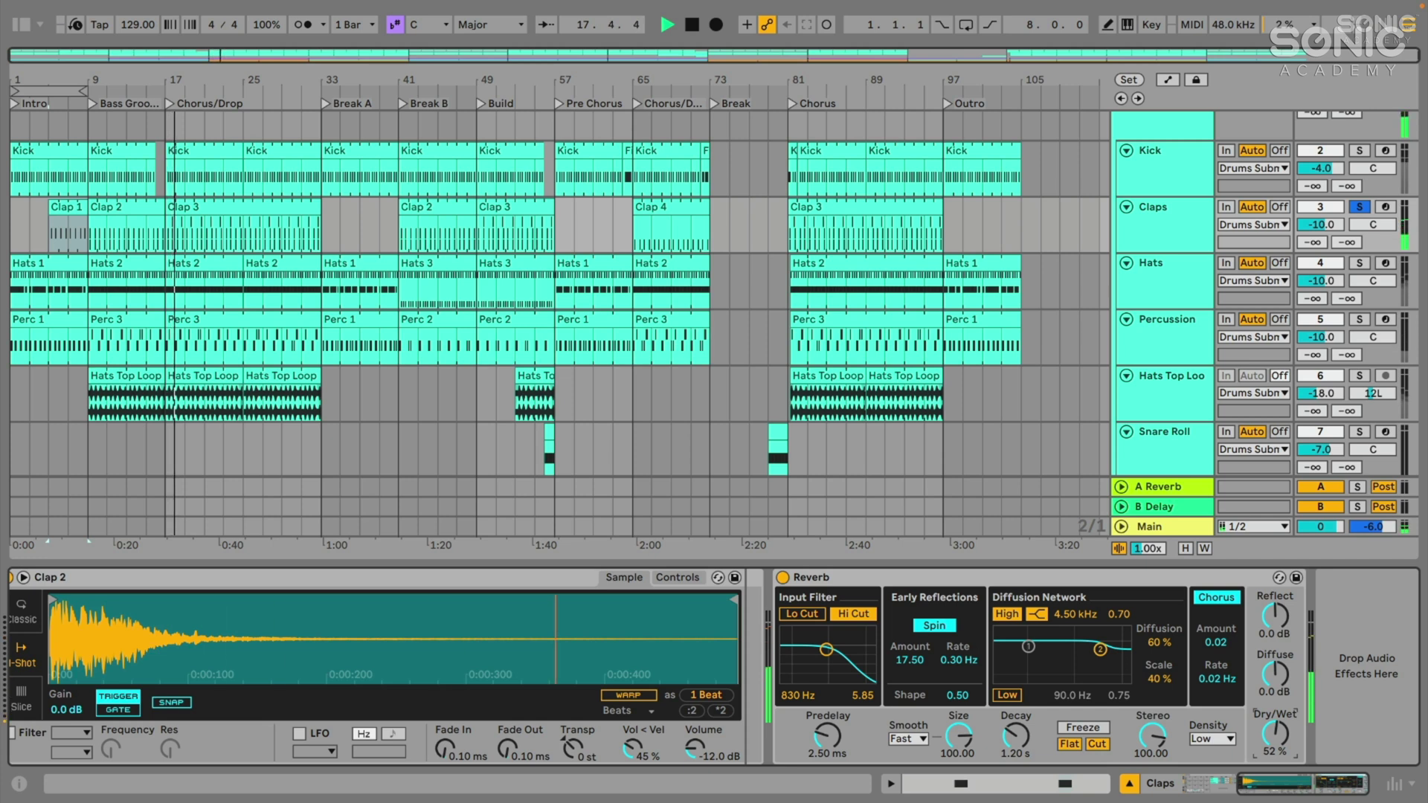
left_click_drag(1274, 735, 1274, 738)
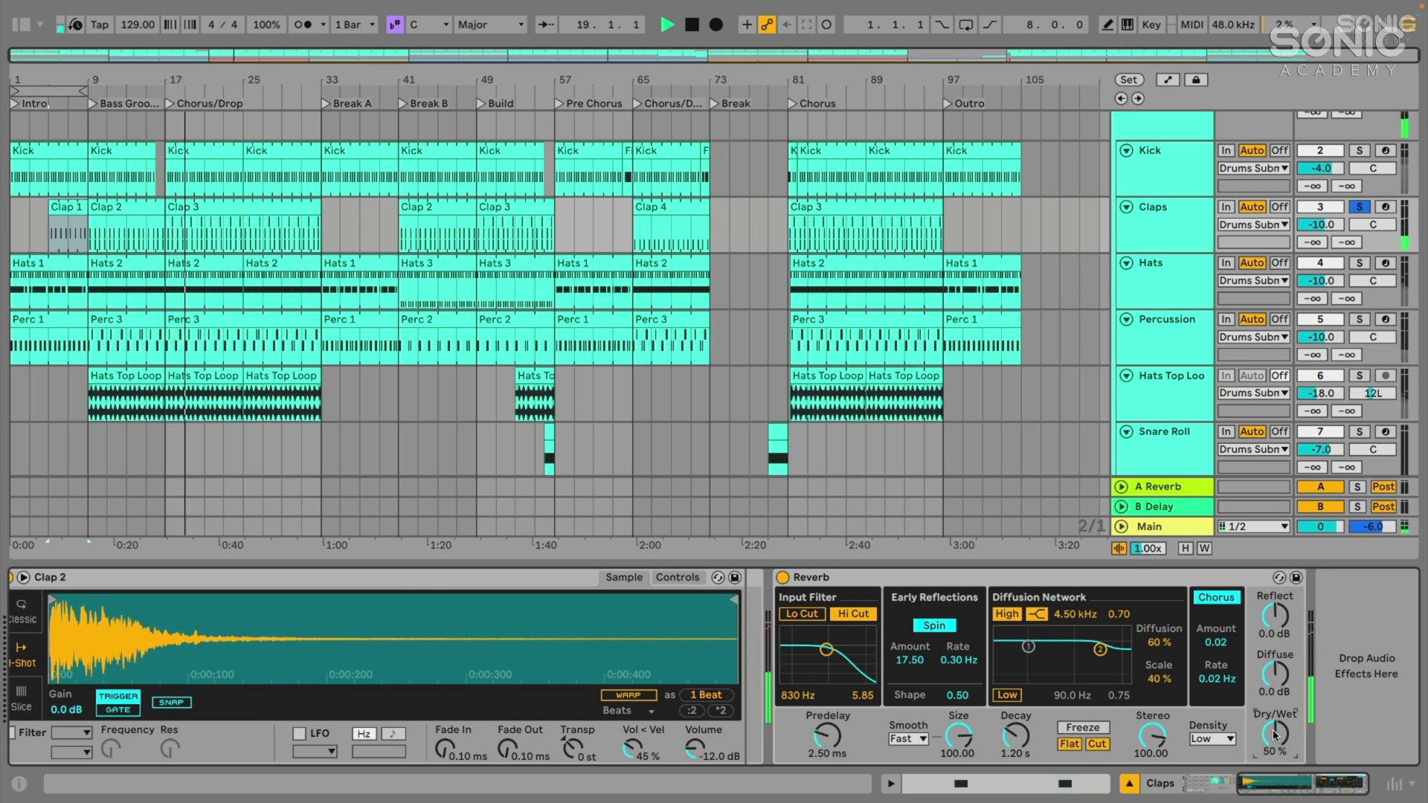
left_click_drag(1274, 735, 1274, 745)
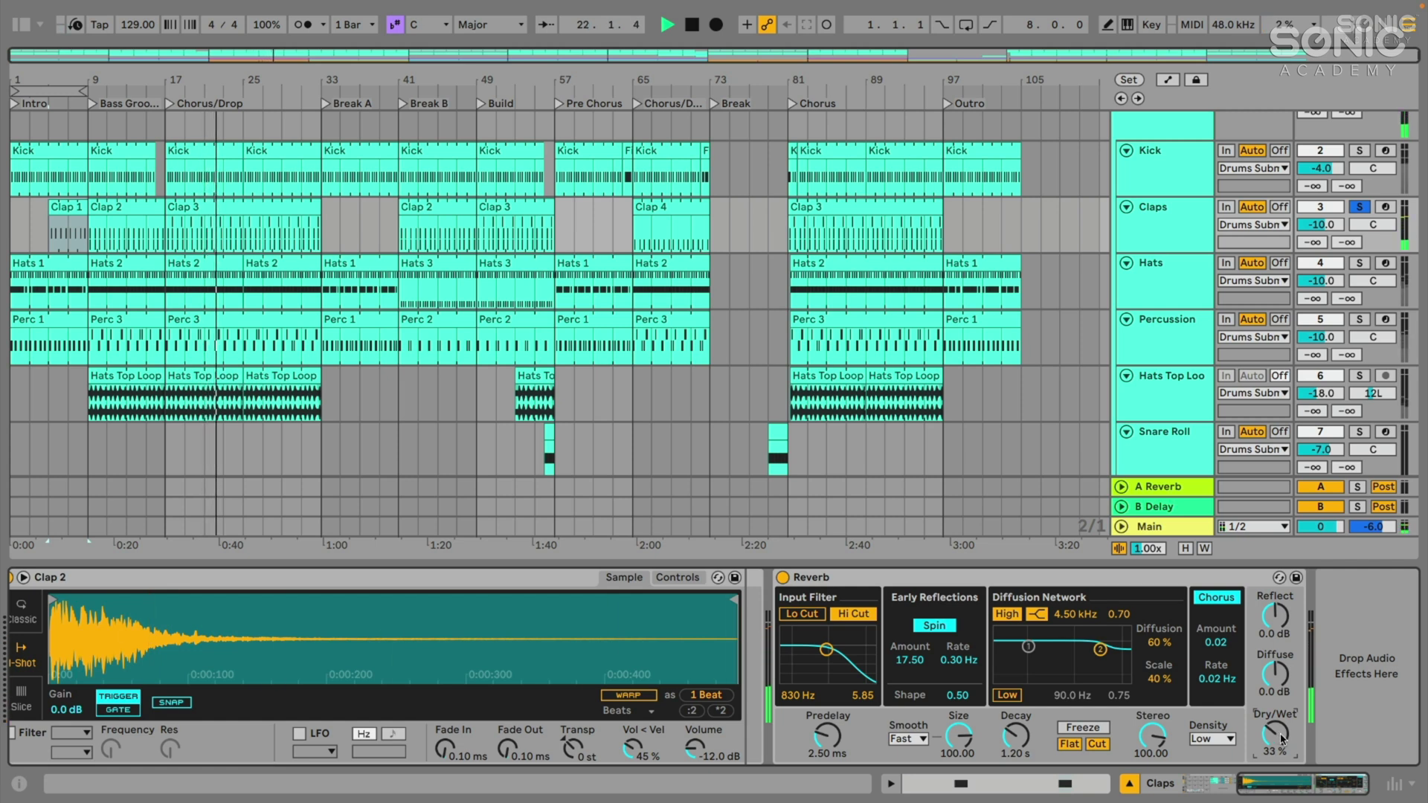
left_click(915, 581)
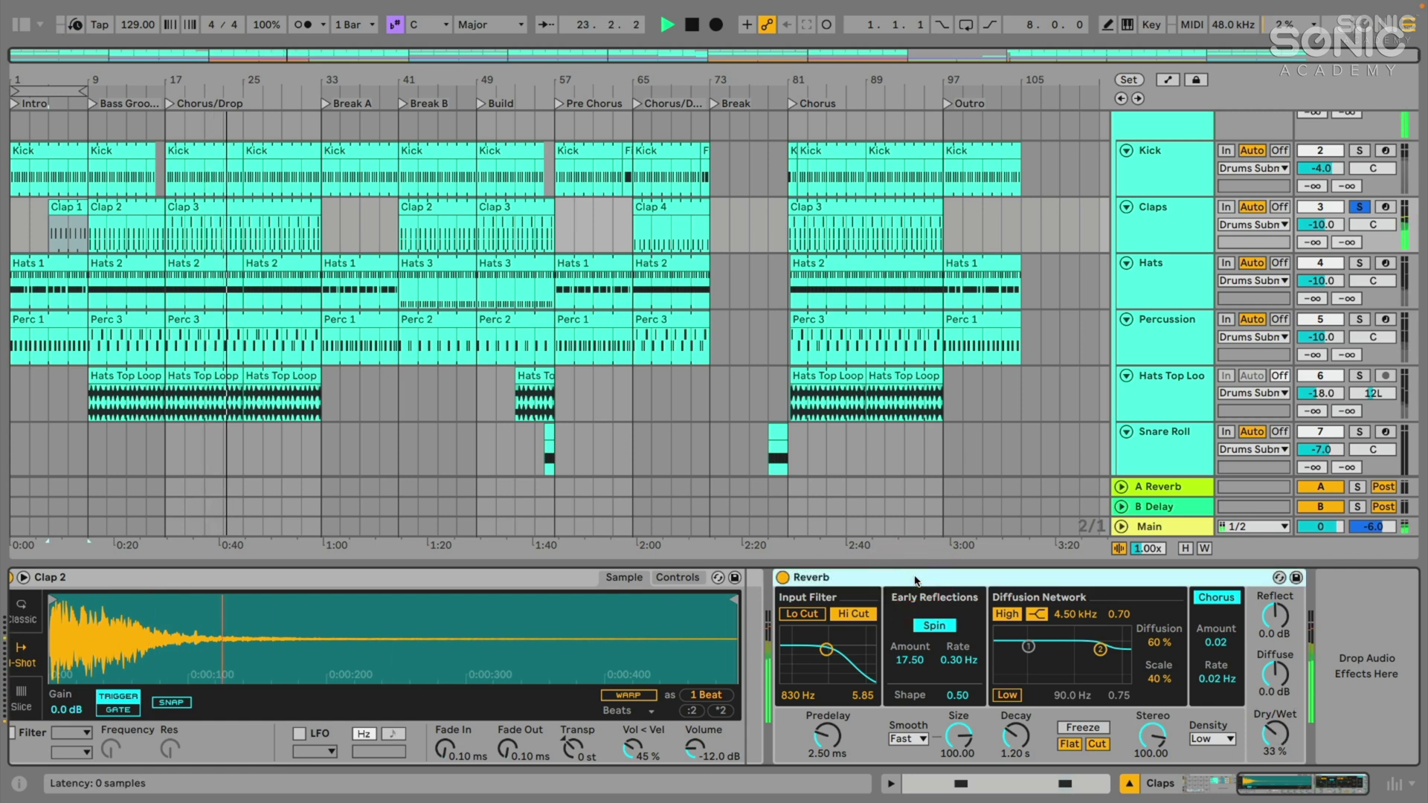
key("space")
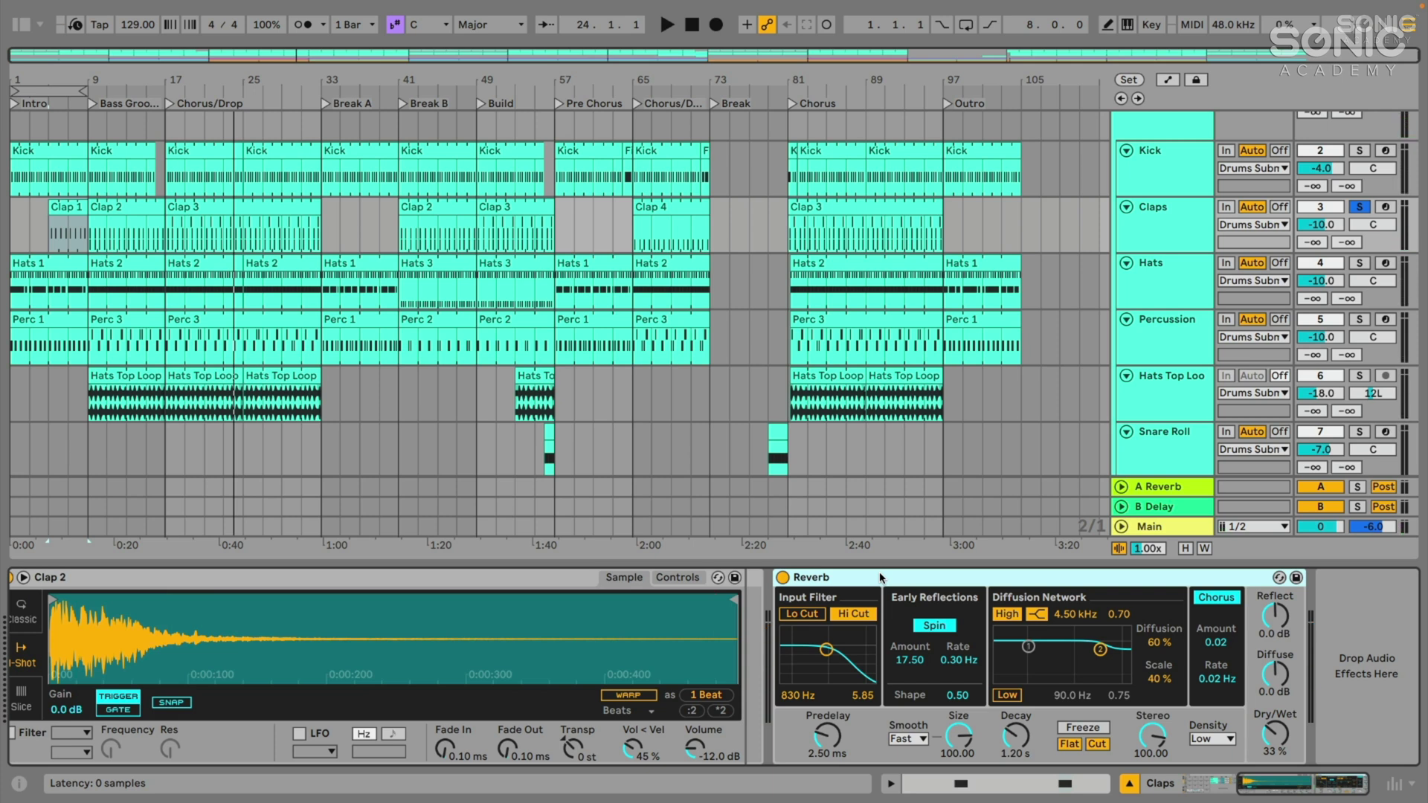
key("Delete")
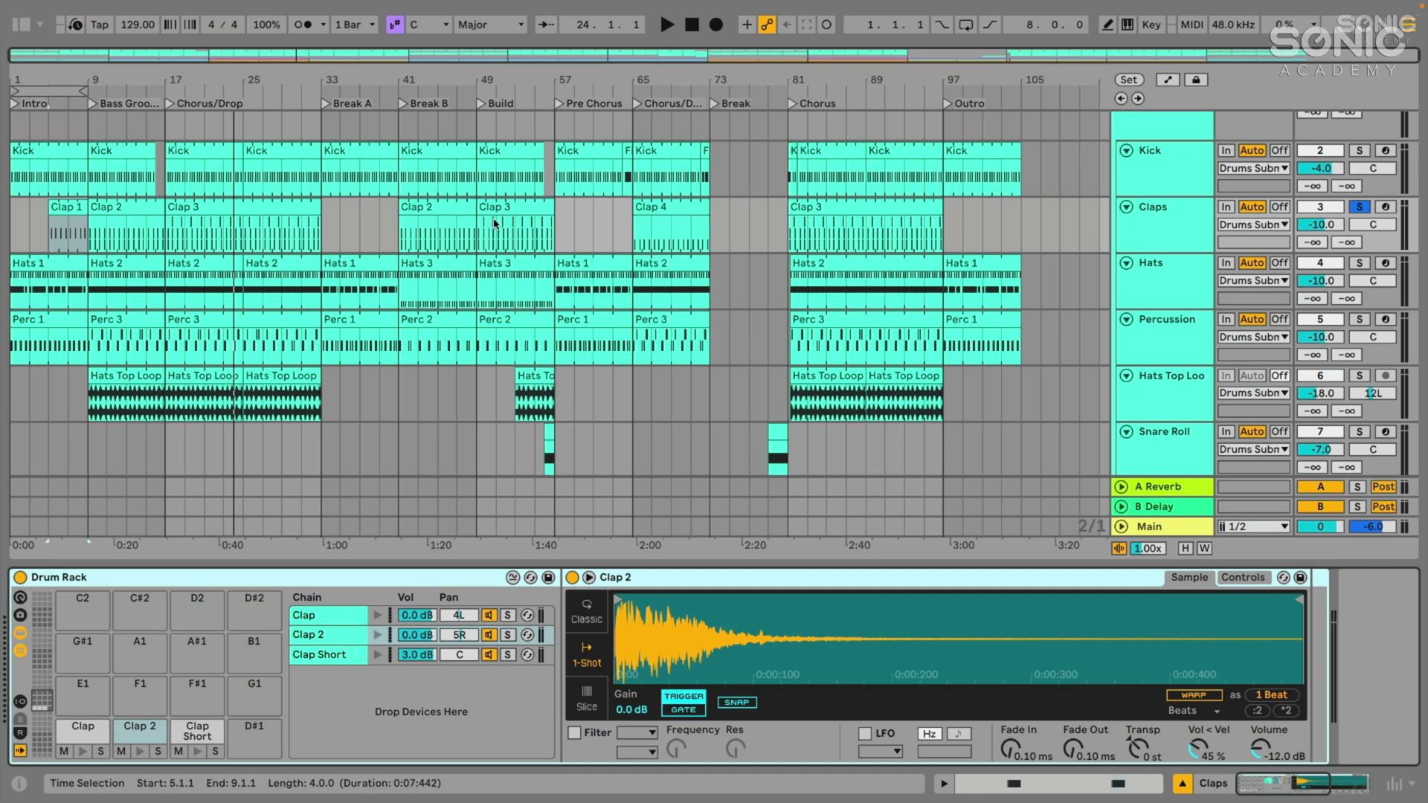
Unsolo the Claps track and view the Kick and Claps track devices
left_click(1358, 209)
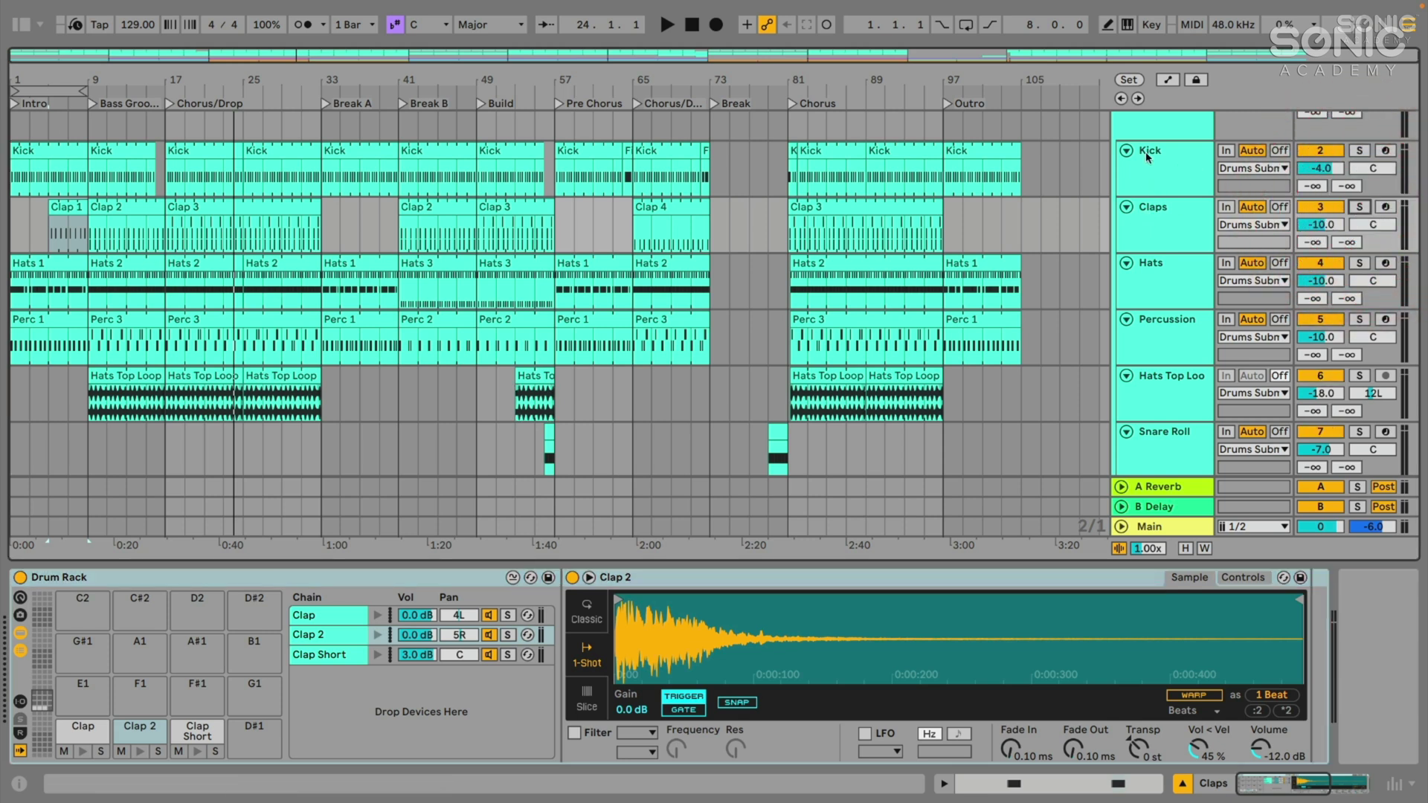
left_click(1153, 177)
left_click(1161, 230)
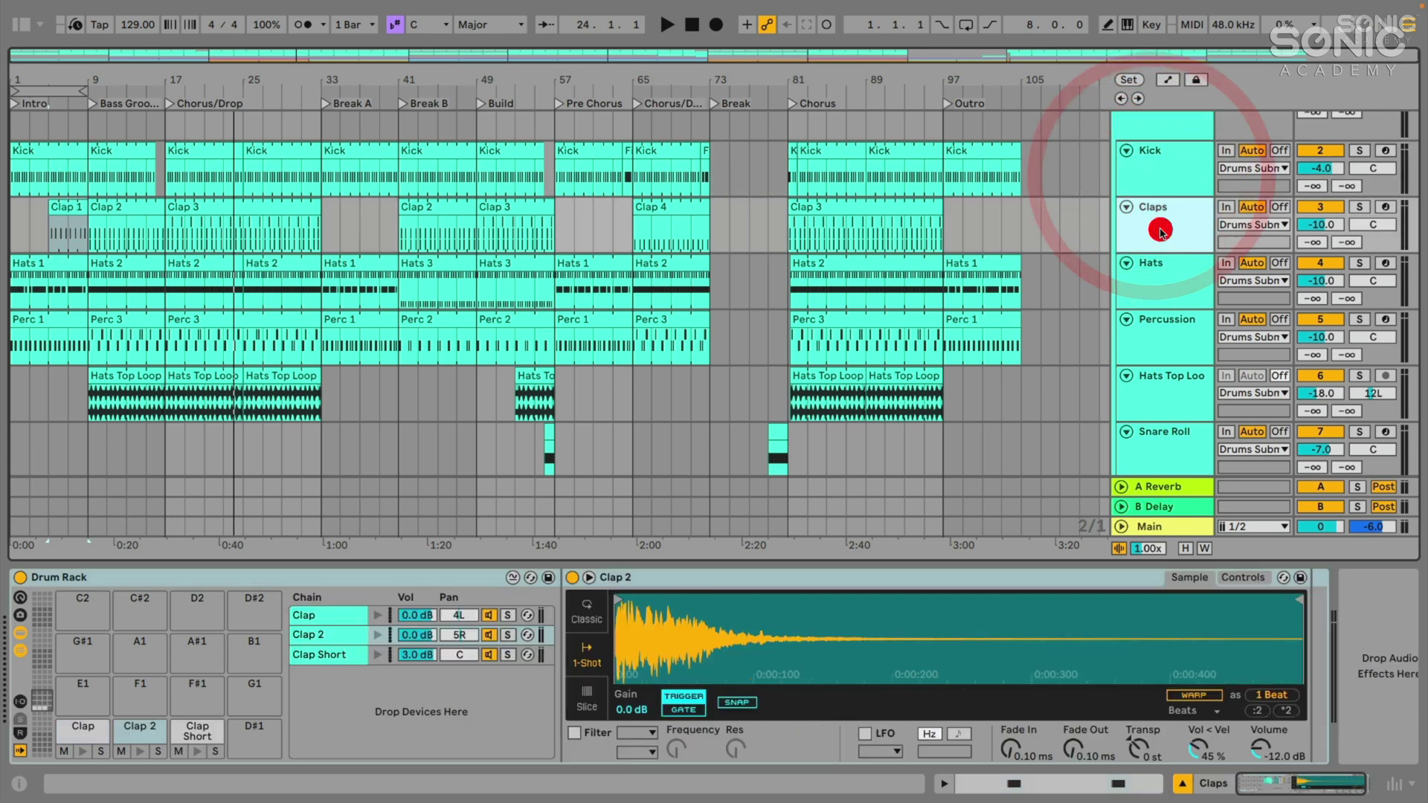
left_click(1145, 165)
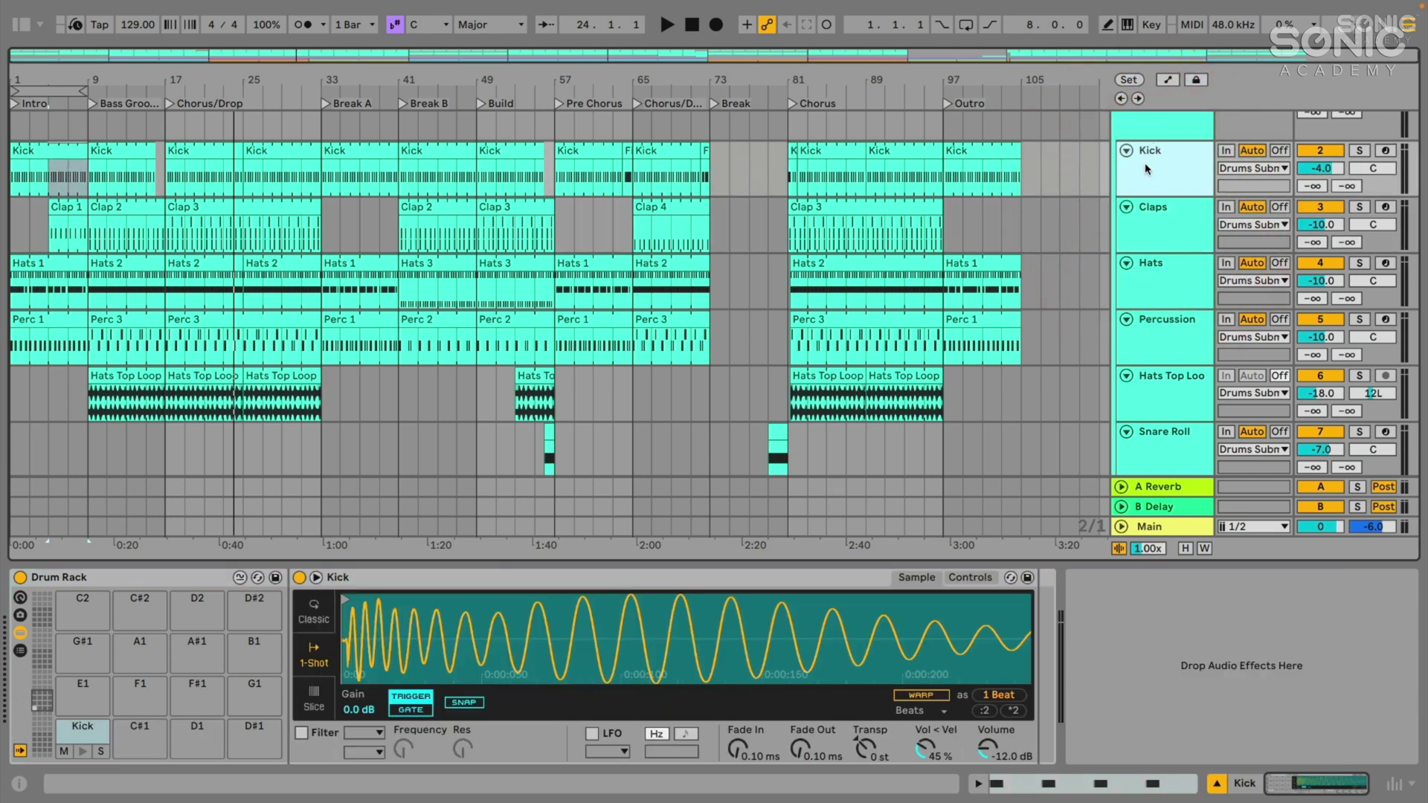
Compare the A Reverb and B Delay return devices, ending on A Reverb
left_click(1169, 488)
left_click(1162, 506)
left_click(1161, 486)
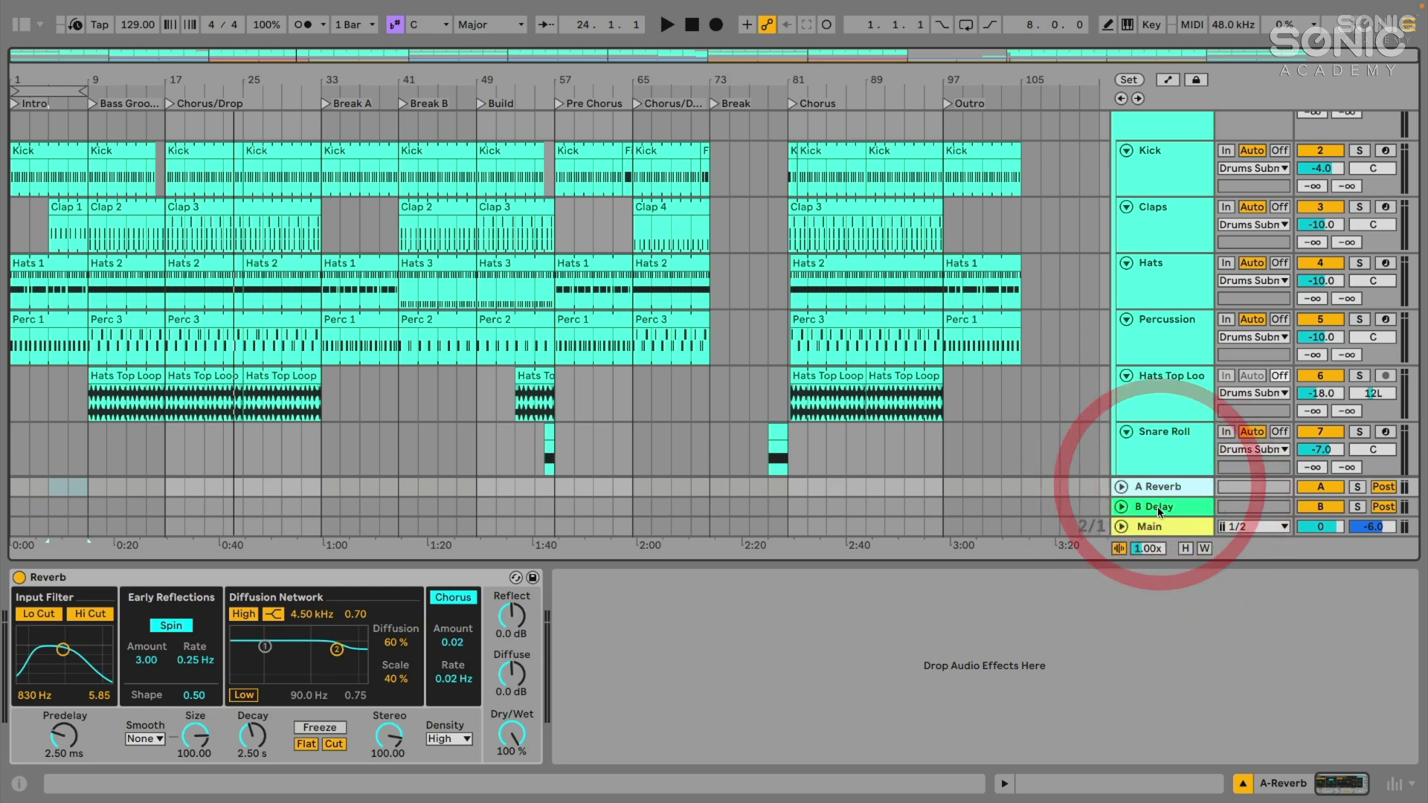
left_click(1158, 509)
left_click(1155, 487)
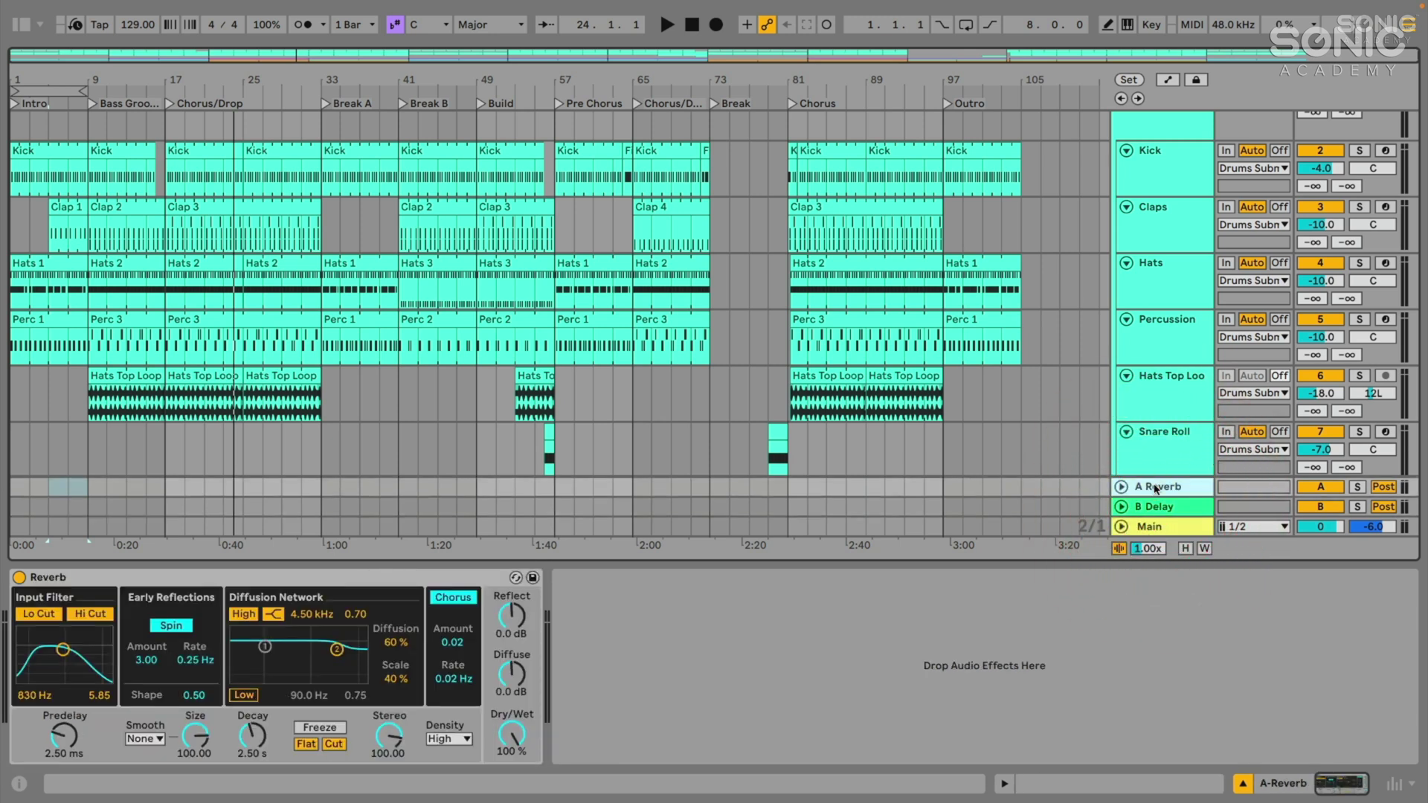
key("ctrl+alt+r")
left_click(1154, 488)
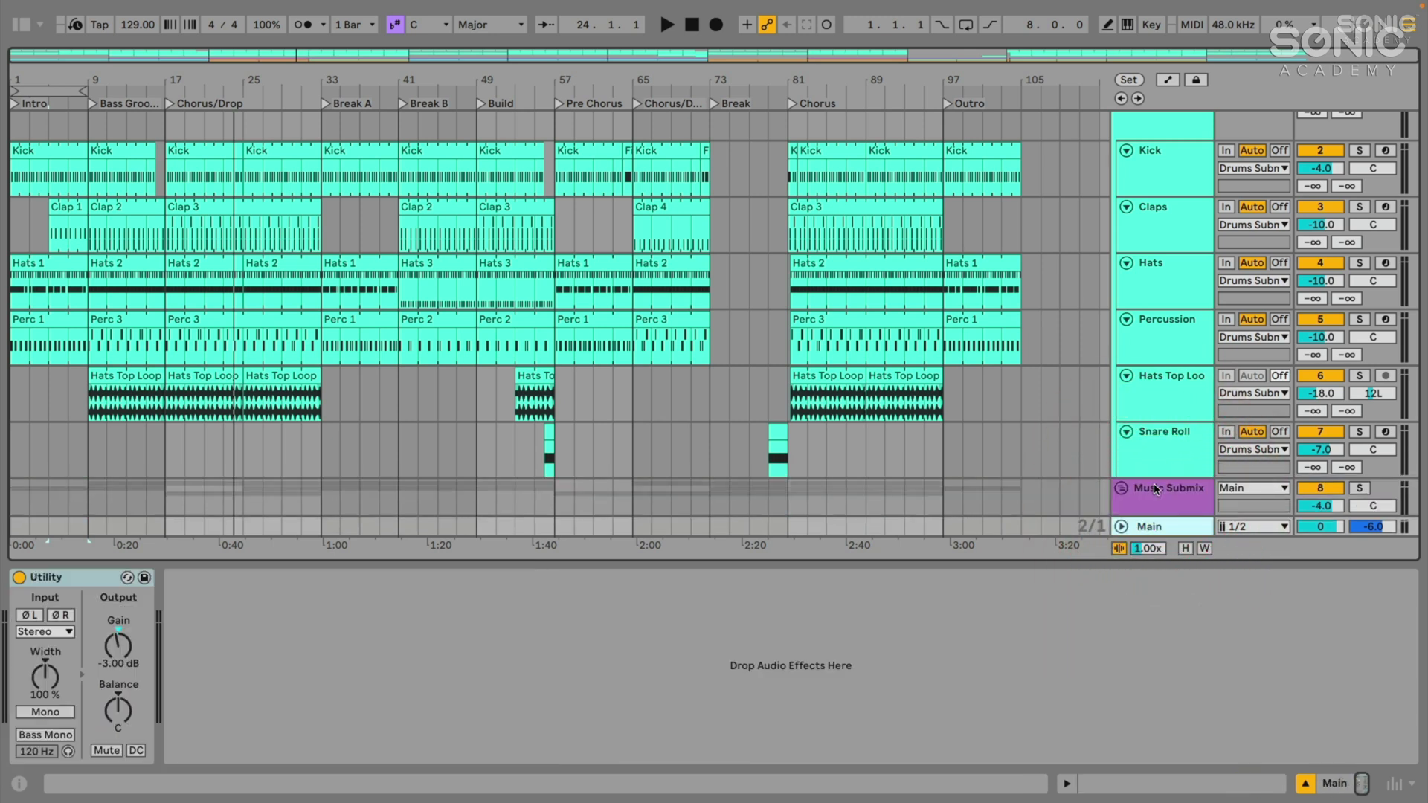
key("ctrl+alt+r")
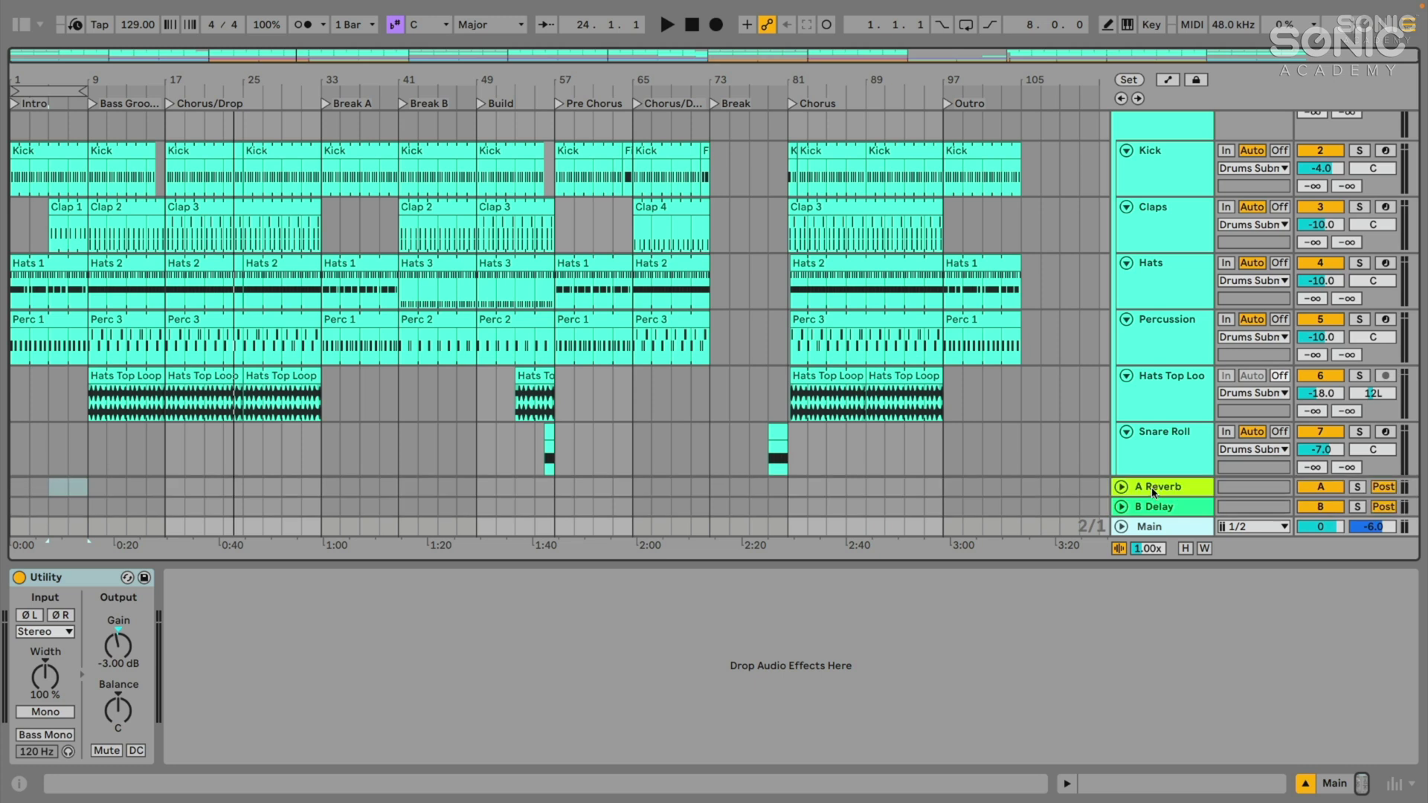
left_click(1153, 488)
left_click(1155, 507)
left_click(1151, 488)
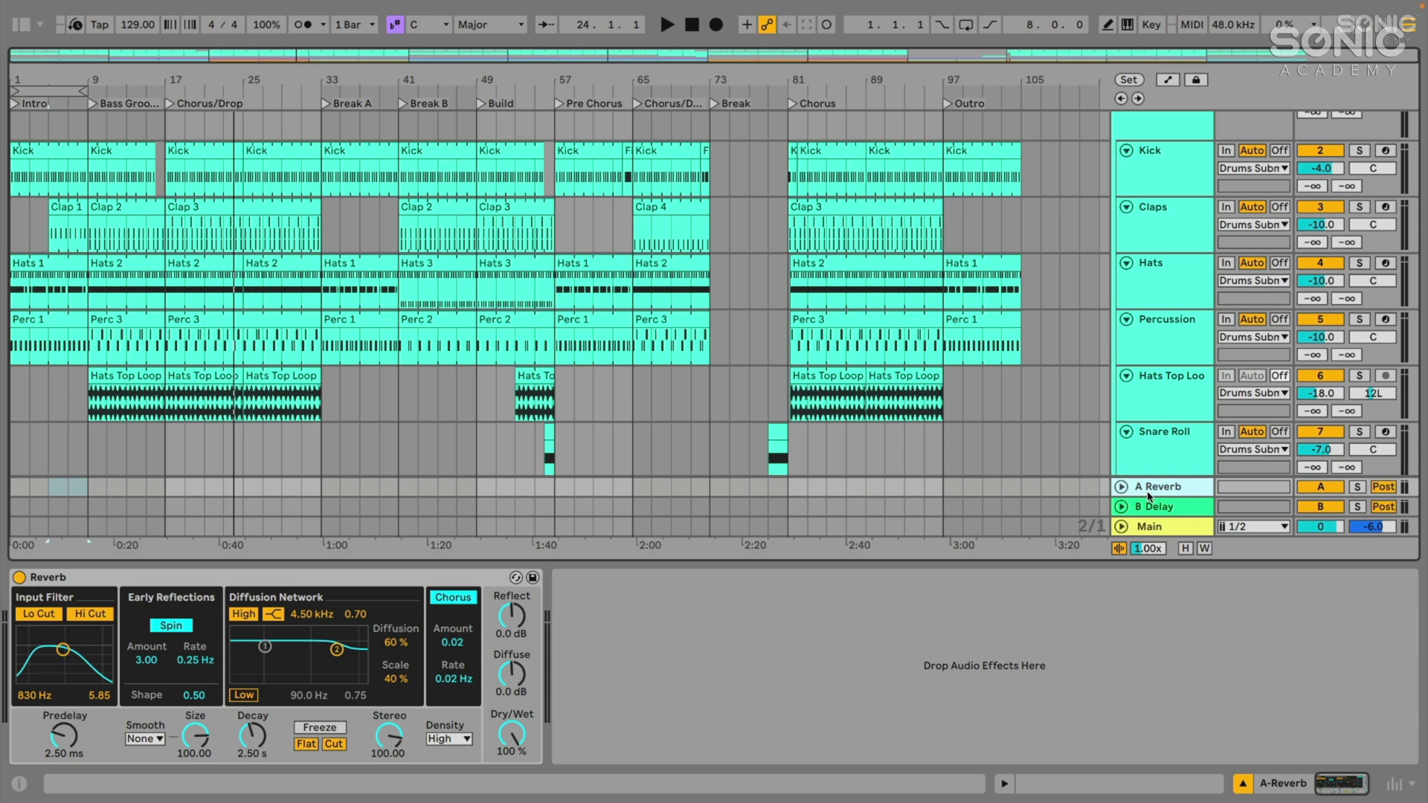
Check both returns, briefly solo the Claps, and focus its A Reverb send
left_click(1149, 509)
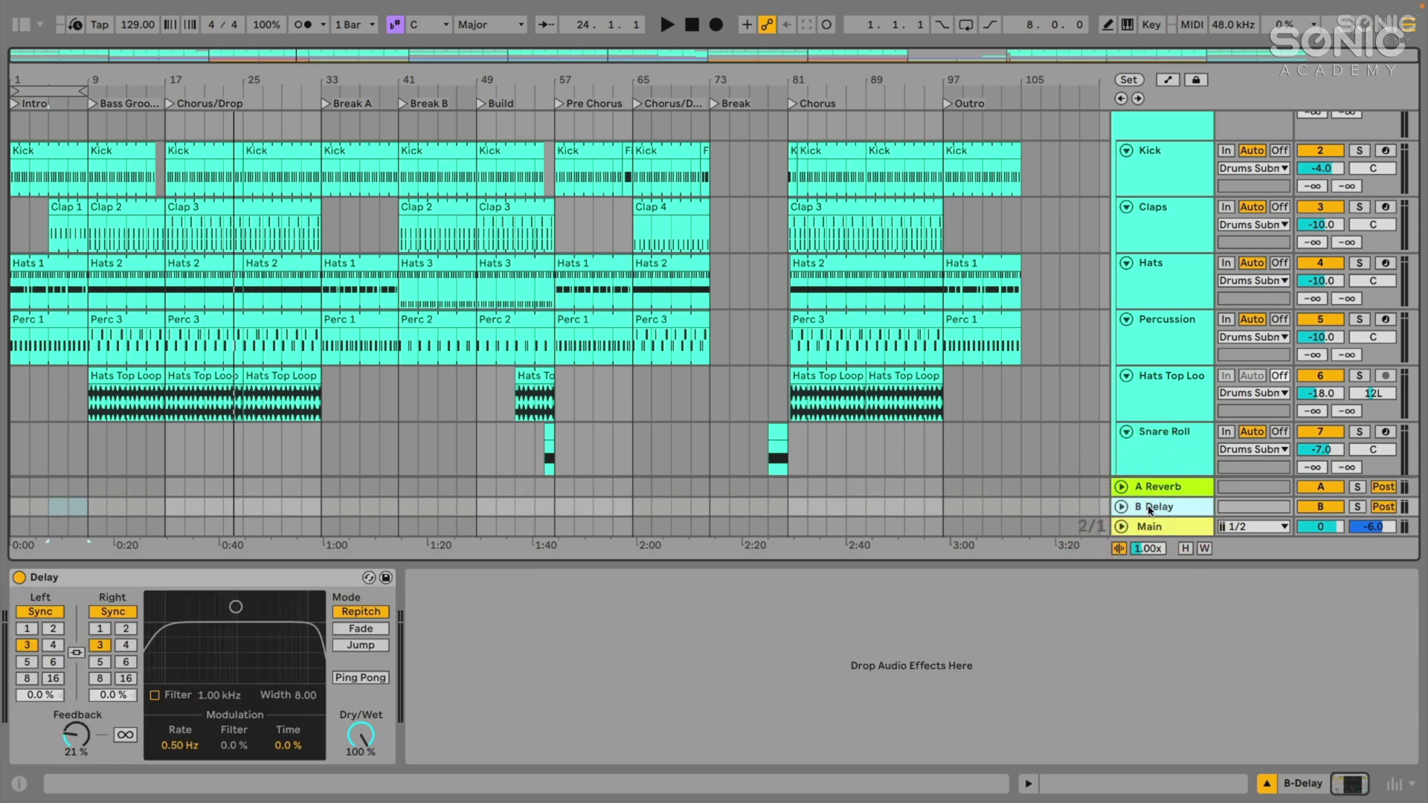
left_click(1151, 490)
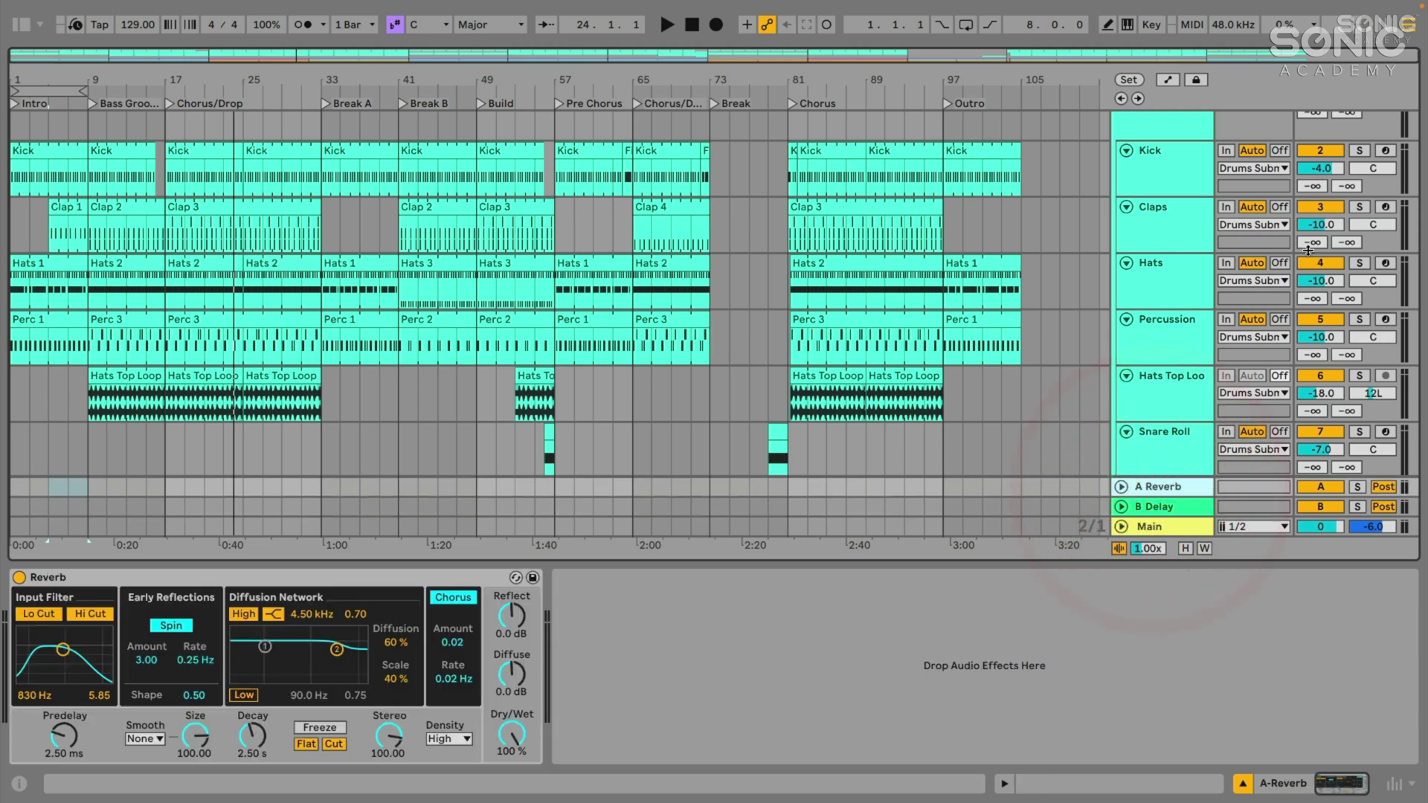
left_click(1359, 206)
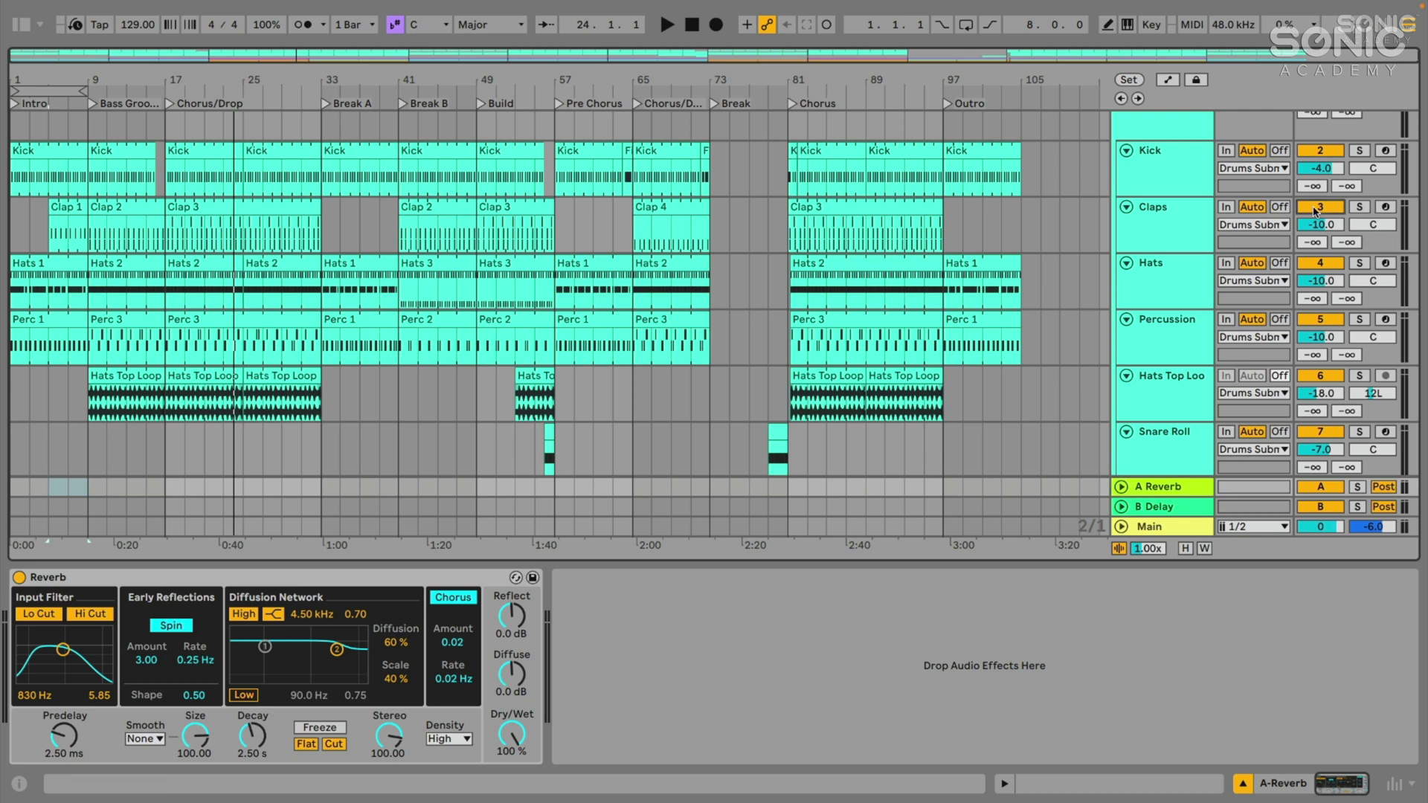
left_click(1359, 207)
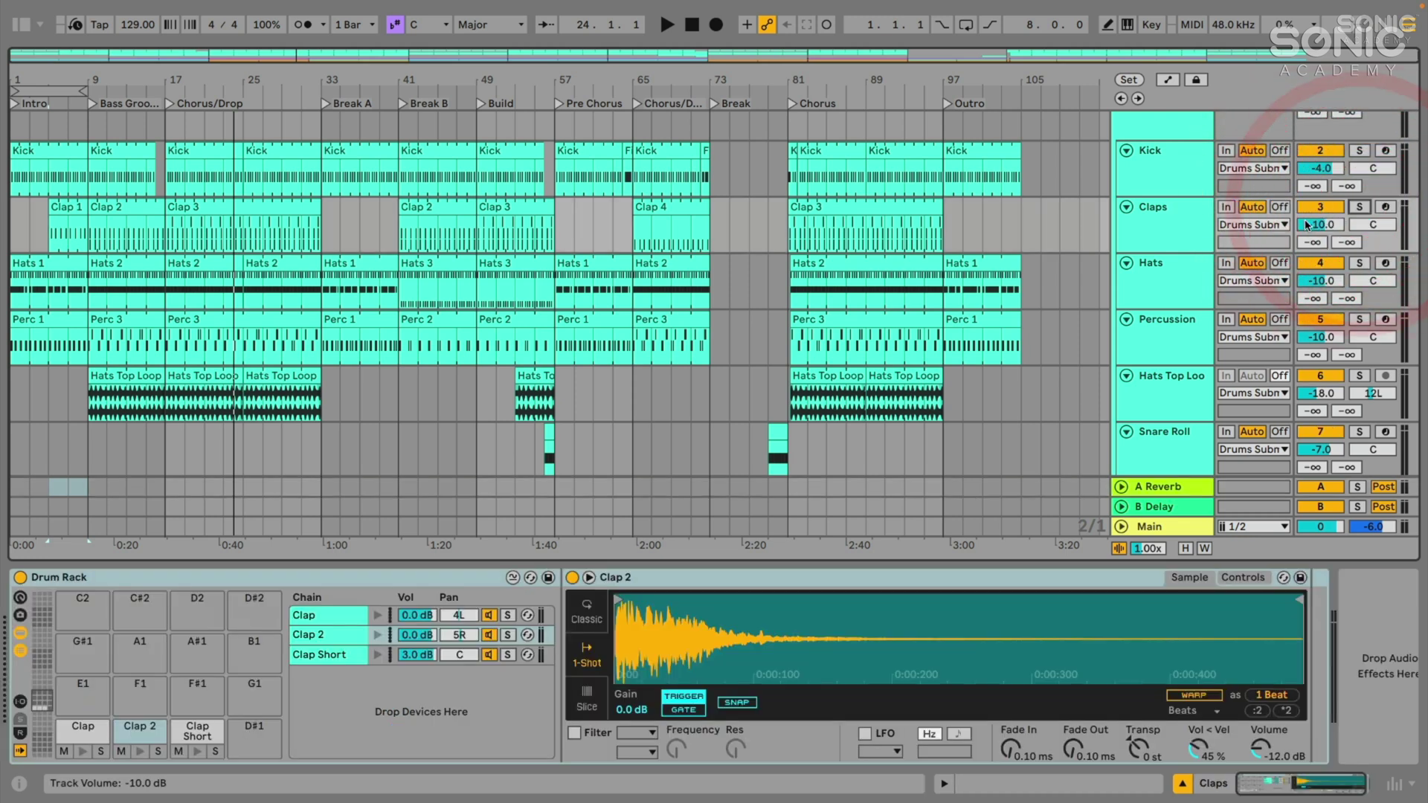
left_click(1306, 243)
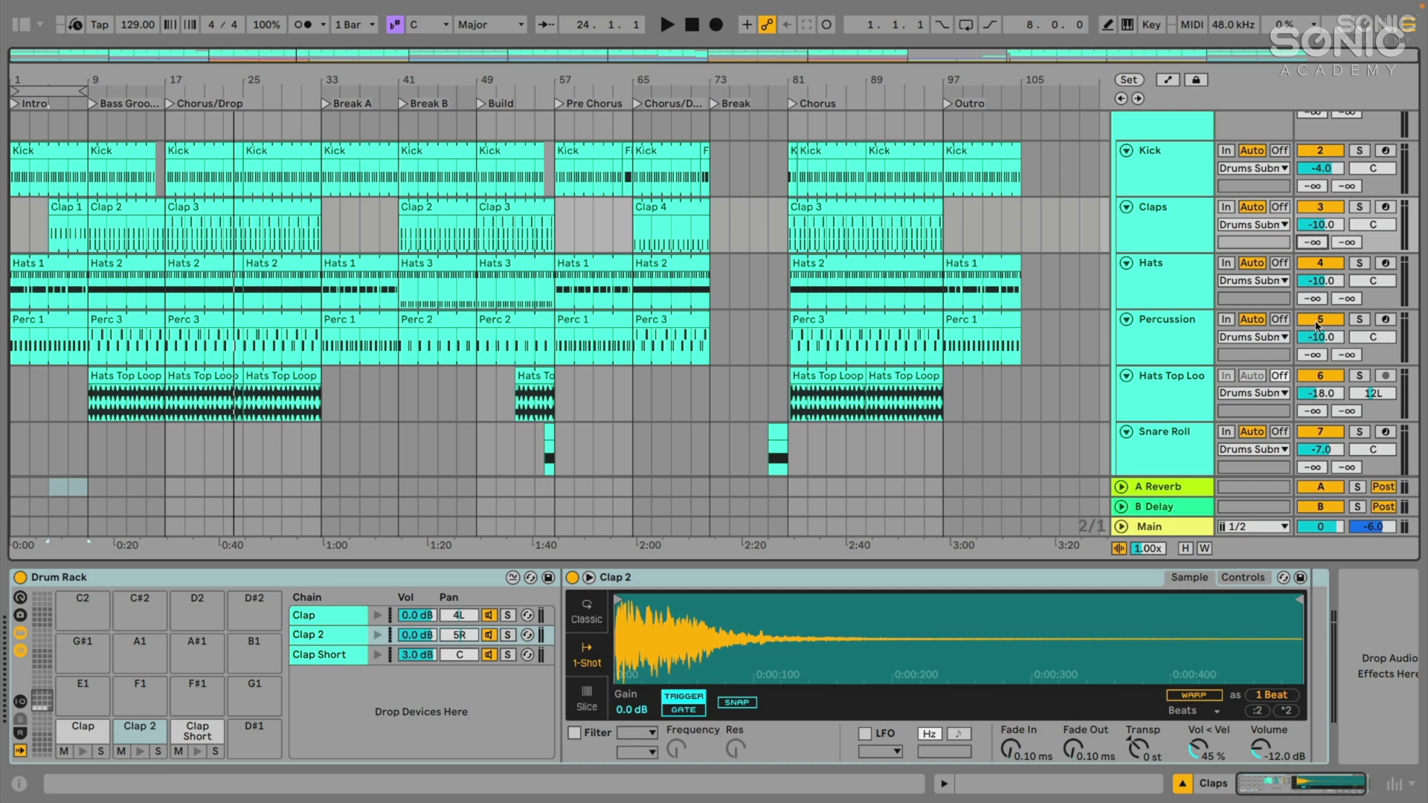
Review the returns again and show the Arrangement Mixer with each track's sends
scroll(1310, 248, "down", 6)
scroll(1317, 325, "up", 8)
scroll(1317, 325, "down", 2)
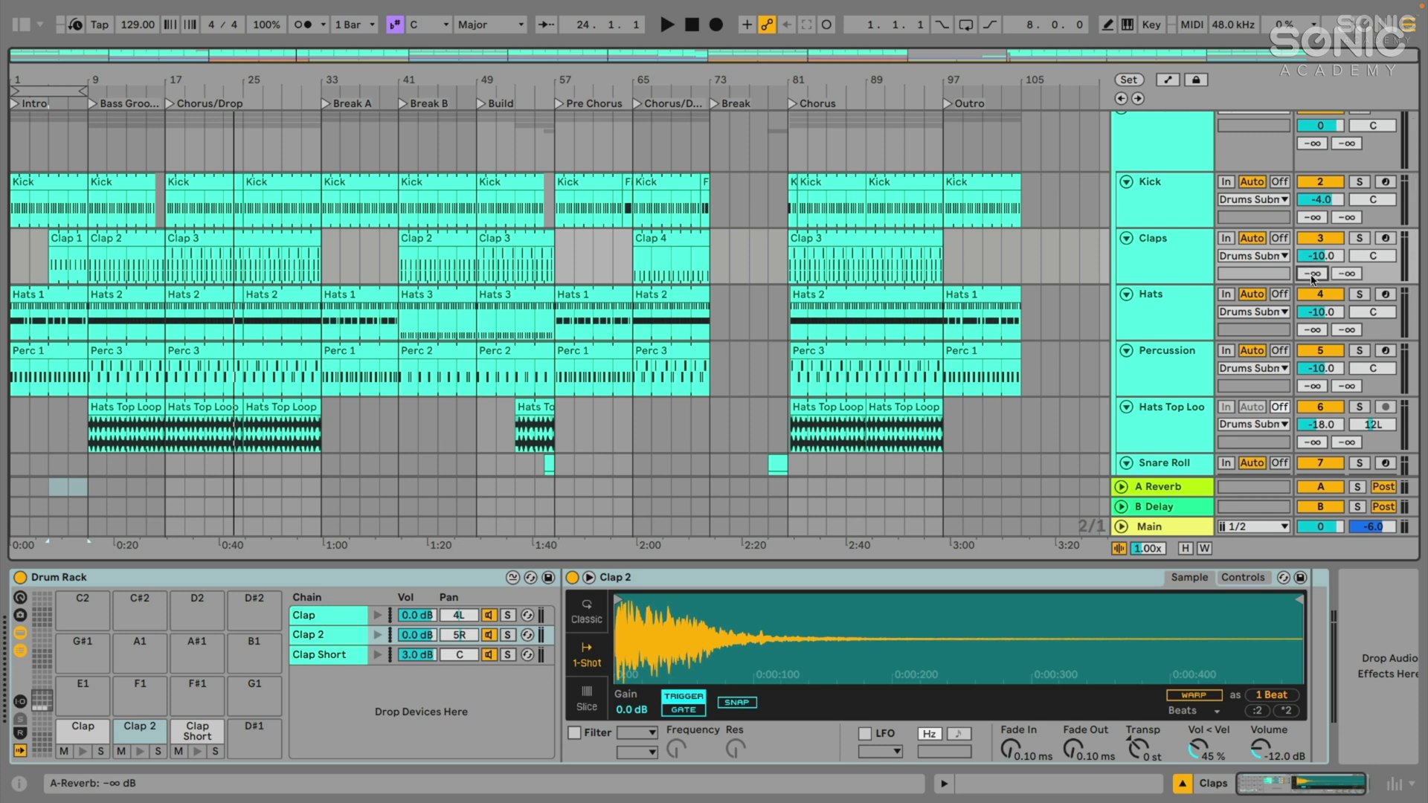
left_click(1154, 488)
left_click(1149, 509)
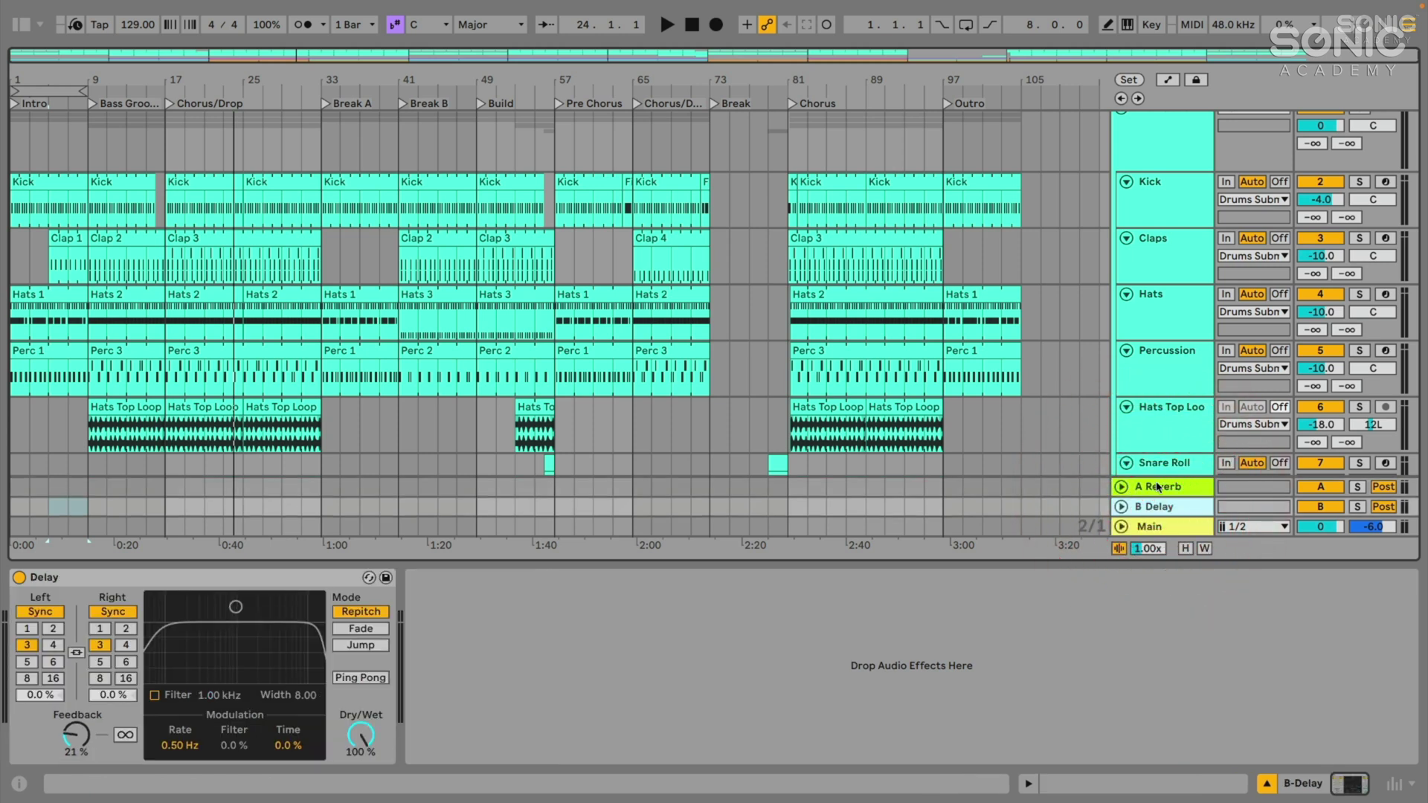
key("ctrl+alt+m")
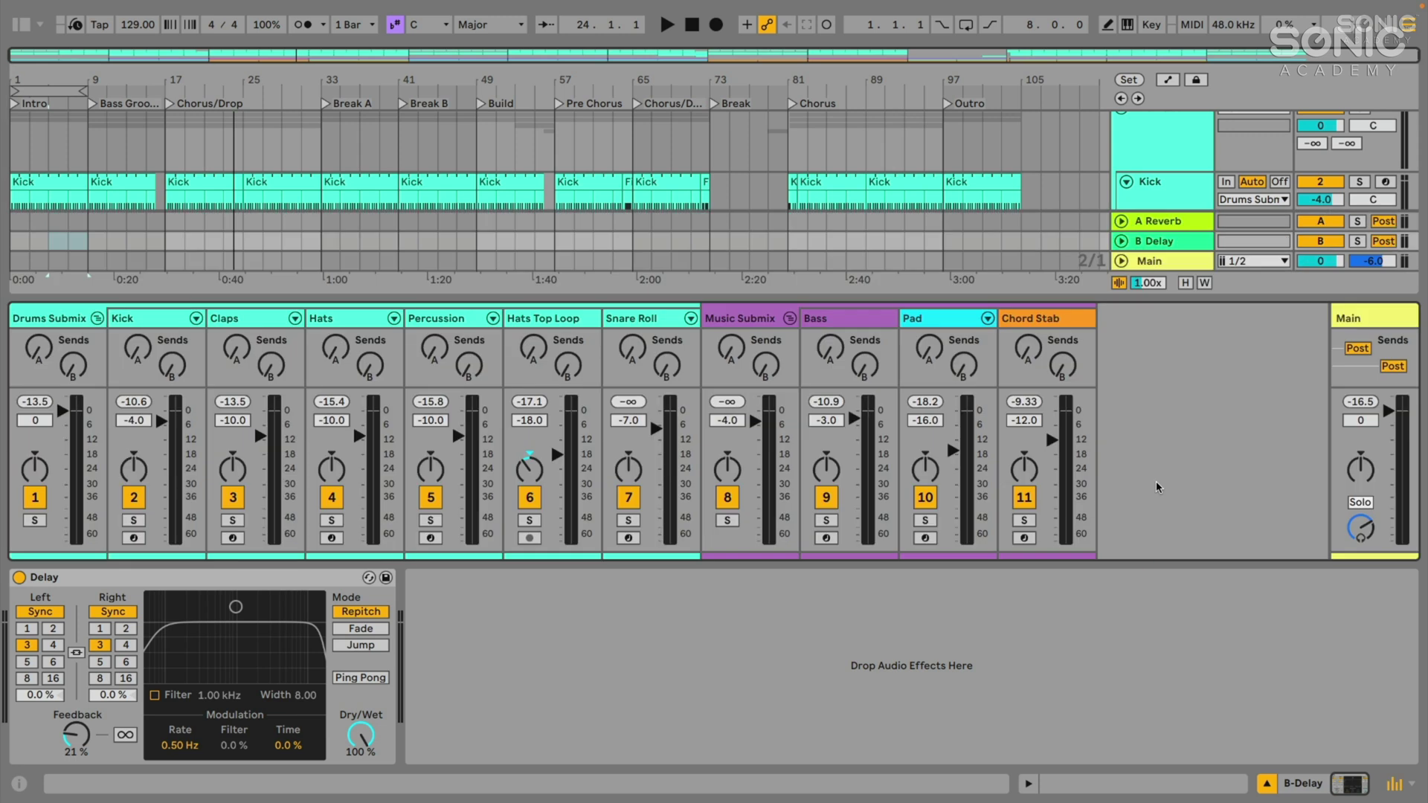
key("ctrl+alt+m")
left_click(1395, 785)
left_click(1396, 785)
left_click(1395, 785)
left_click(1395, 786)
left_click(1396, 785)
scroll(1164, 183, "down", 1)
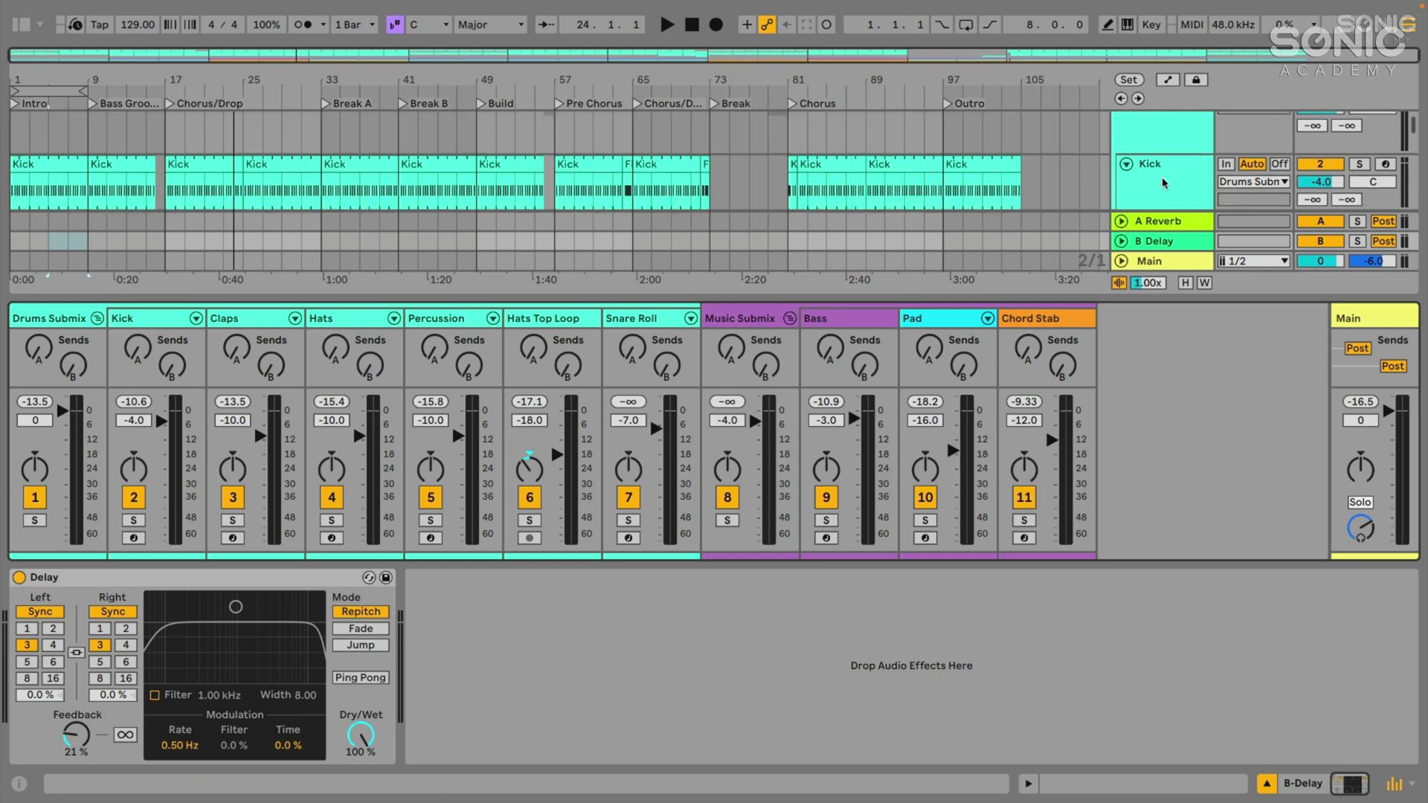
scroll(1164, 183, "down", 5)
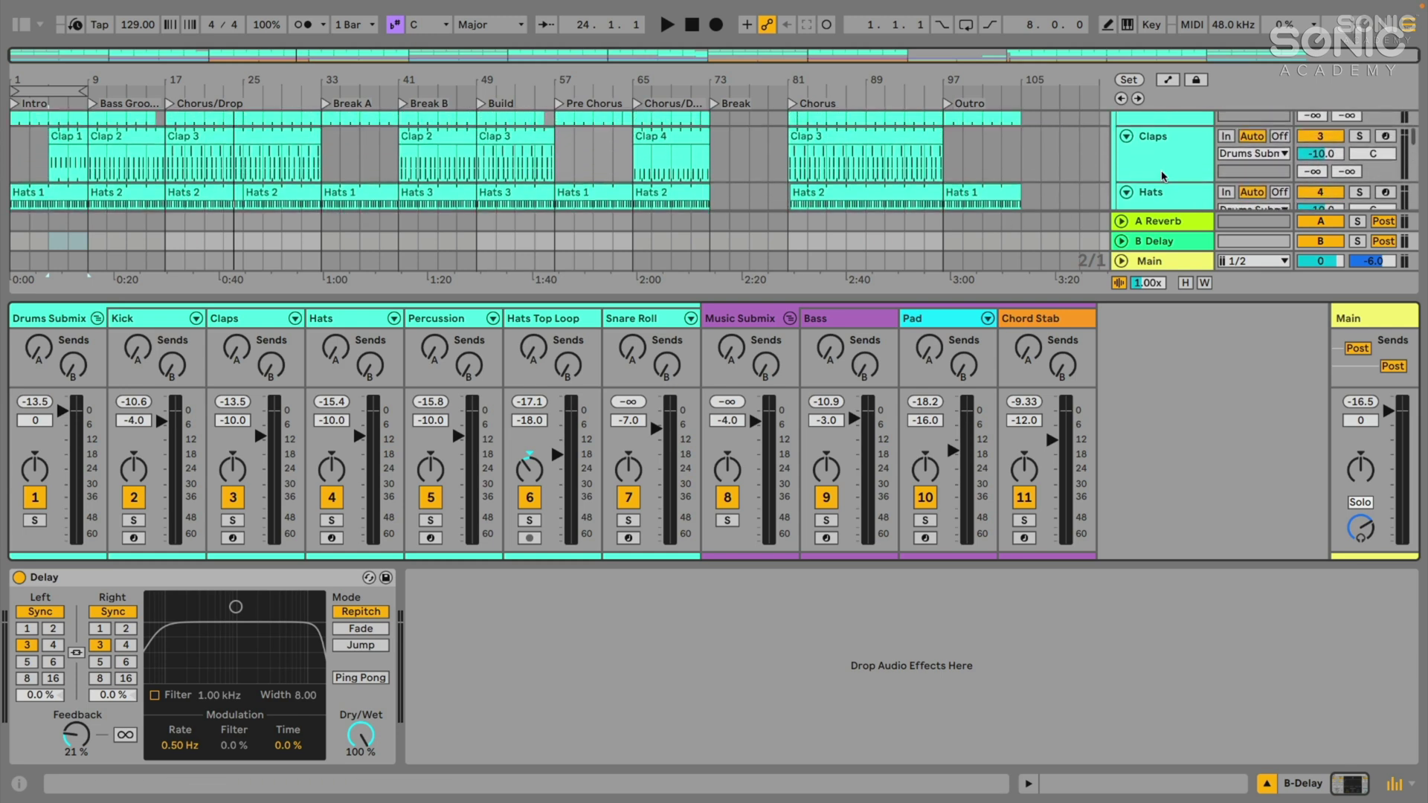
left_click(1164, 176)
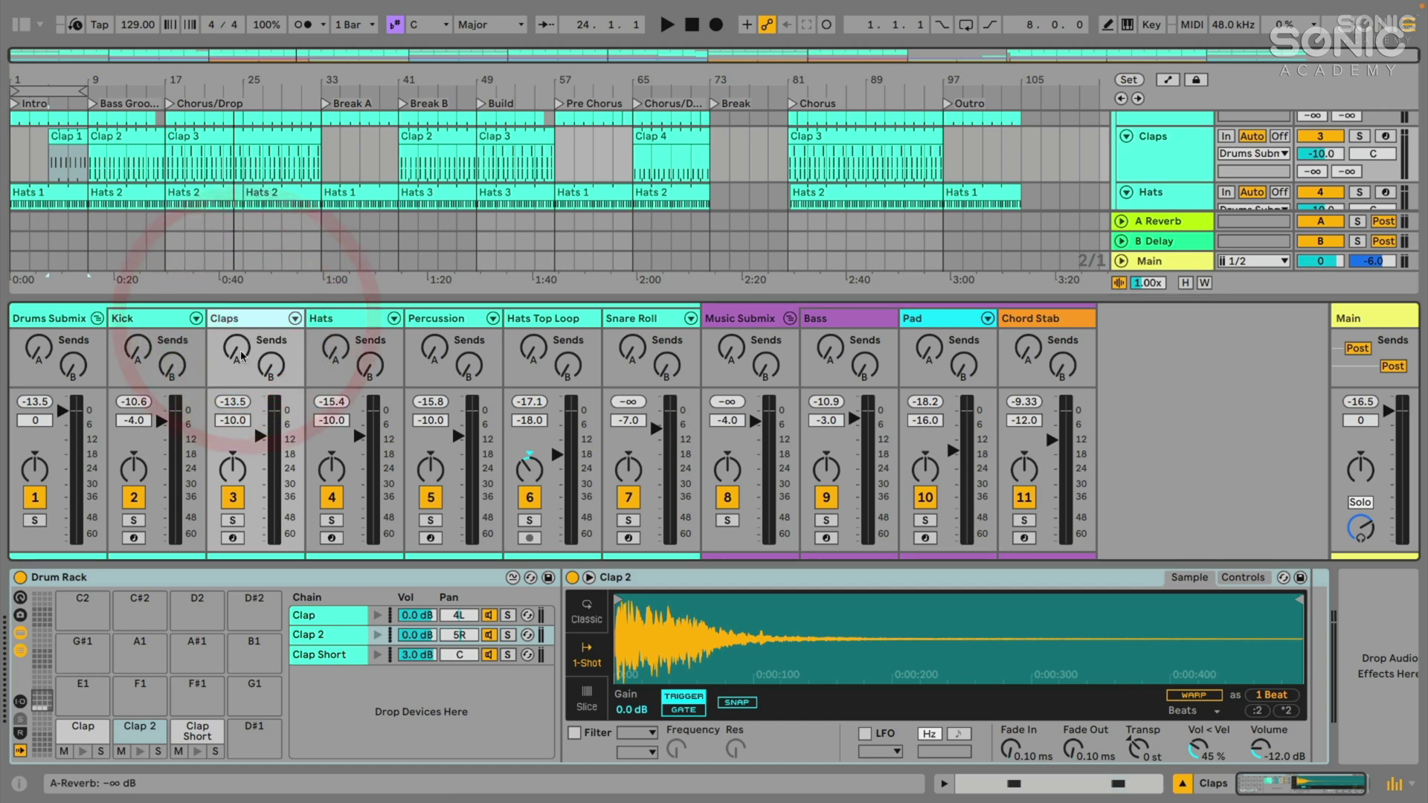
left_click_drag(236, 348, 237, 290)
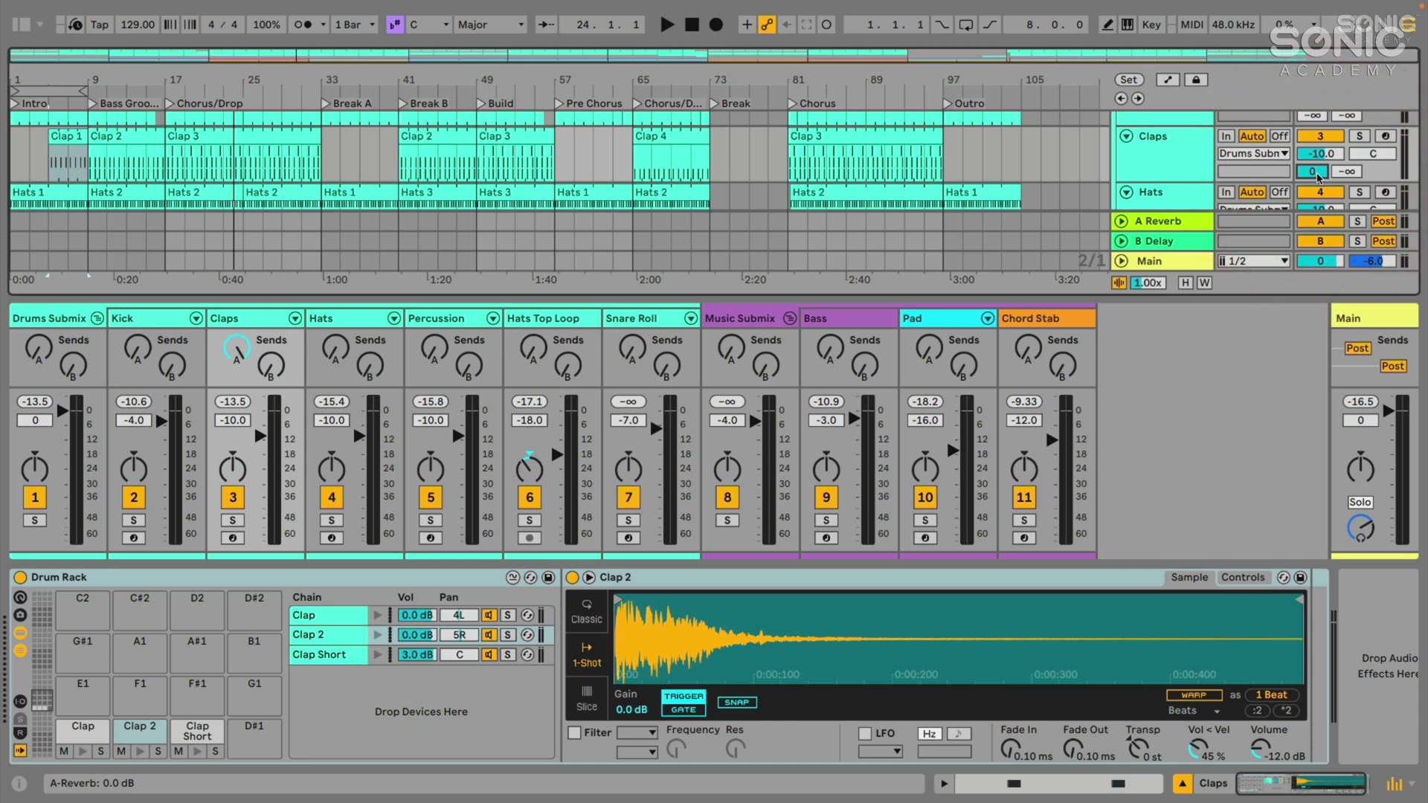
left_click_drag(1313, 171, 1312, 212)
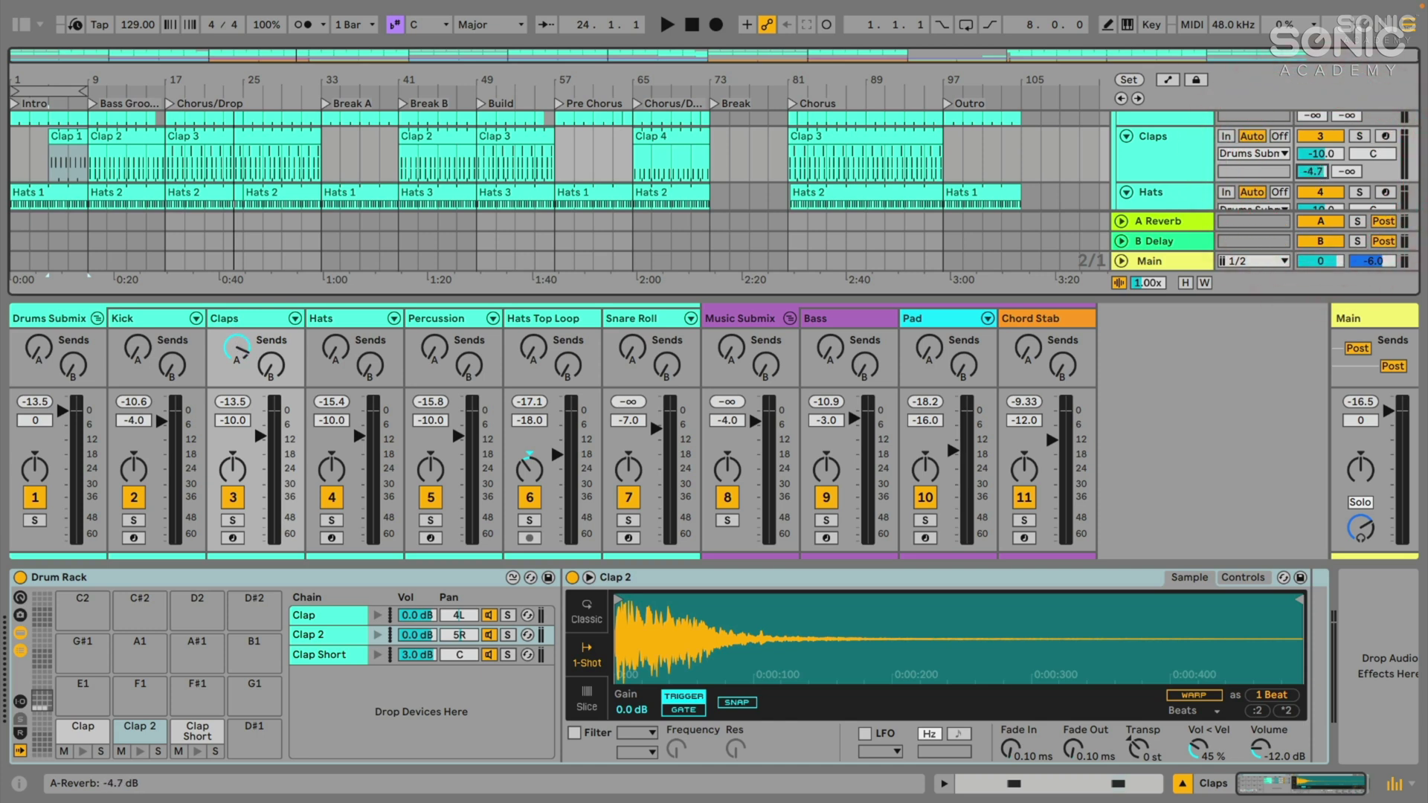
left_click(235, 350)
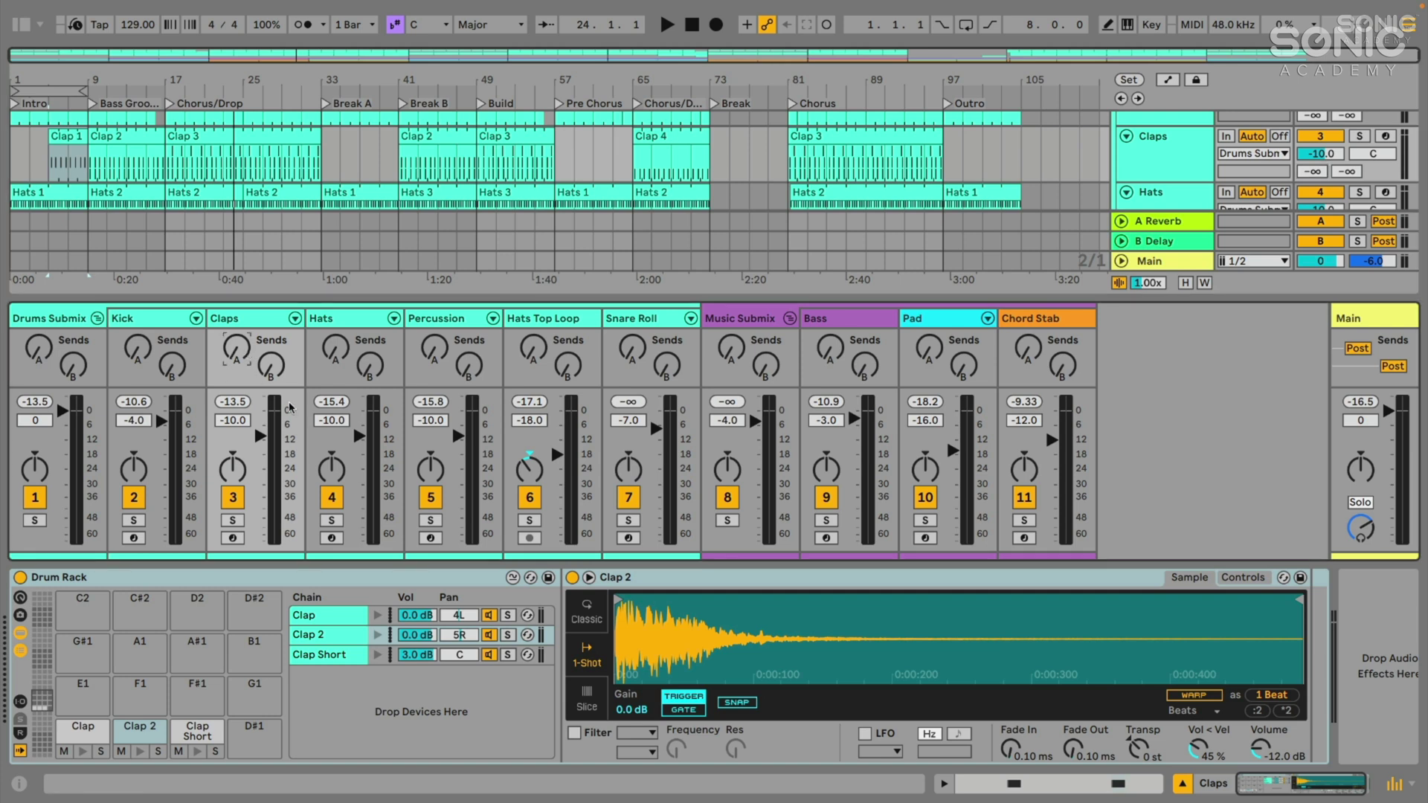
key("ctrl+alt+m")
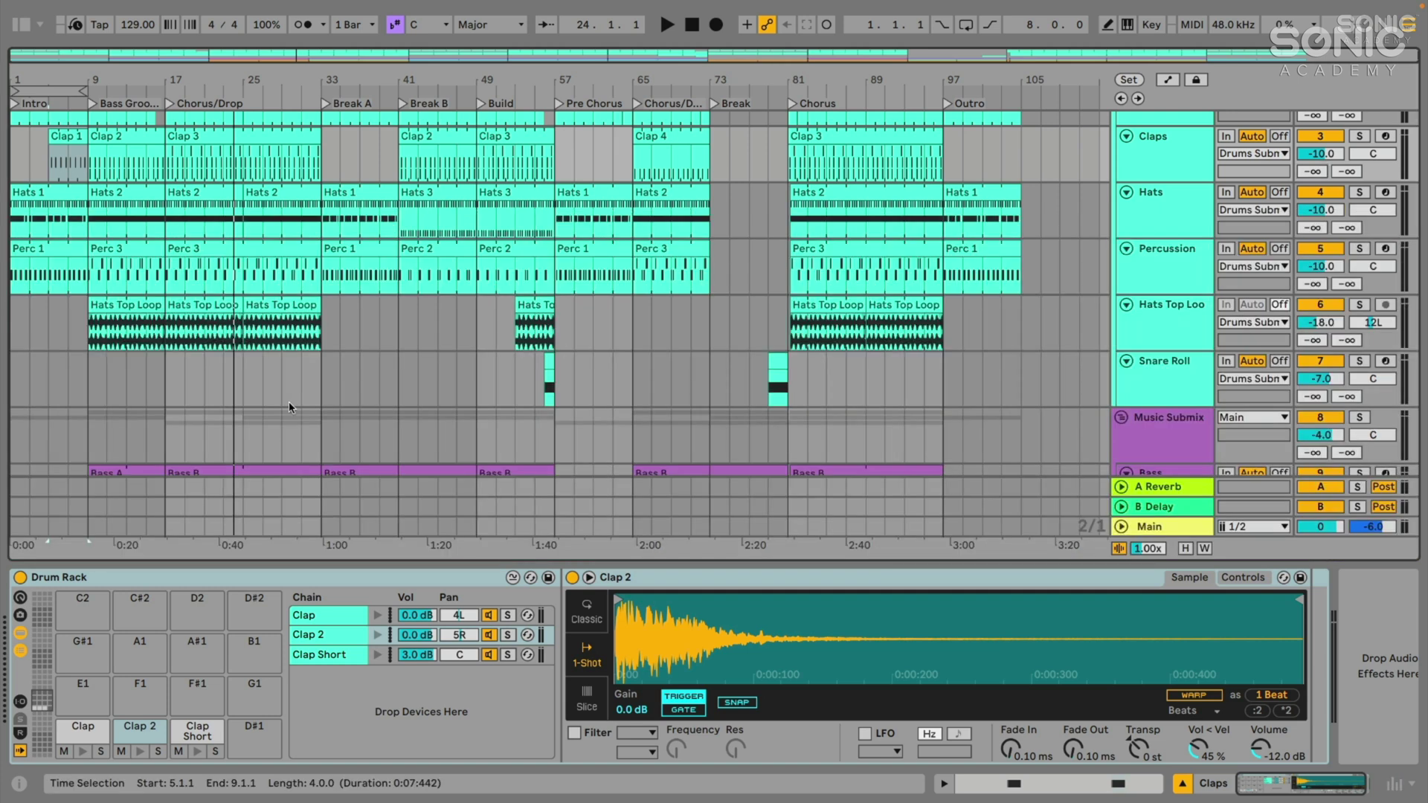
Raise the Claps track's send to A Reverb to 0 dB
scroll(289, 405, "up", 2)
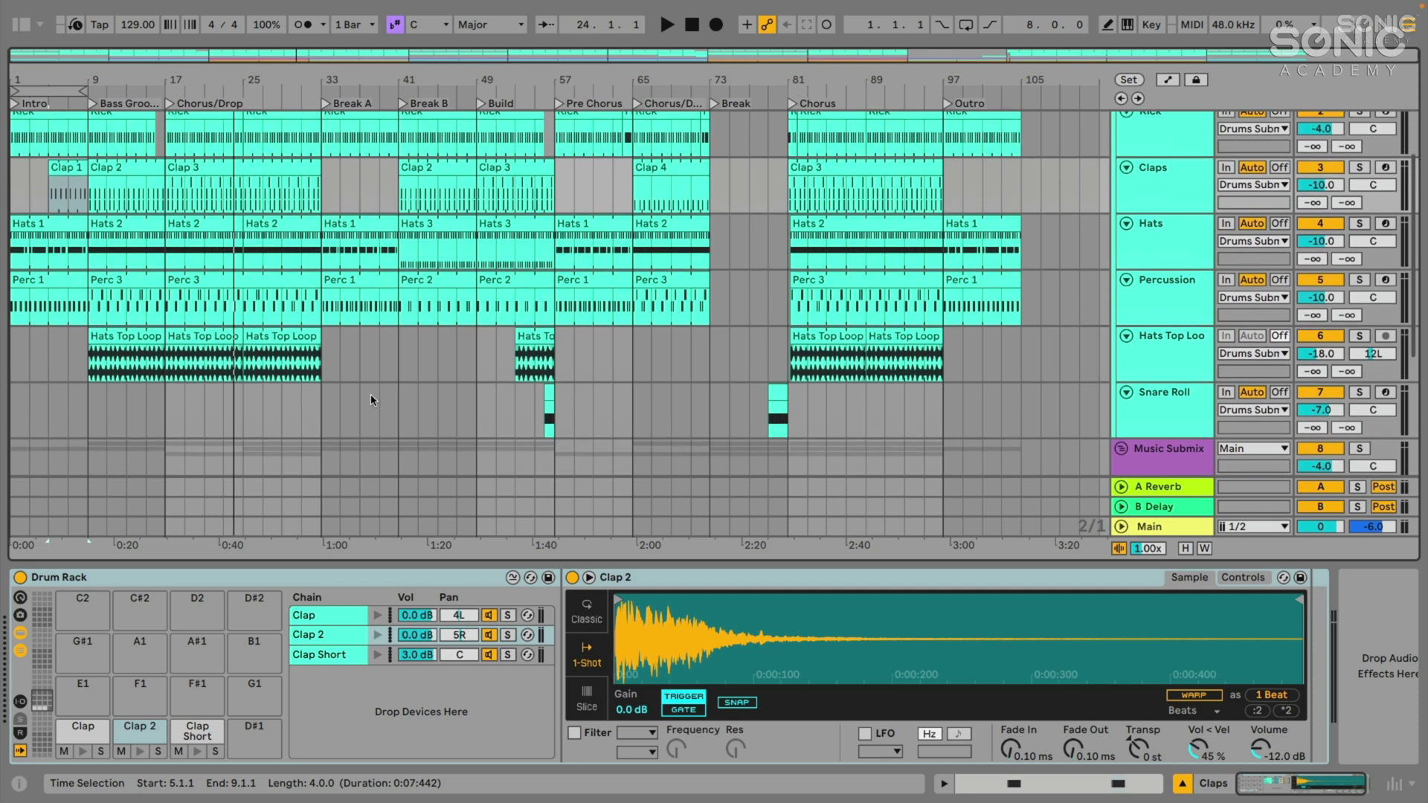
left_click(1168, 204)
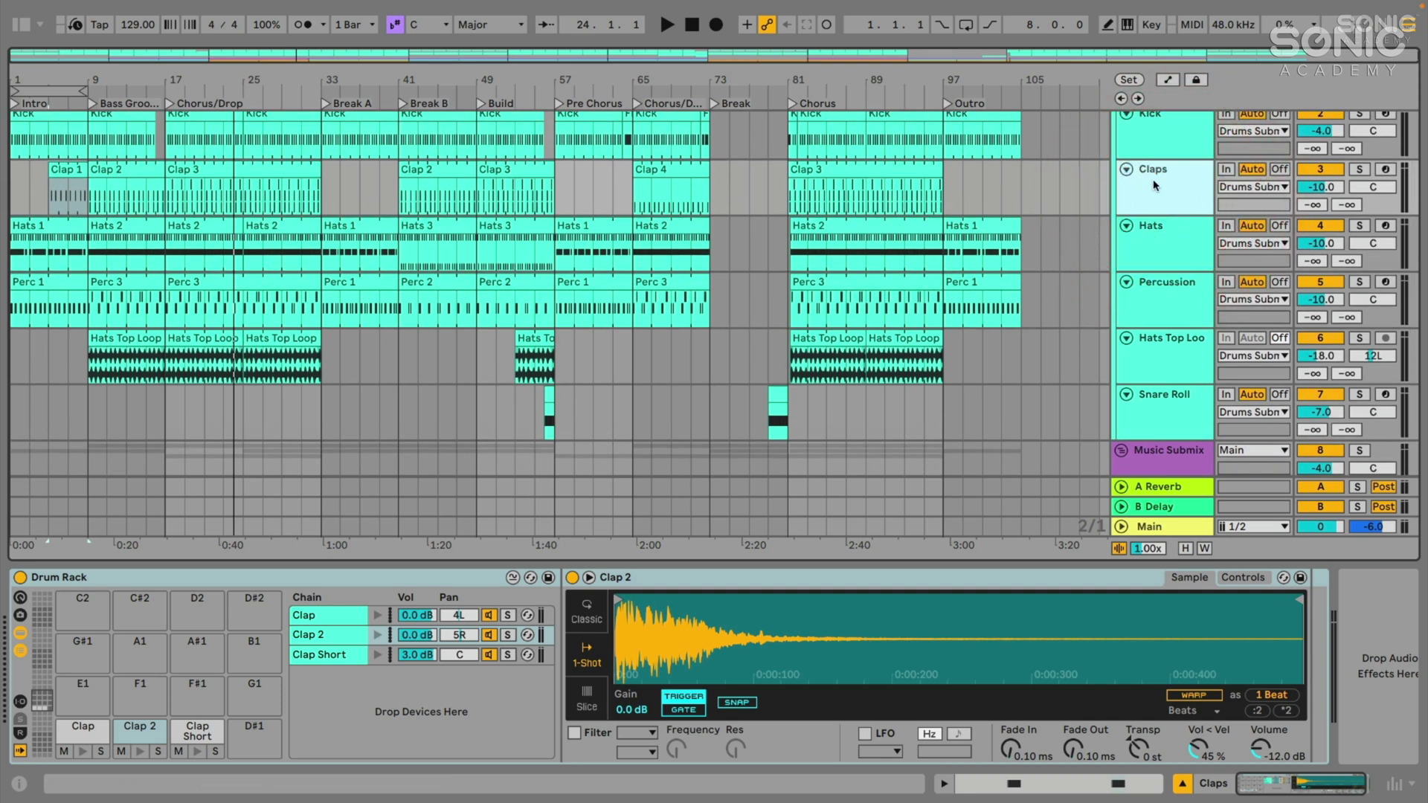
left_click_drag(1312, 205, 1311, 160)
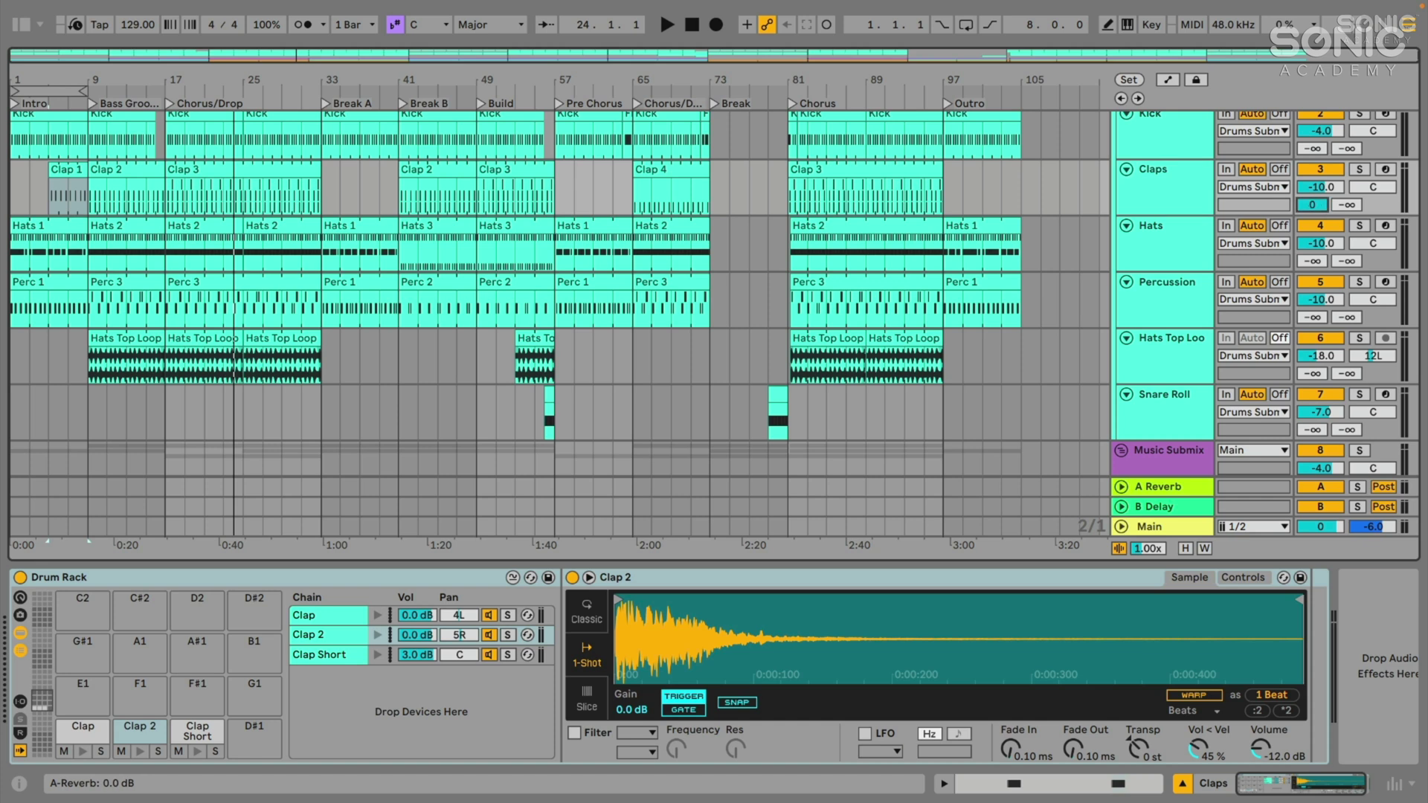
Inspect the A Reverb return's 100%-wet Reverb, then drag the Hats Top Loop clip to a new track
left_click(1164, 488)
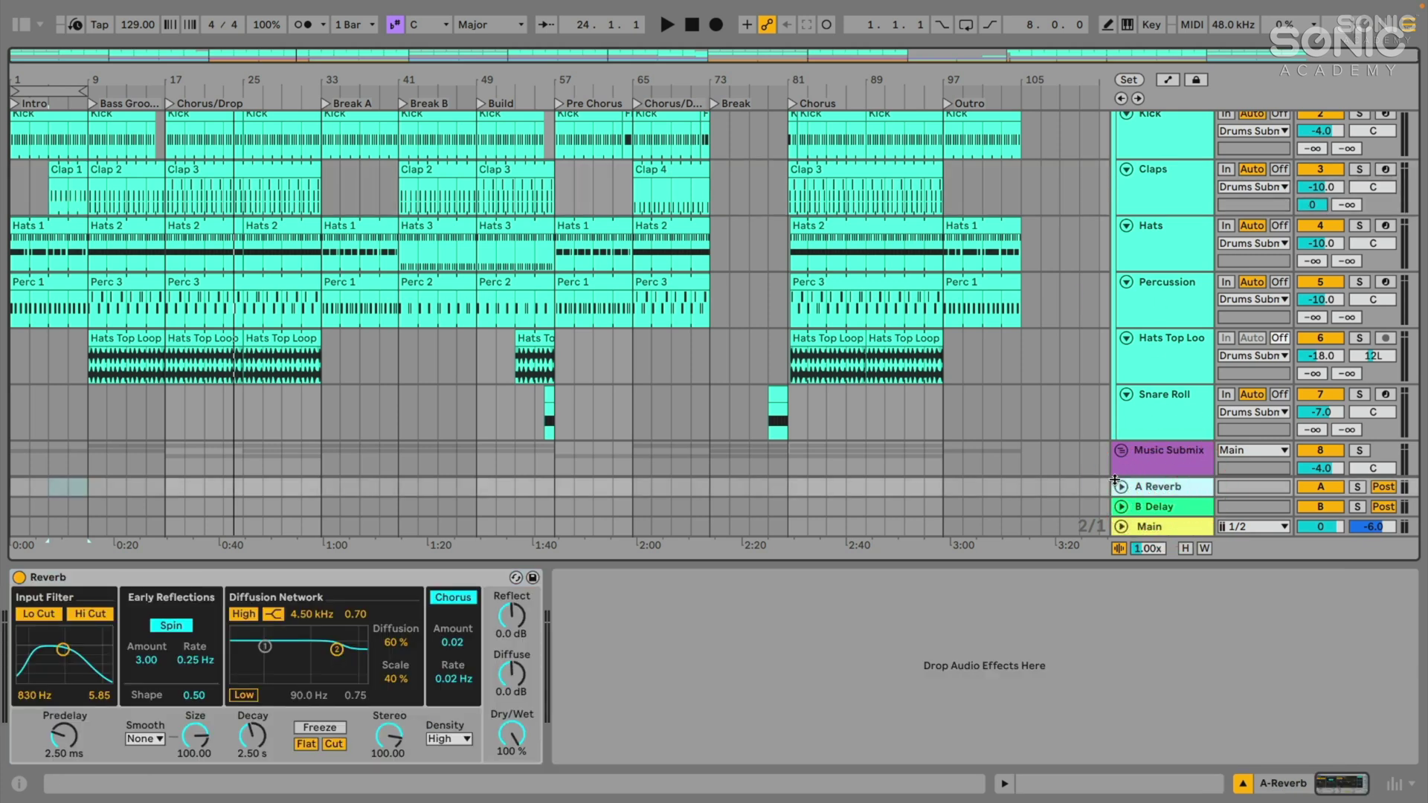
left_click(303, 577)
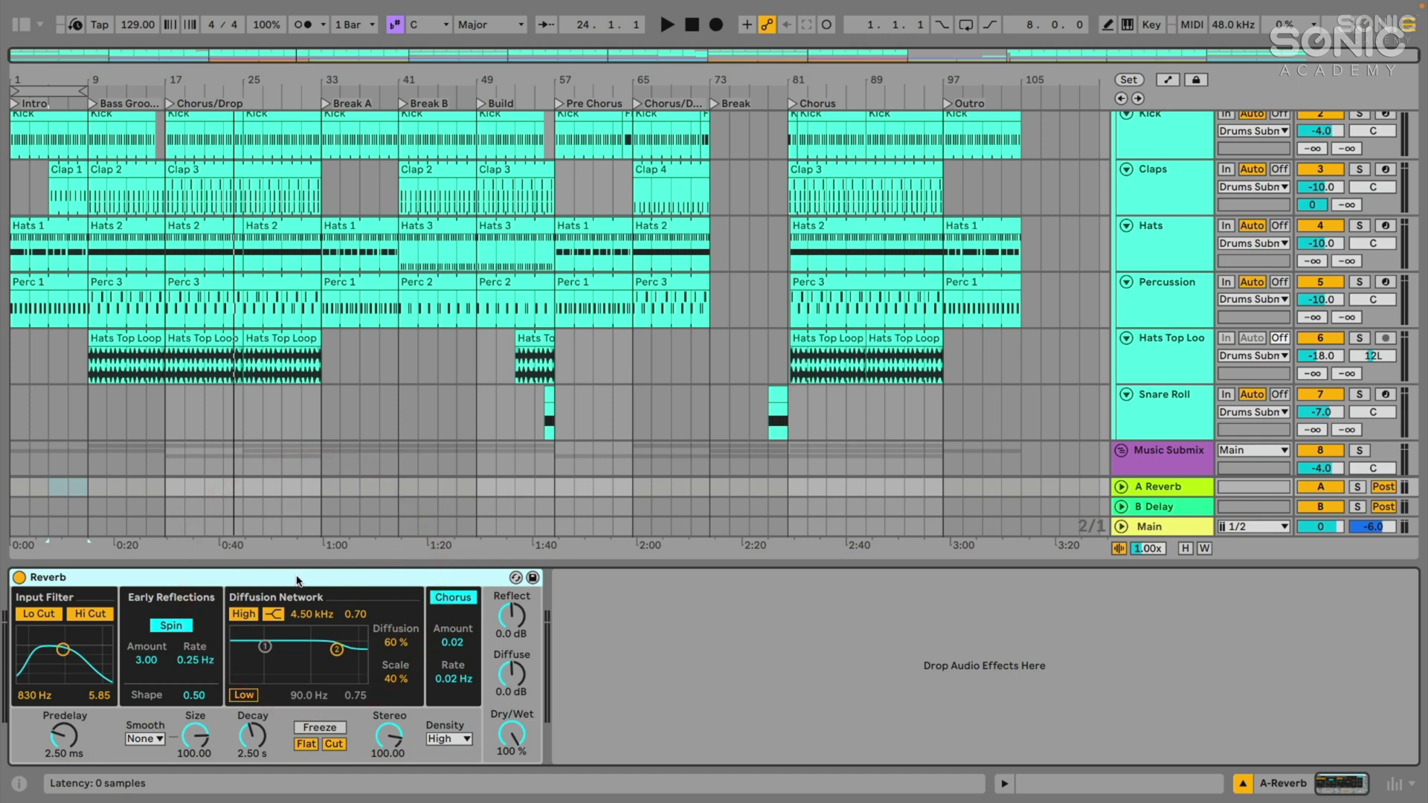
left_click(505, 741)
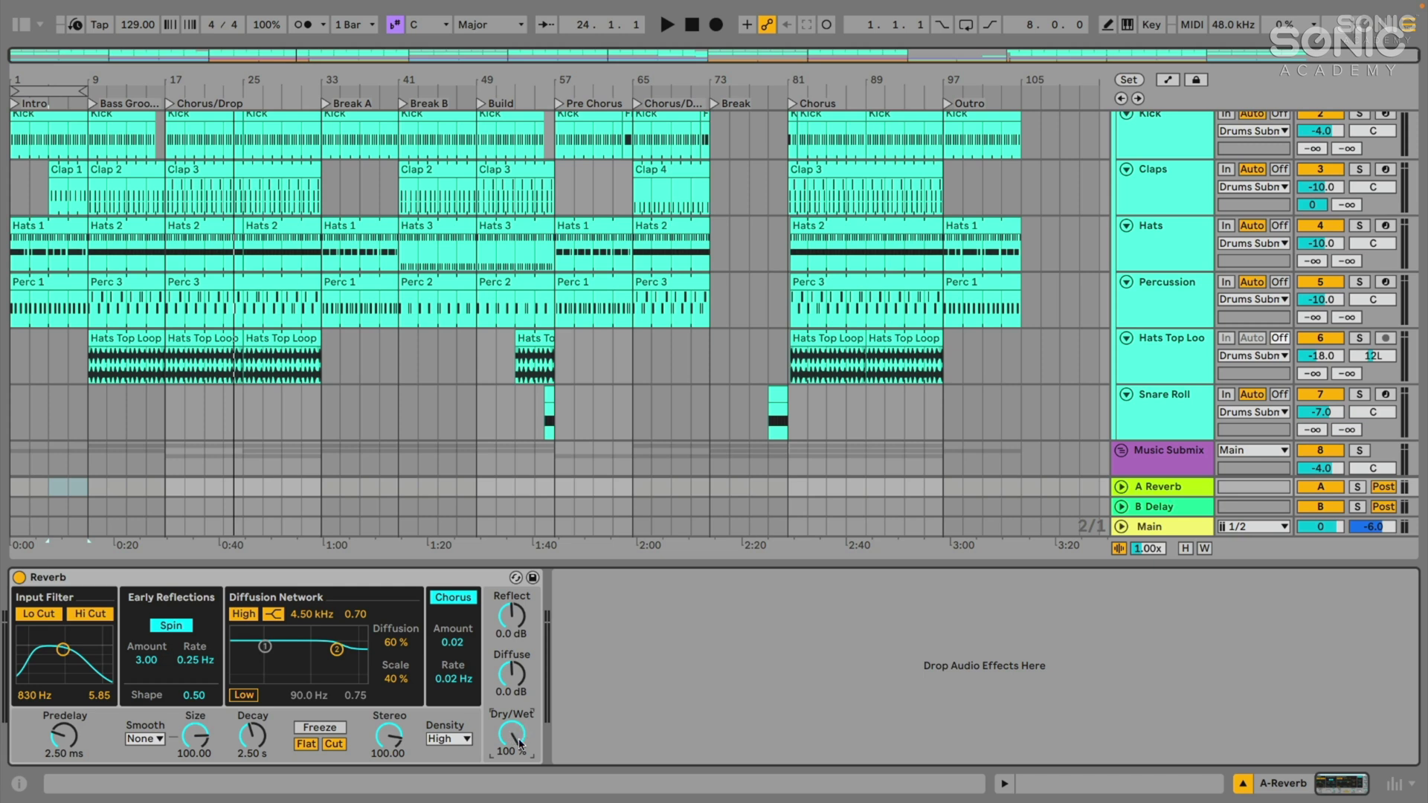
left_click(348, 579)
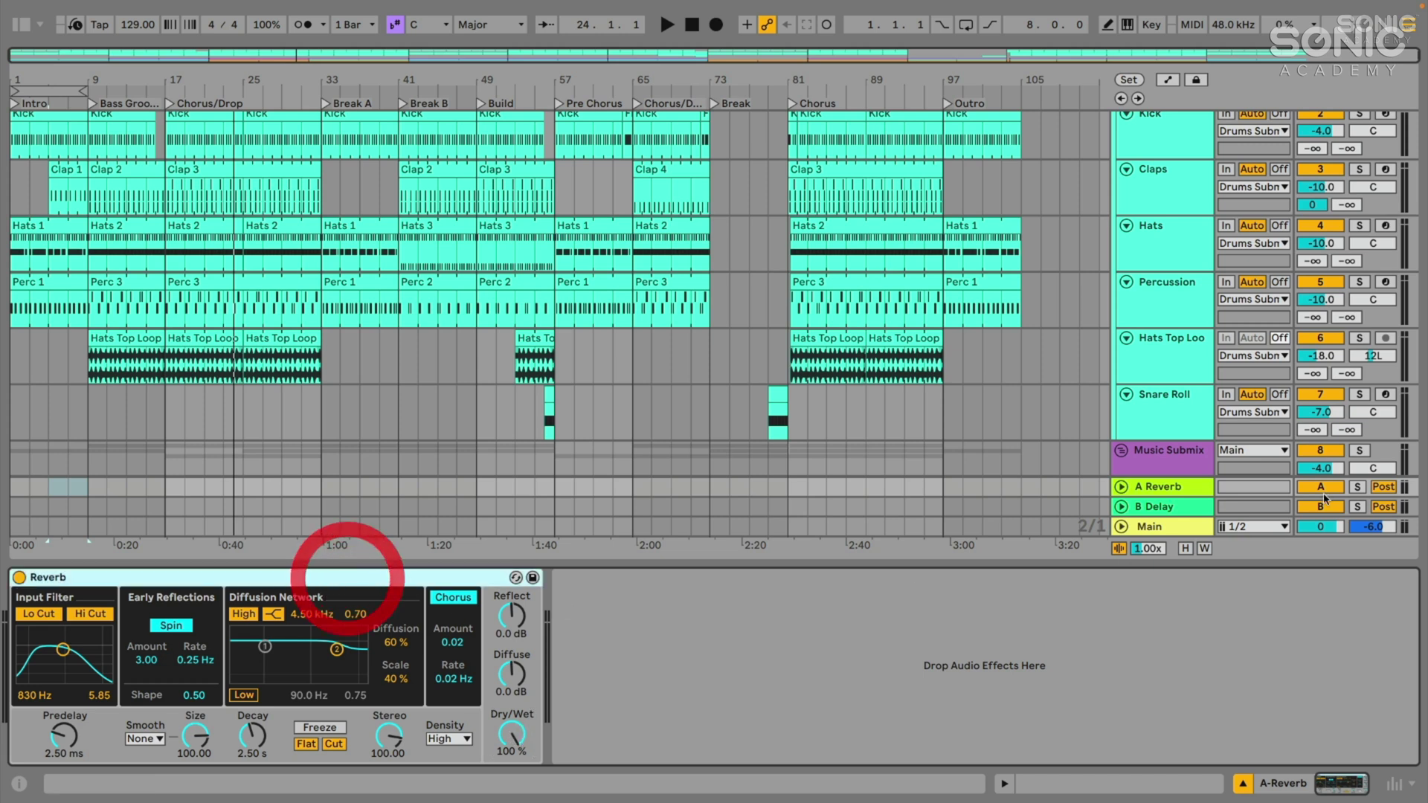
left_click(1191, 488)
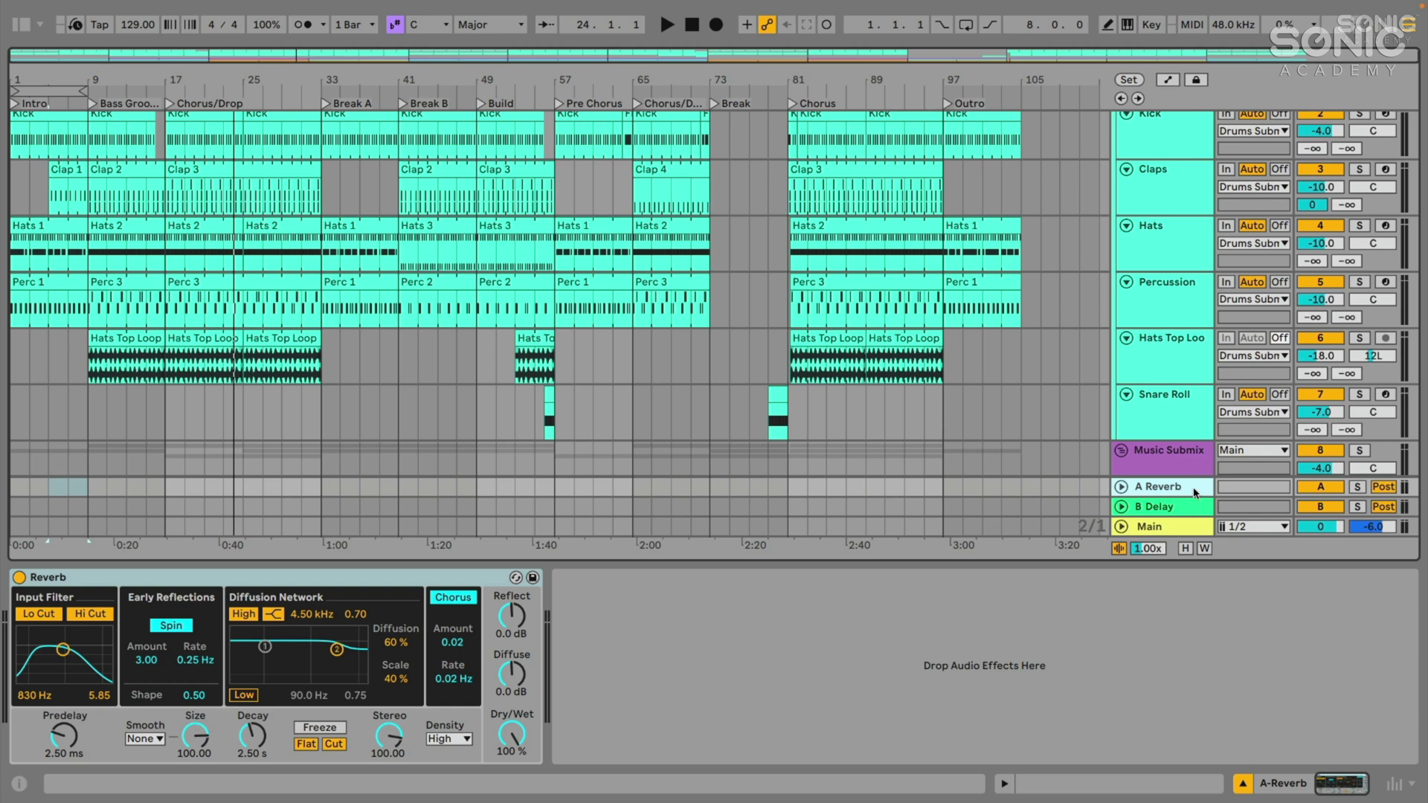
left_click(1179, 507)
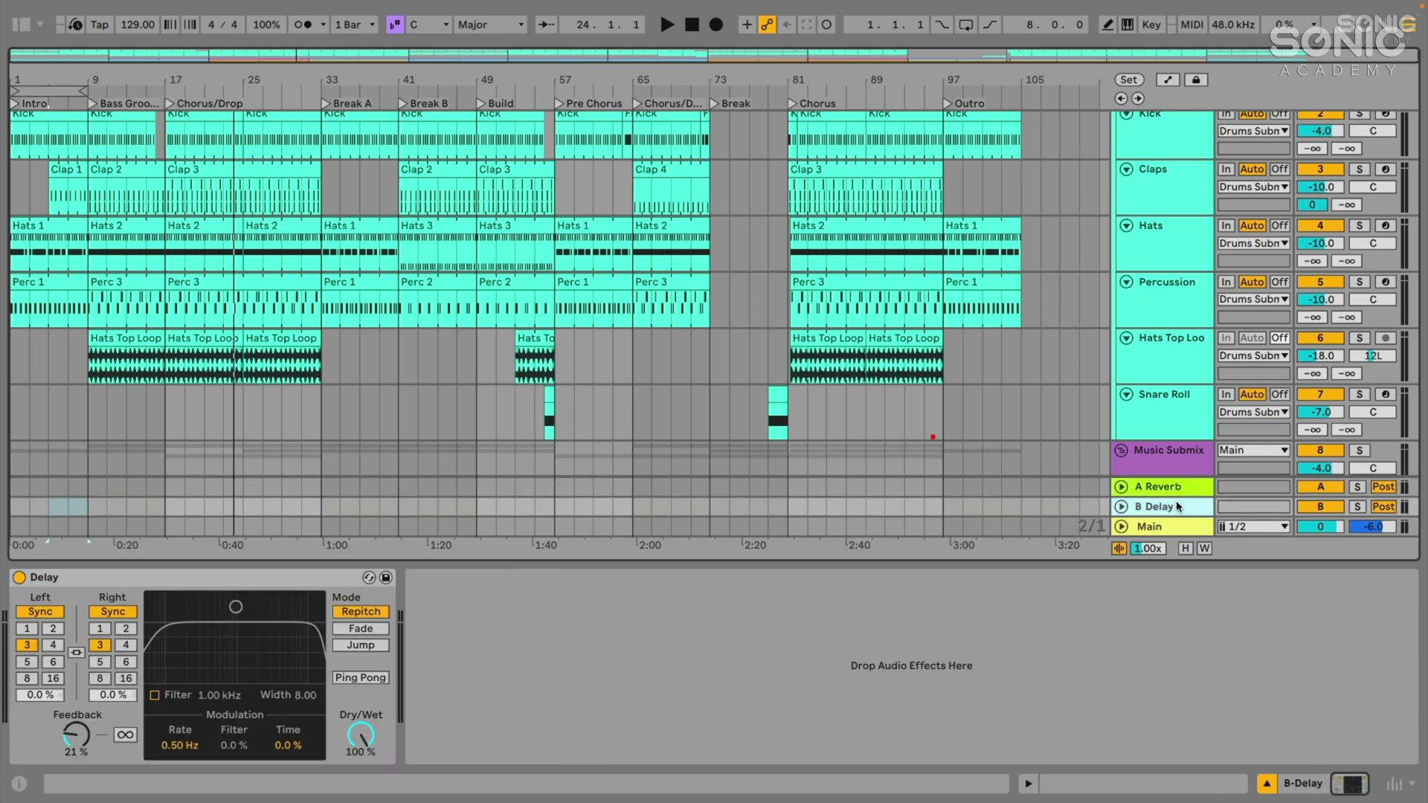
left_click(1177, 489)
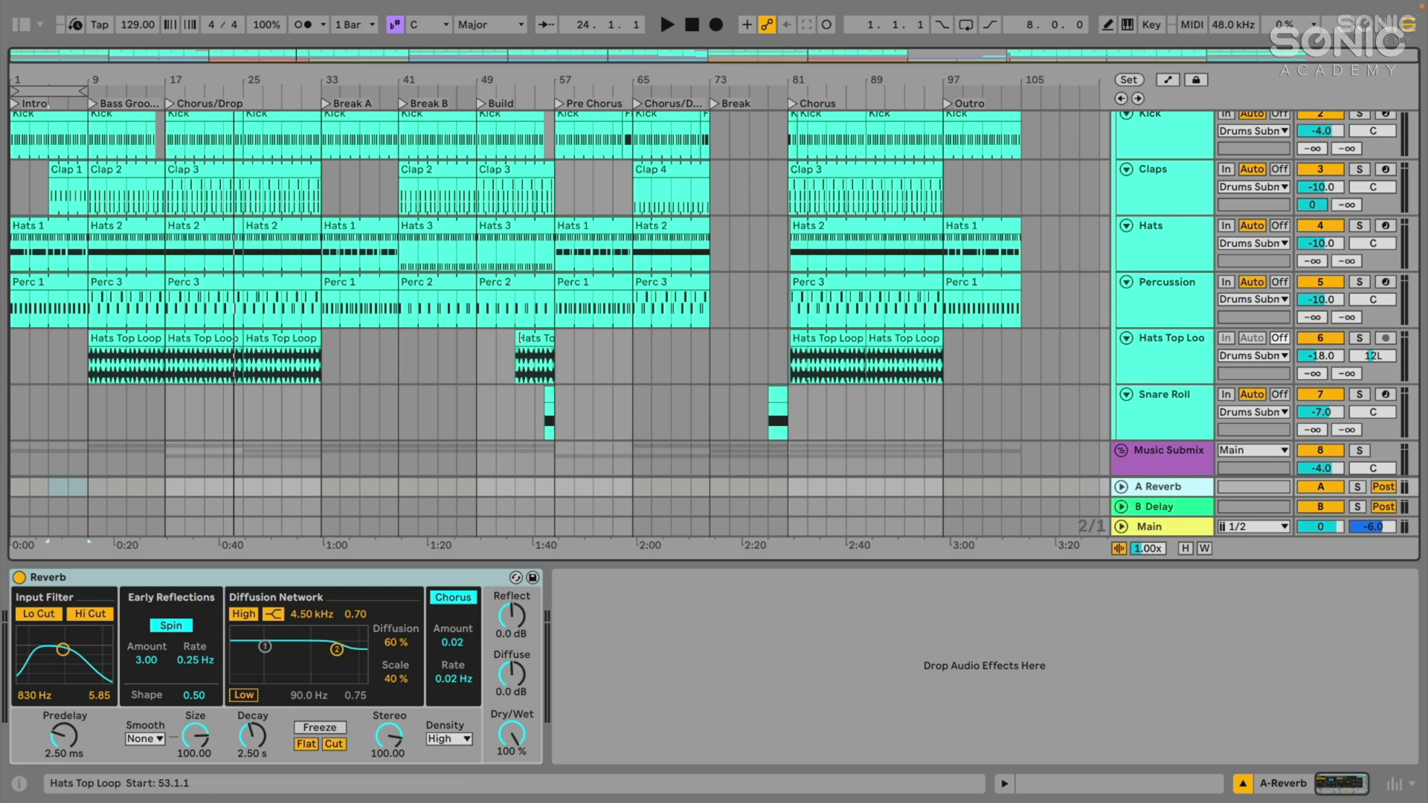
left_click_drag(538, 338, 556, 488)
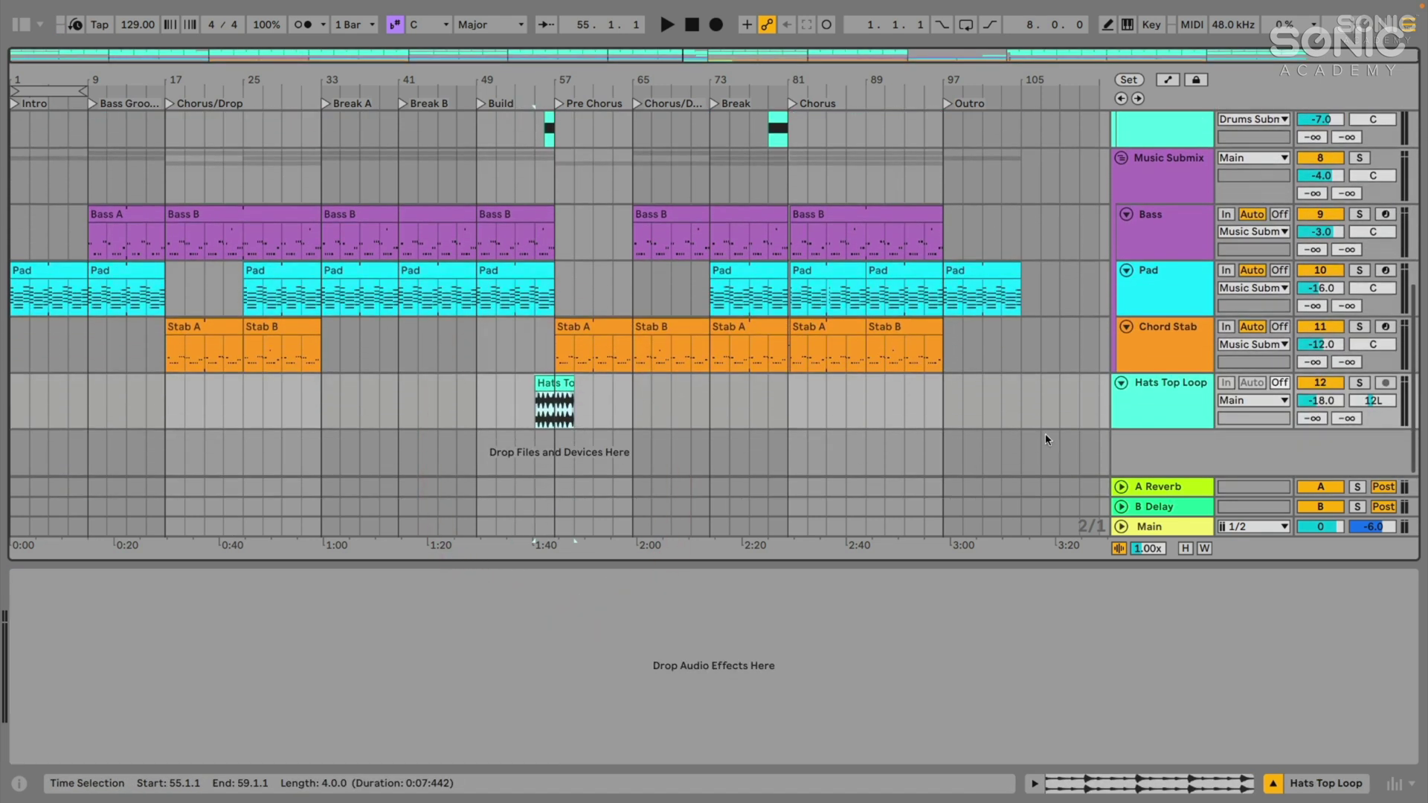
Undo moving the Hats Top Loop clip onto a new track
left_click(1164, 405)
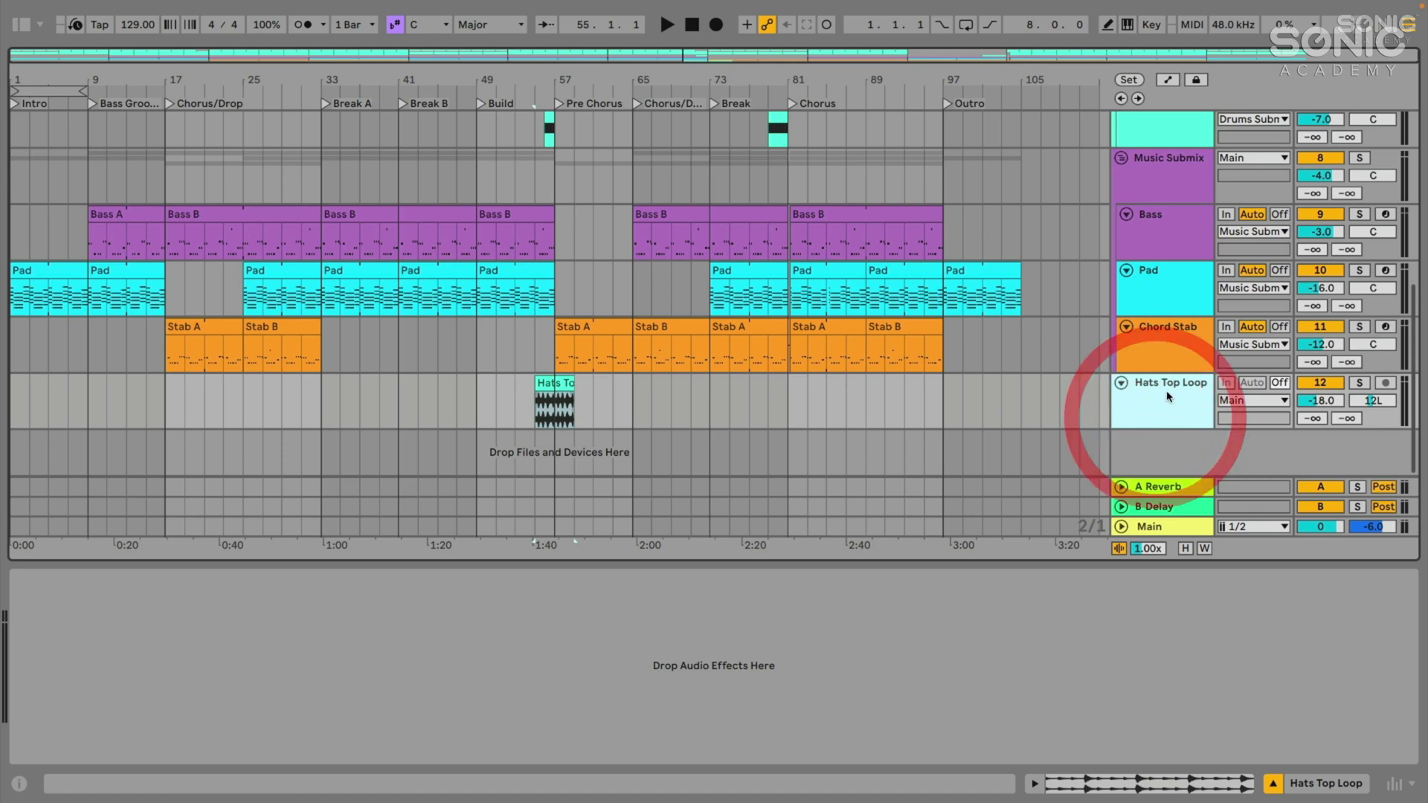
key("ctrl+z")
scroll(1166, 390, "up", 5)
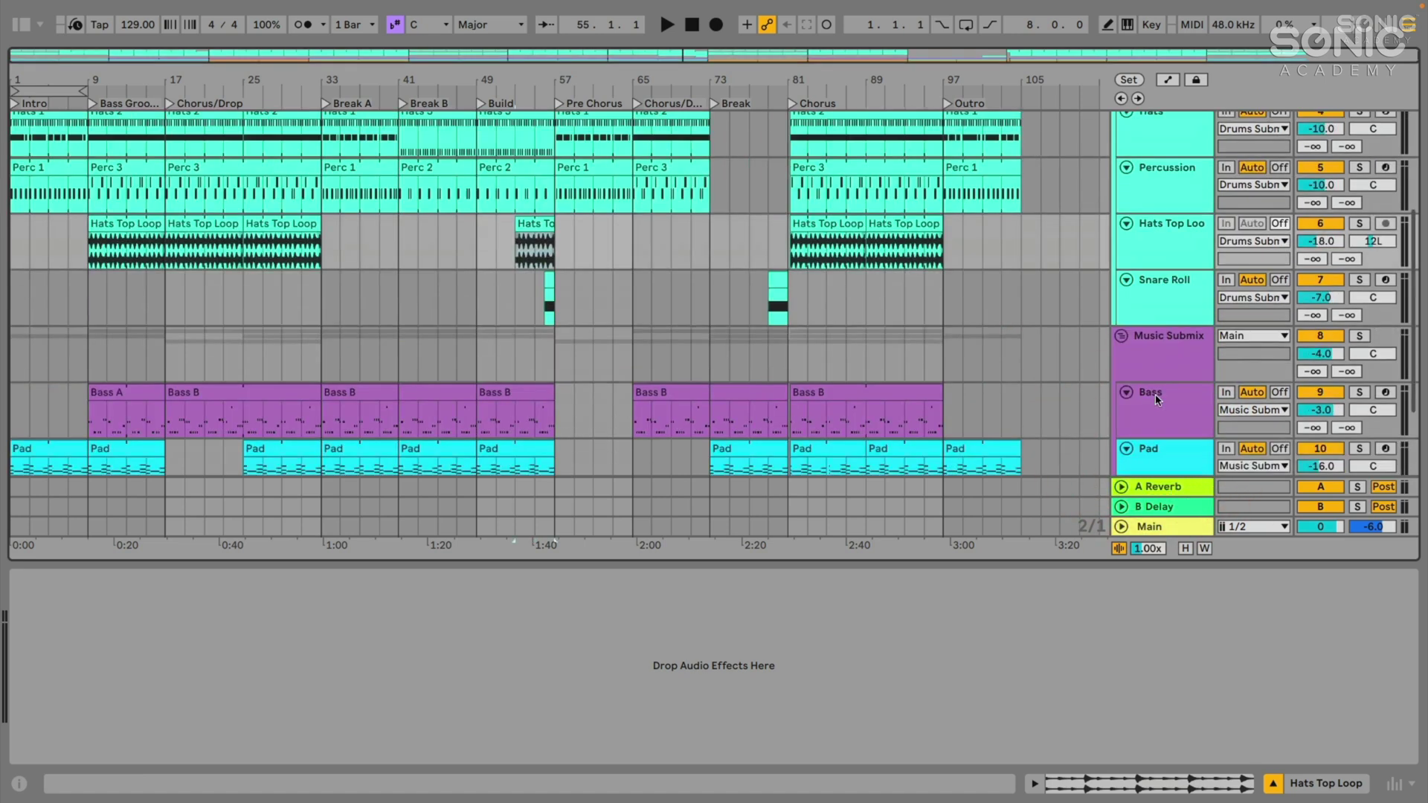
Review the A Reverb return's Reverb settings, then show the Kick track's Drum Rack
left_click(1159, 488)
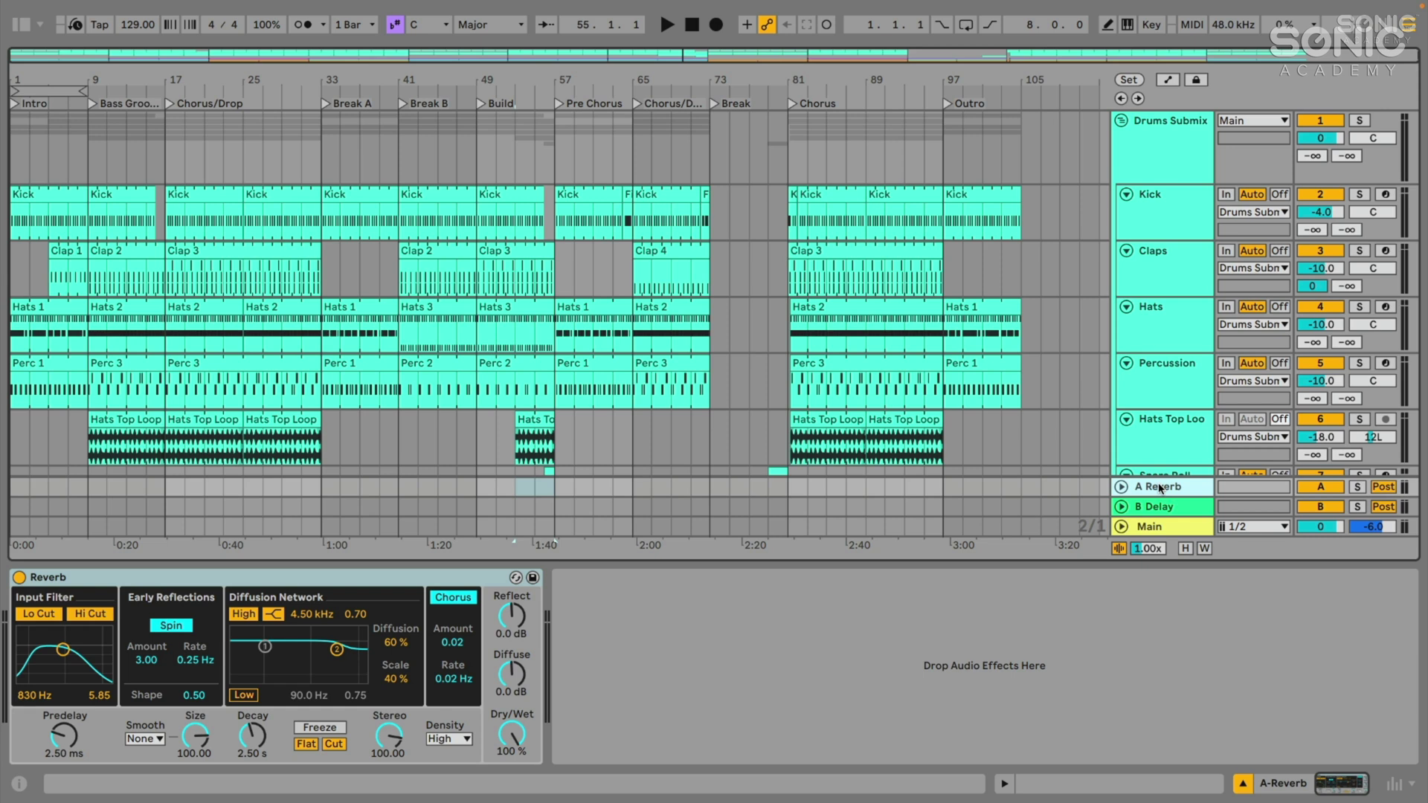
left_click(398, 577)
scroll(1203, 233, "down", 6)
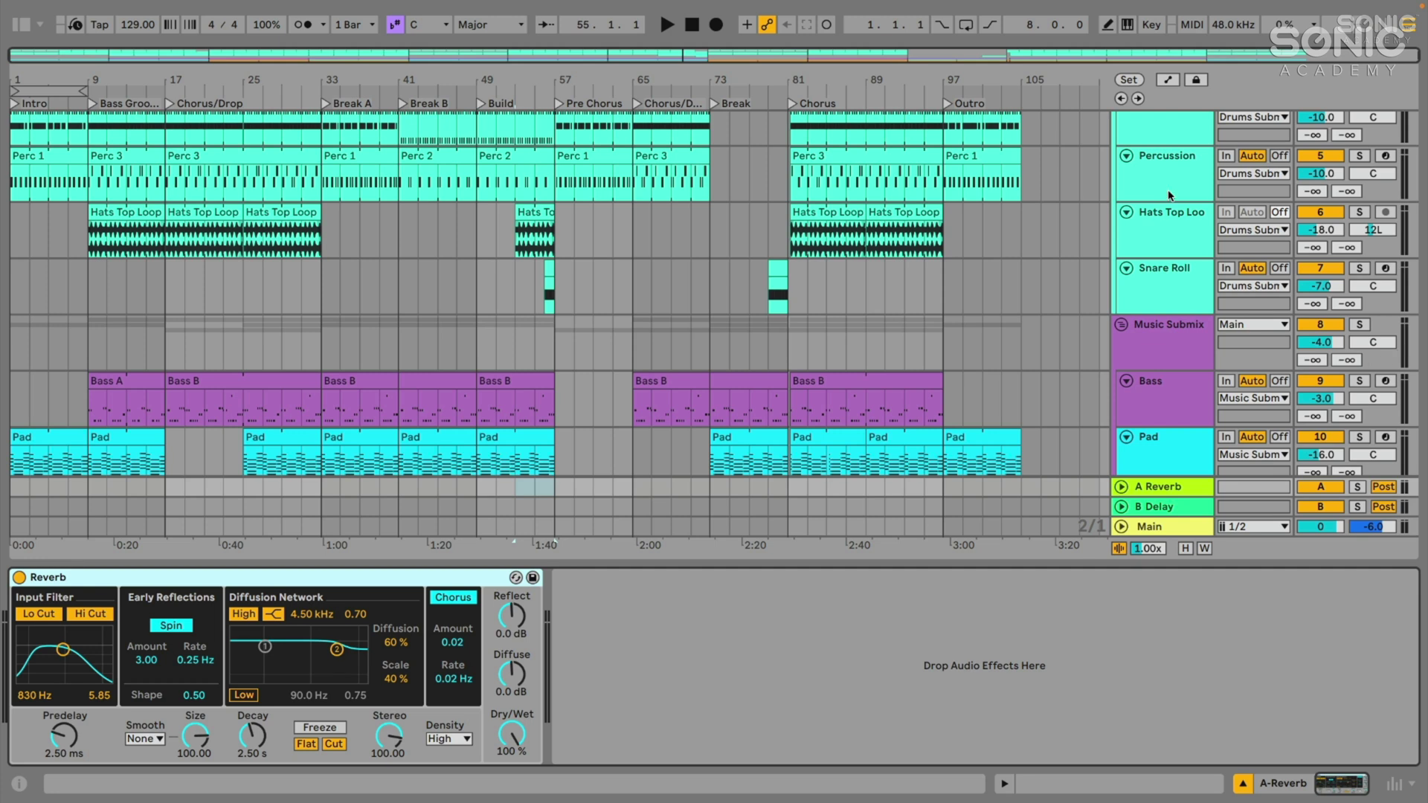
scroll(1168, 194, "up", 3)
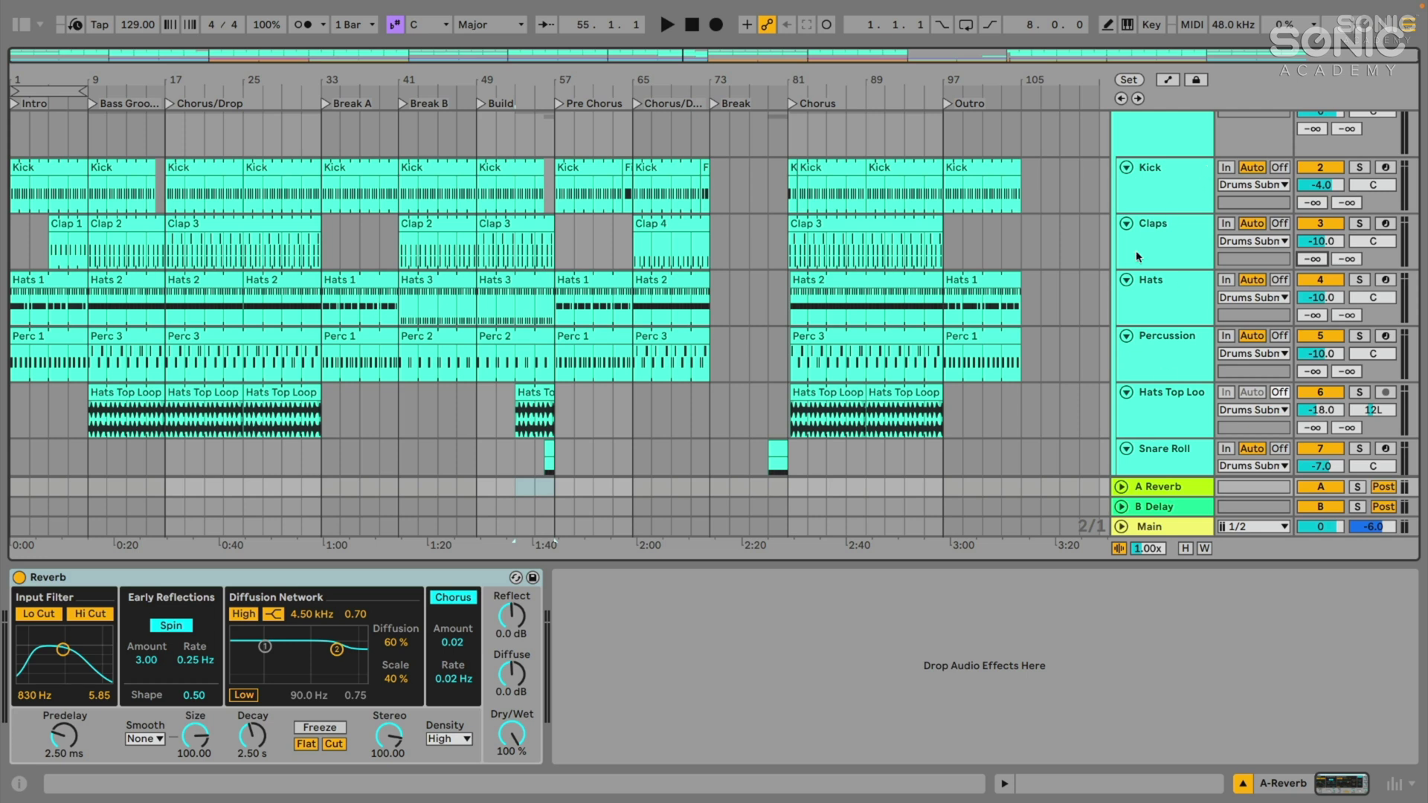
left_click(1146, 195)
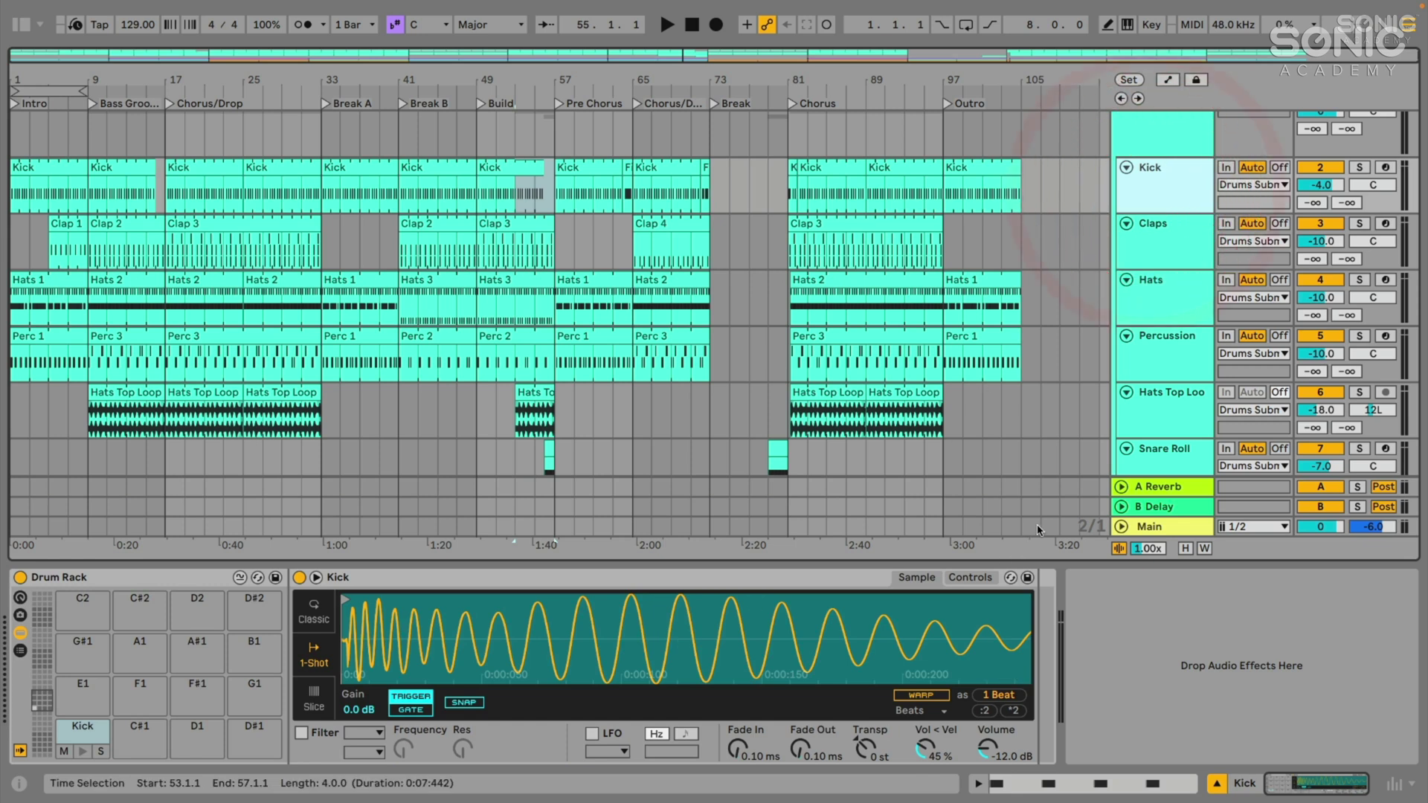
Switch back and forth between the A Reverb and B Delay return tracks
left_click(1139, 491)
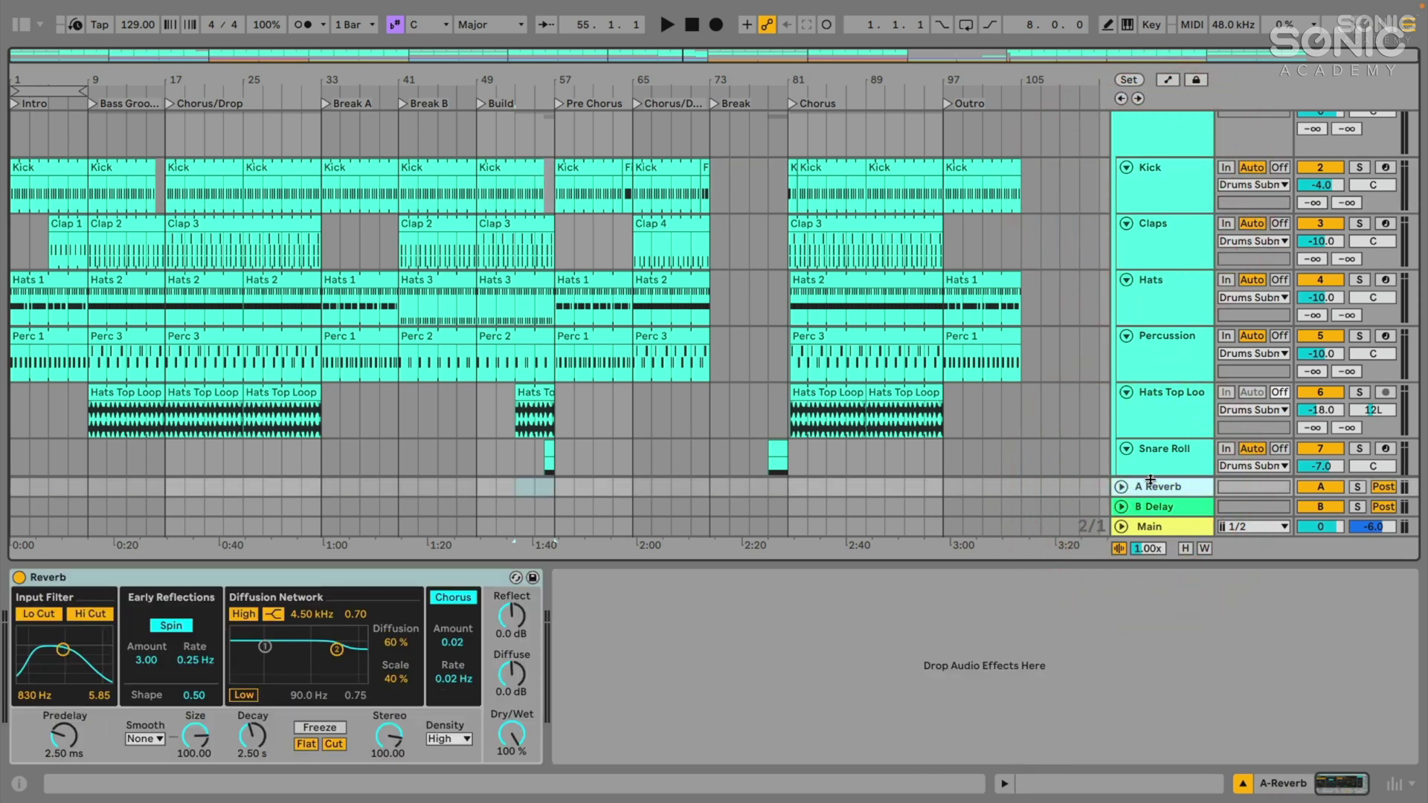
left_click(1145, 489)
left_click(1146, 508)
left_click(1145, 488)
left_click(1146, 508)
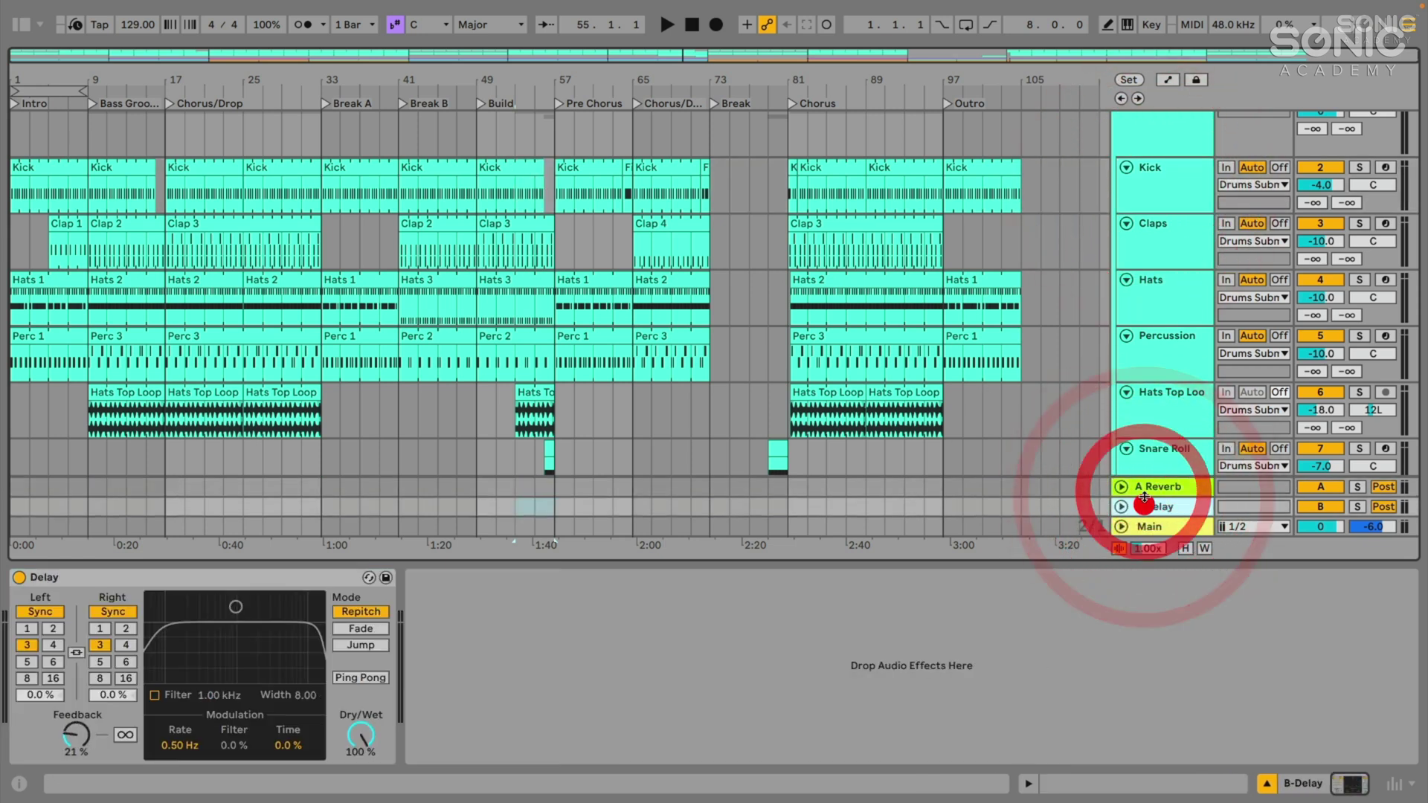
left_click(1144, 489)
left_click(1146, 508)
left_click(1145, 488)
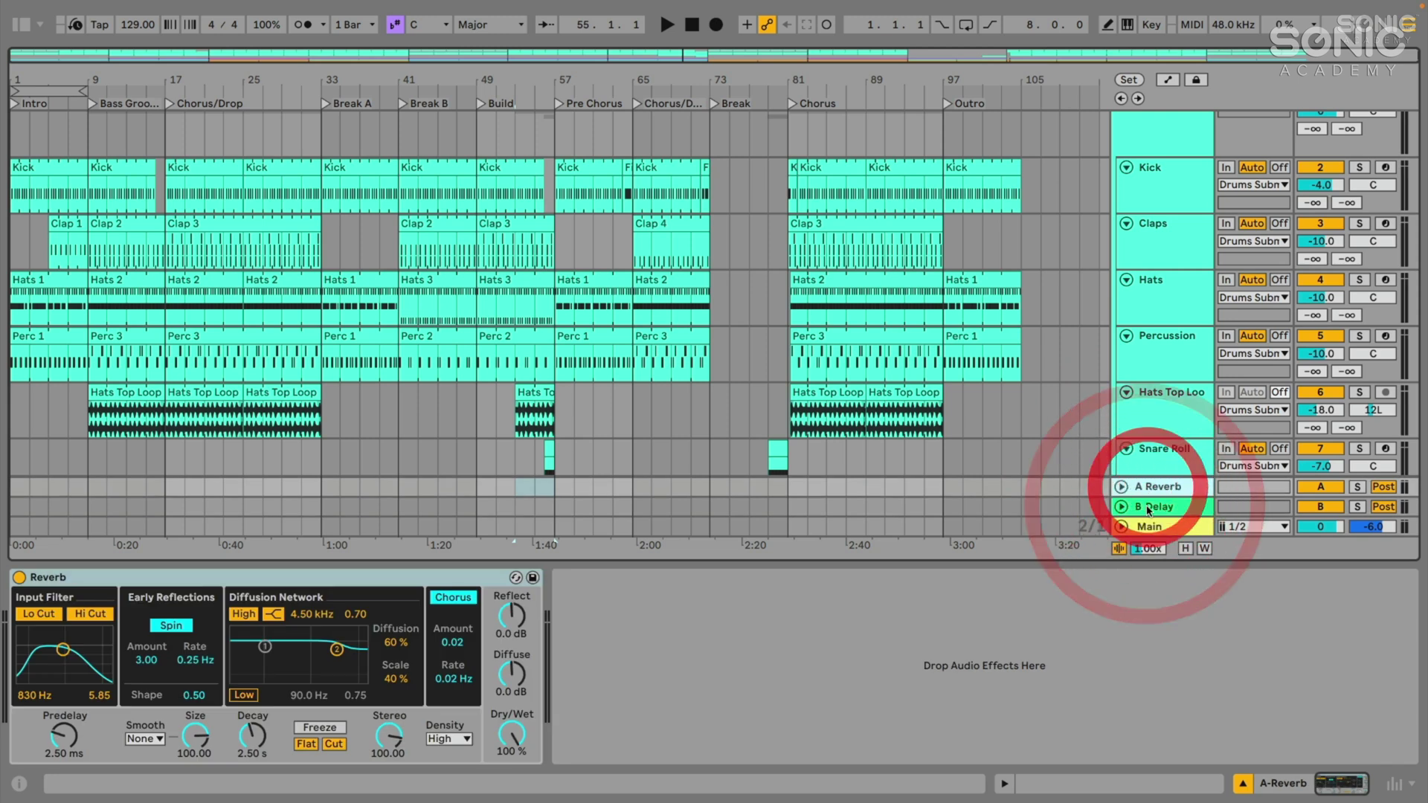
left_click(1146, 508)
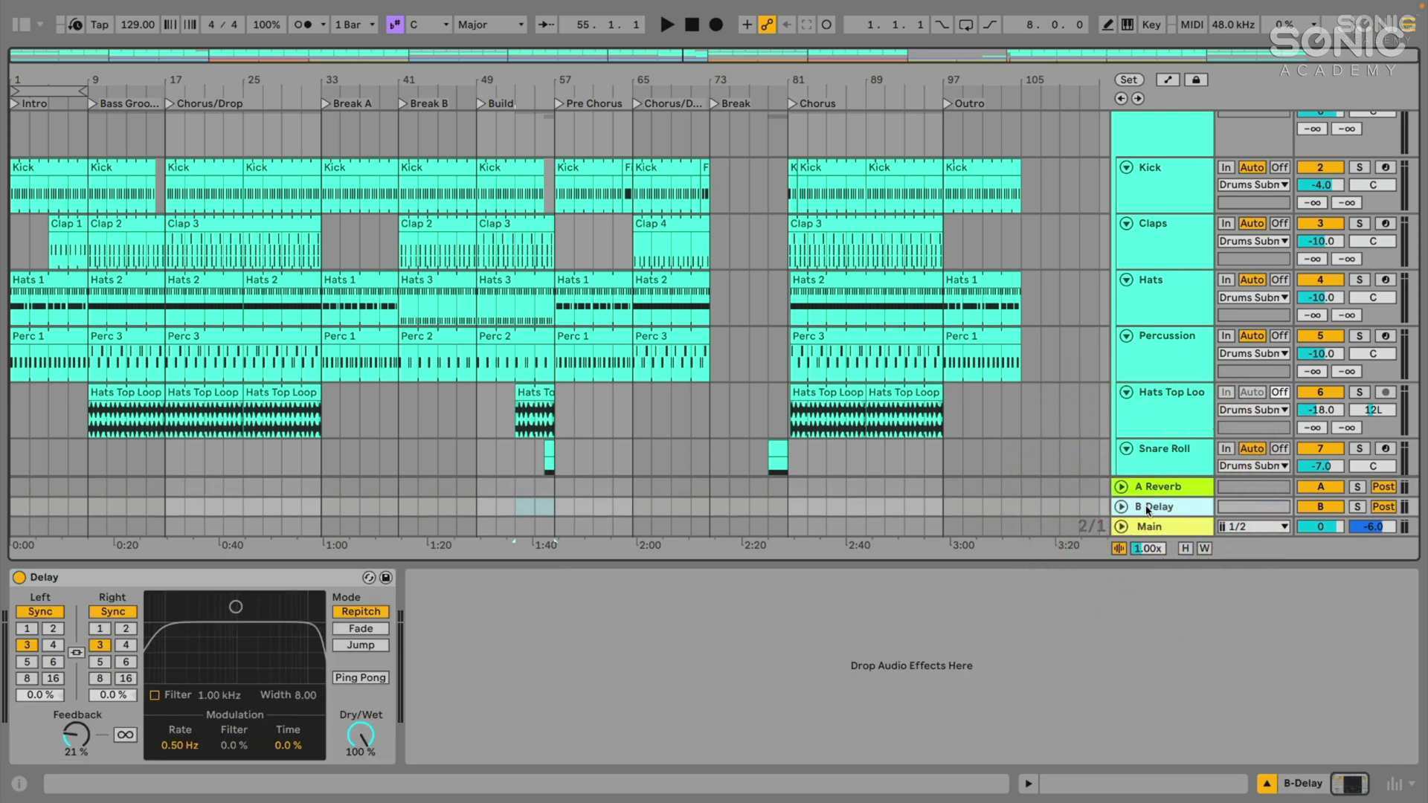
Insert a new C Return track below B Delay, then delete it
right_click(1154, 512)
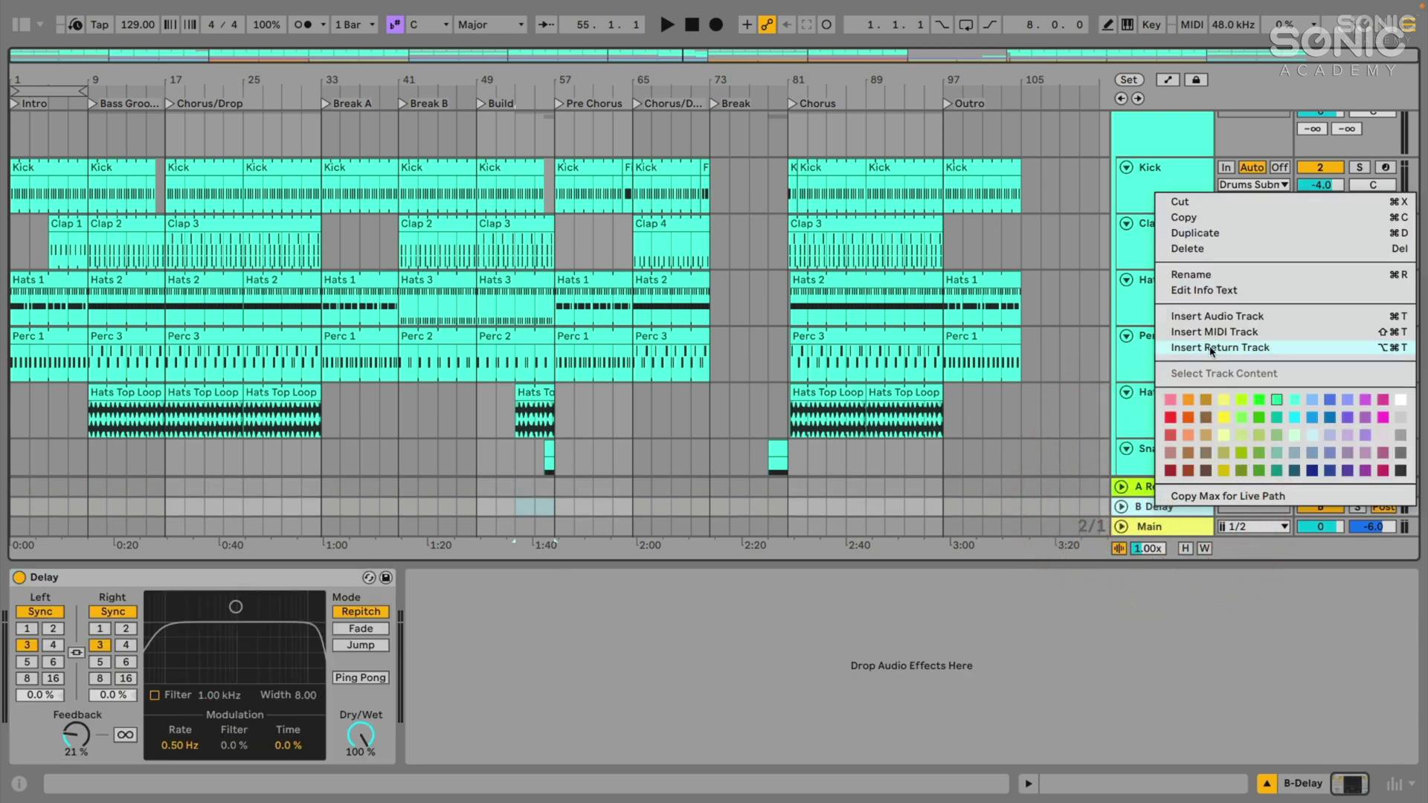
left_click(1398, 354)
left_click(1170, 508)
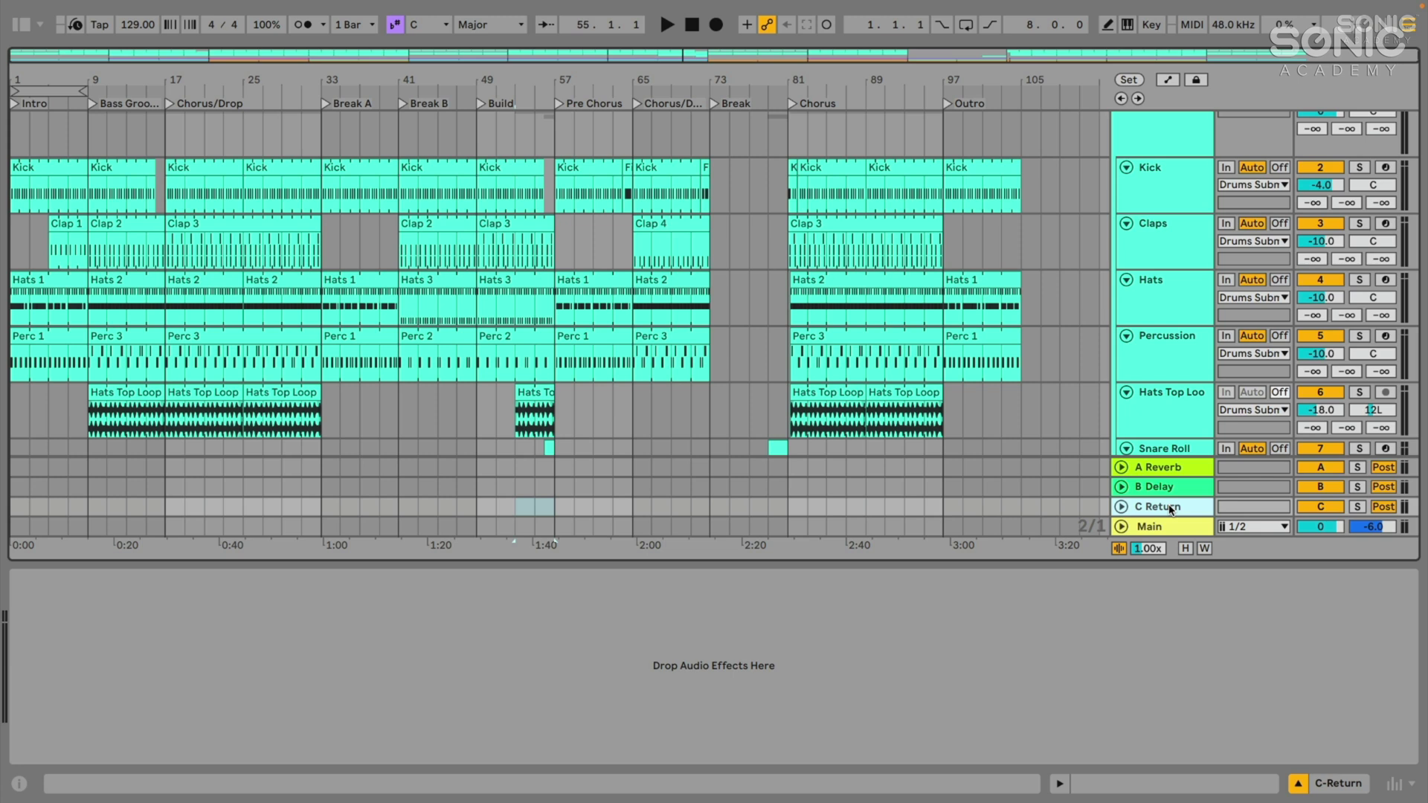
key("Delete")
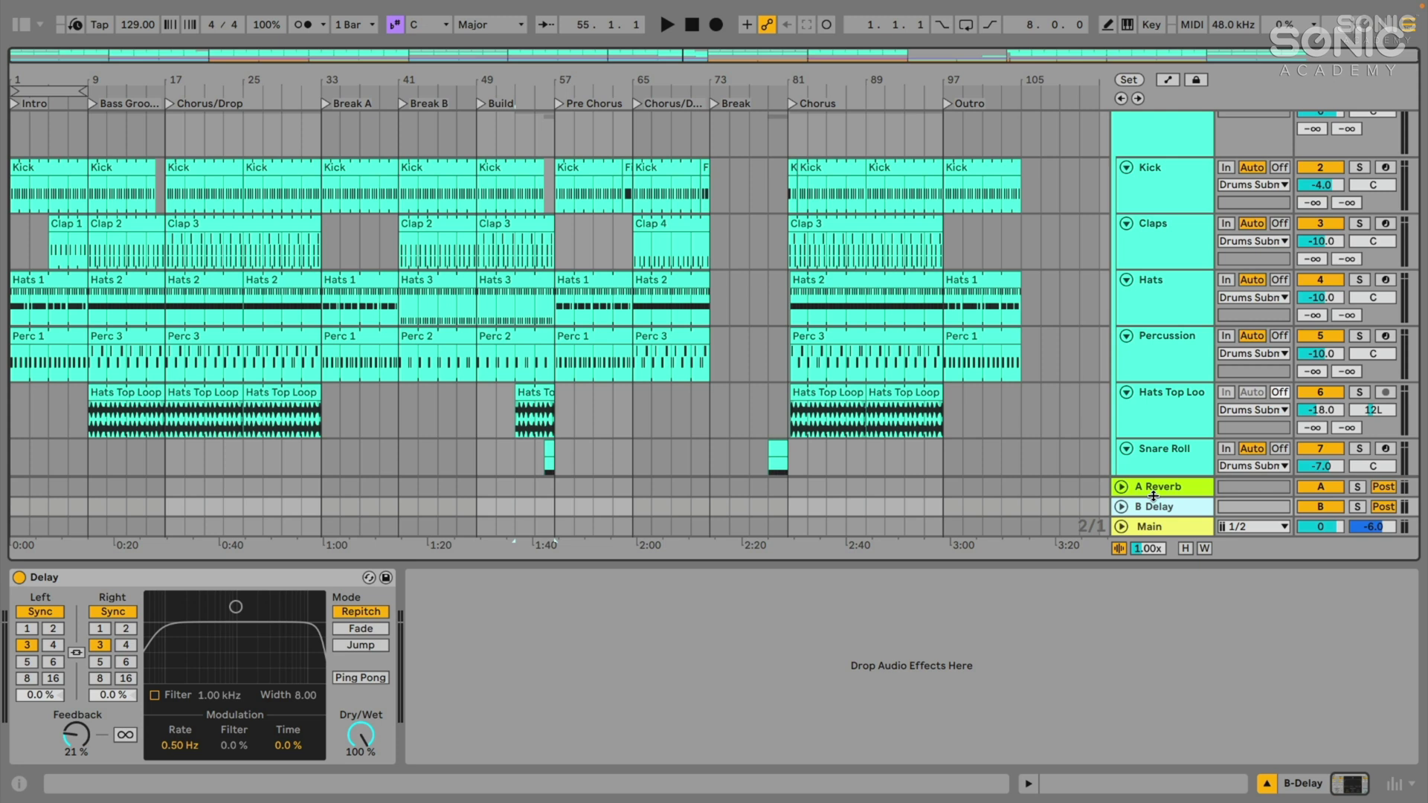
Delete the Reverb device from return A and reopen the Browser with the groove pool closed
left_click(1157, 493)
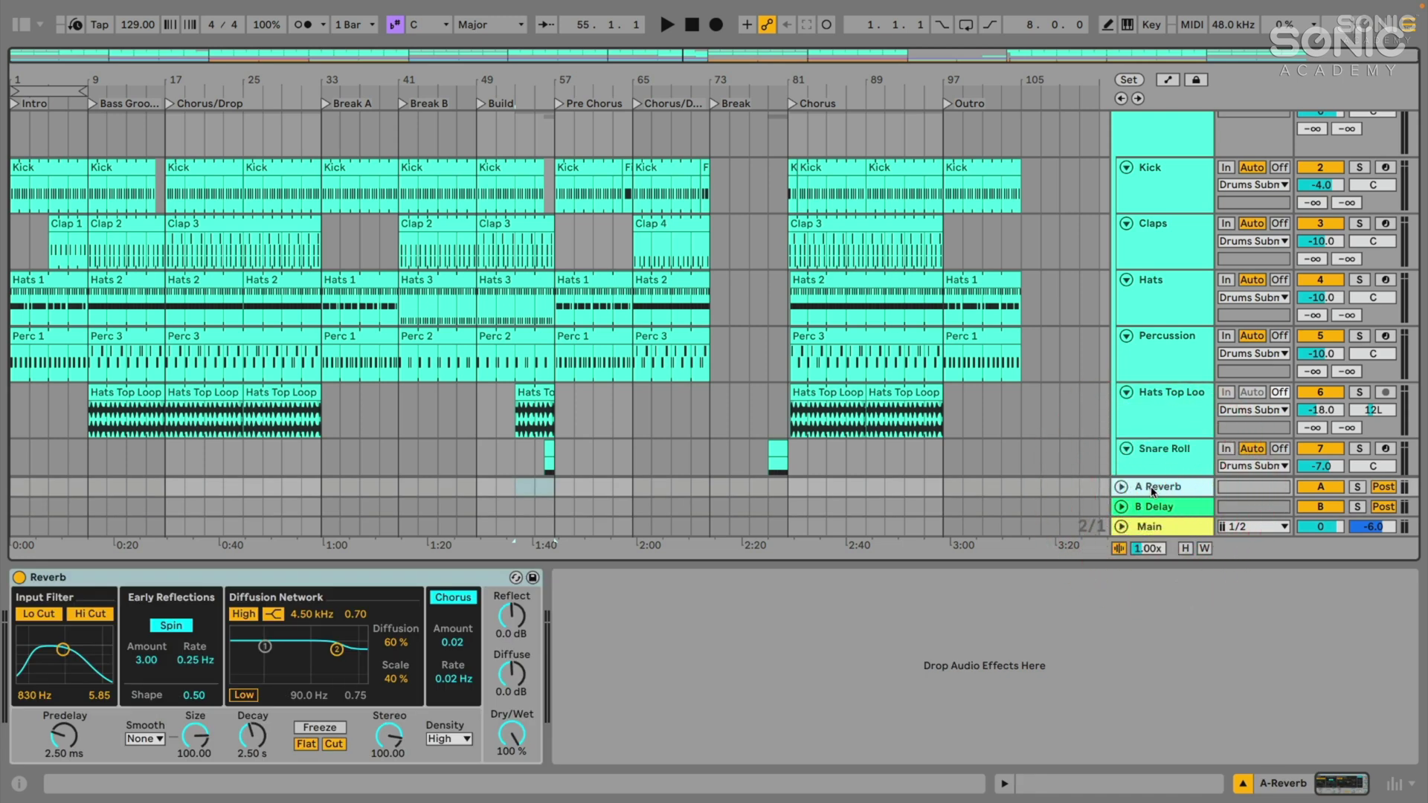
left_click(286, 572)
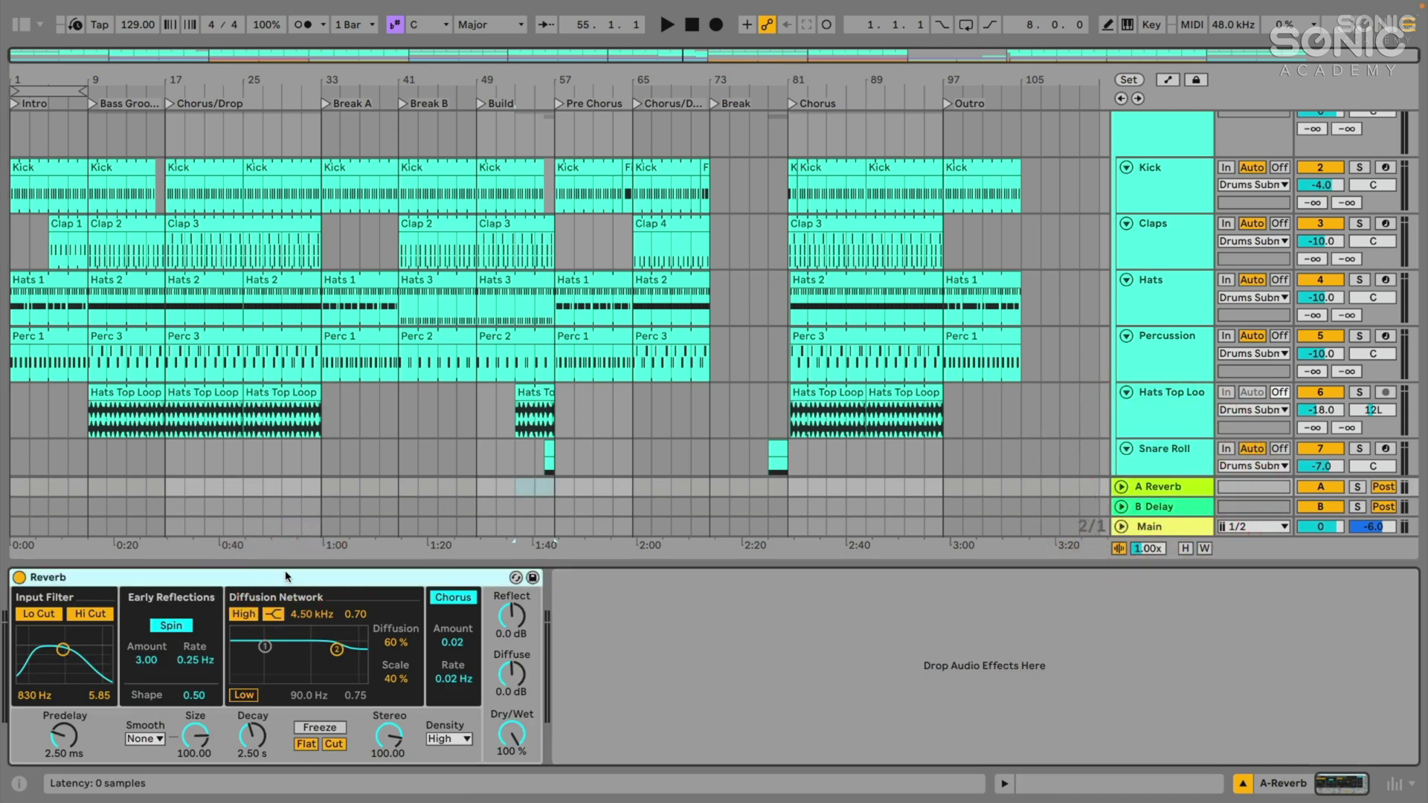
key("Delete")
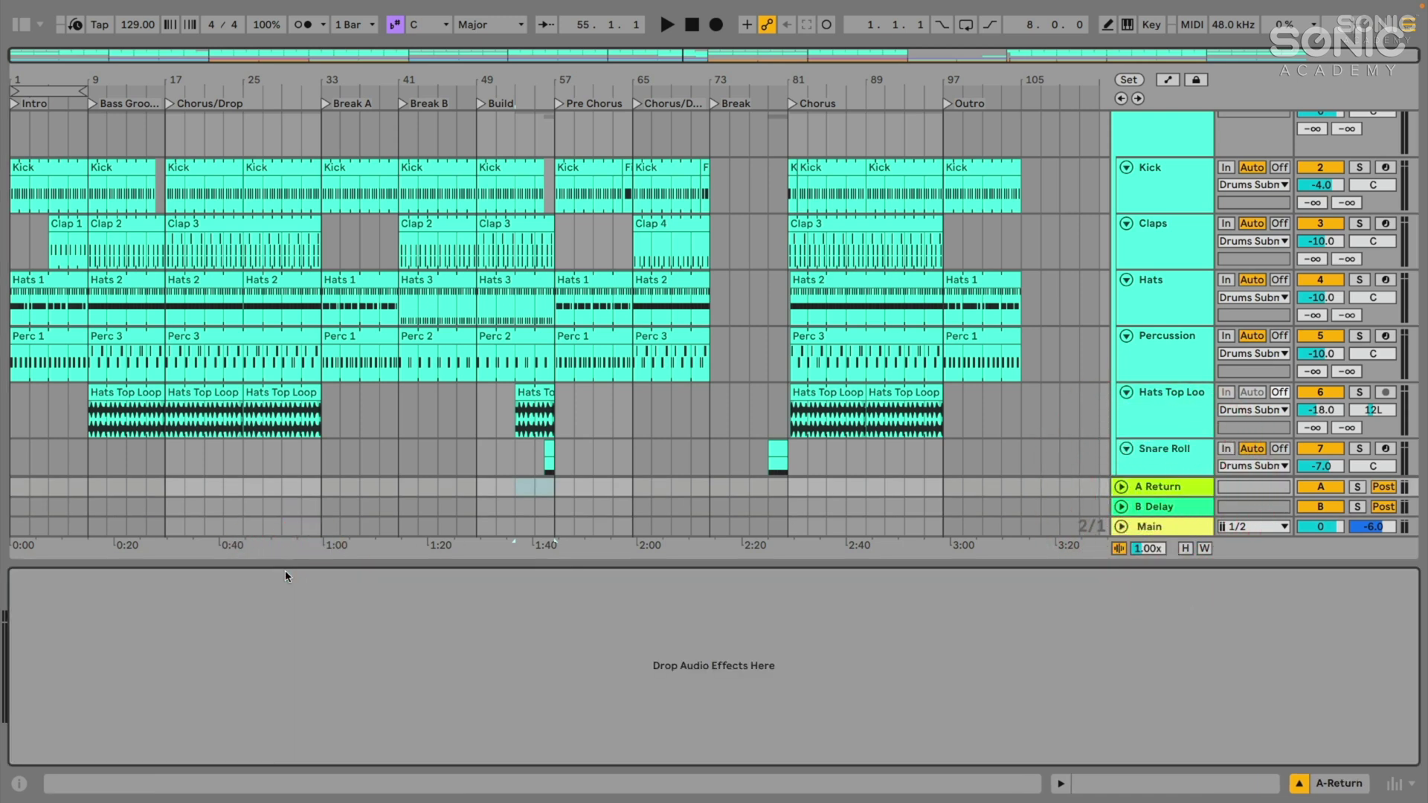
left_click(23, 27)
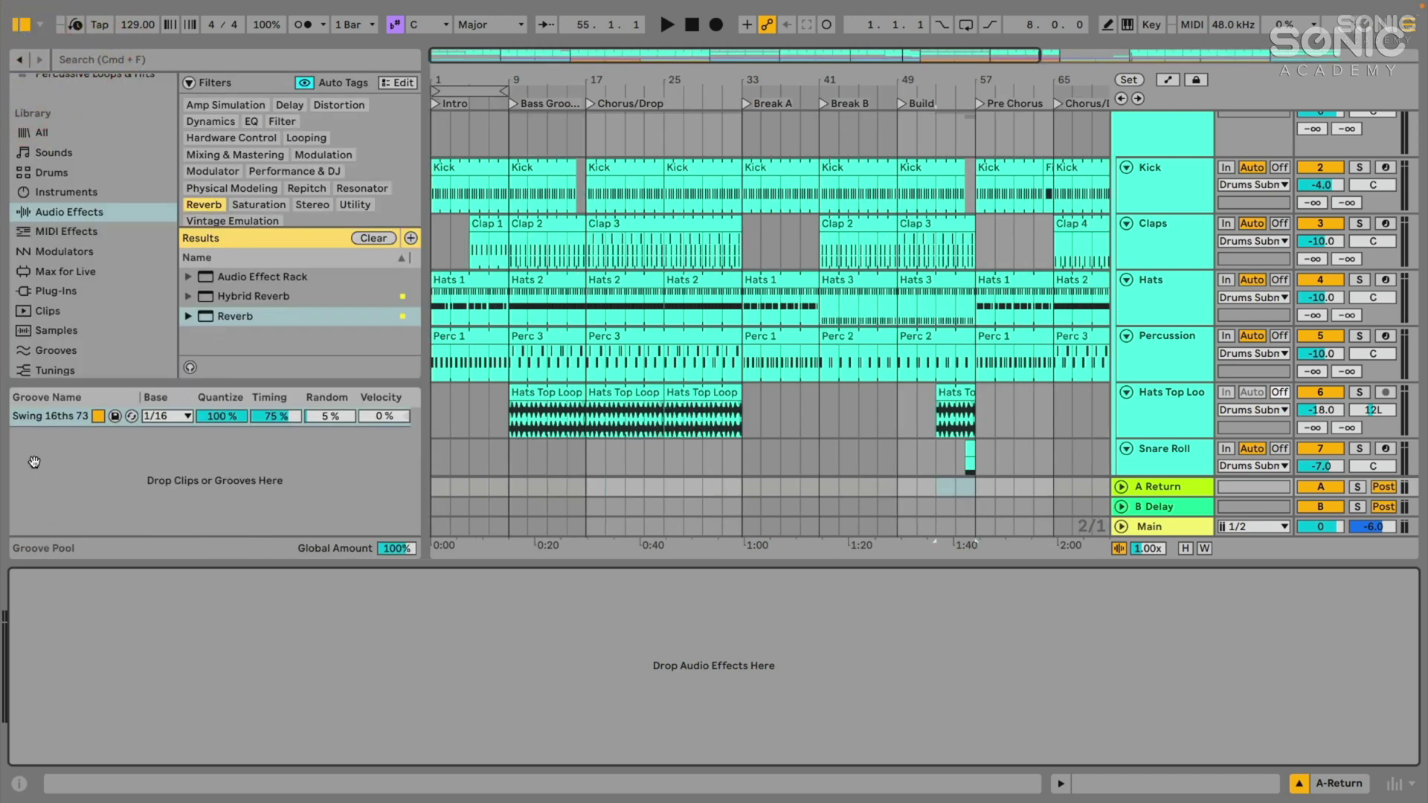
key("super+alt+g")
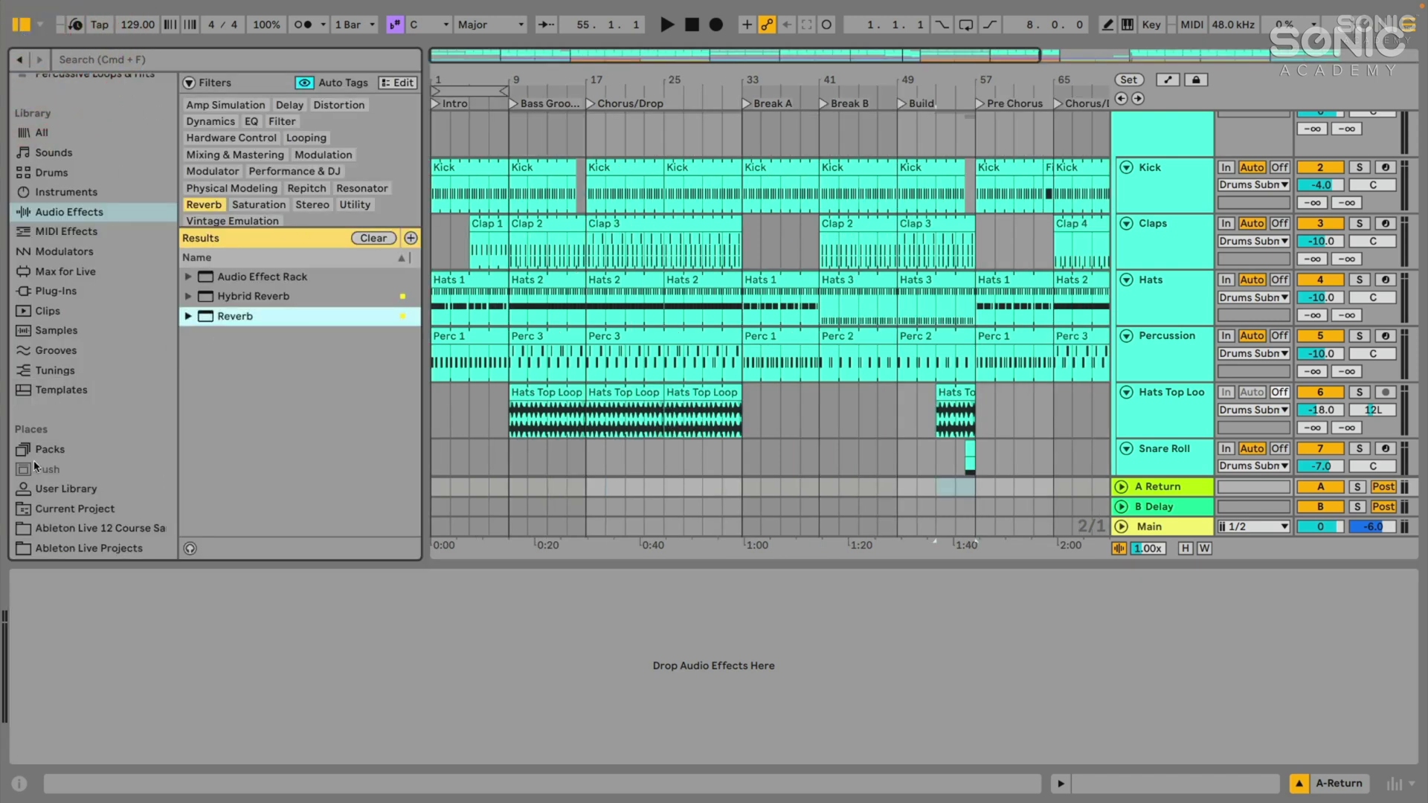
Drop the Bright Room reverb preset onto return A and hide the Browser
left_click(221, 318)
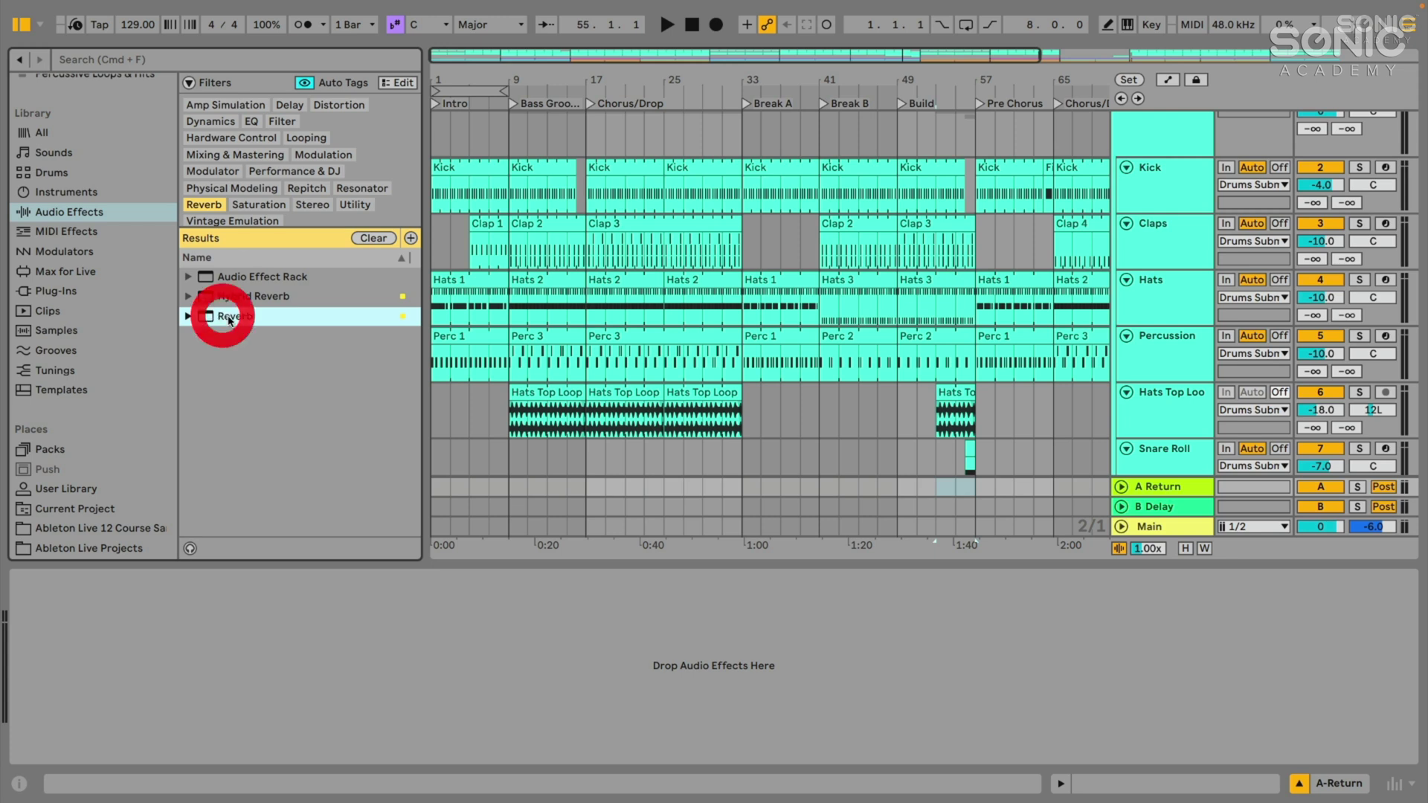
left_click(189, 319)
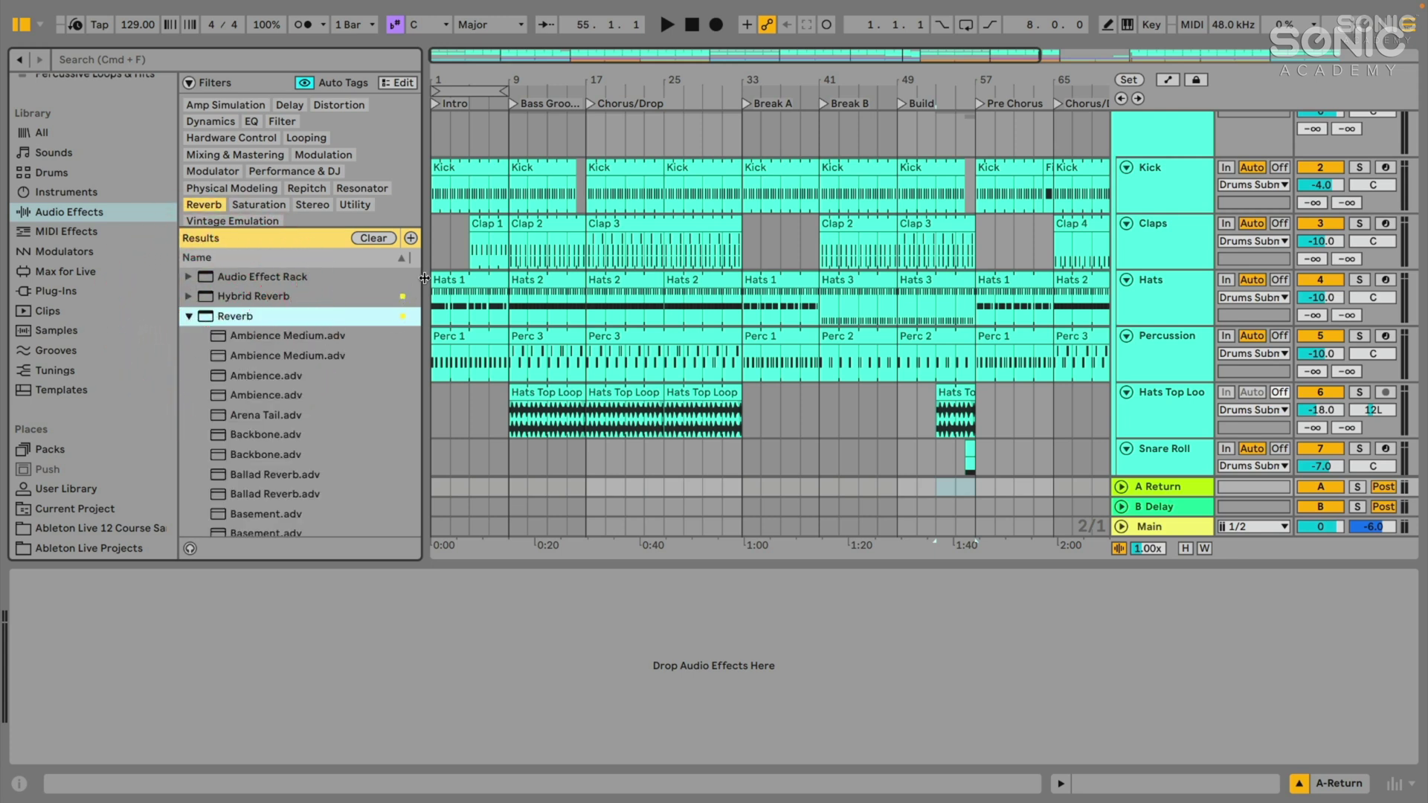
left_click_drag(424, 278, 445, 280)
scroll(332, 378, "down", 3)
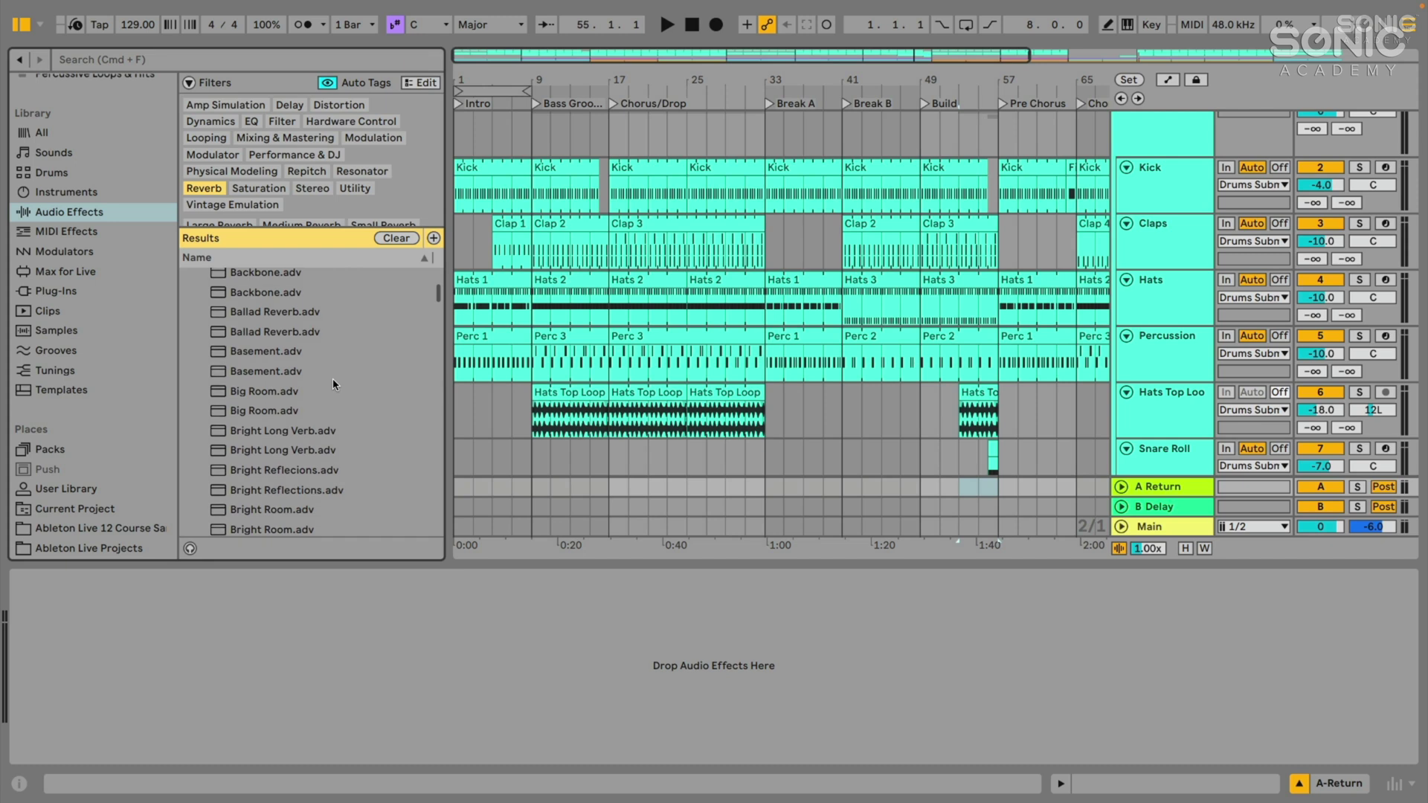
scroll(332, 380, "down", 3)
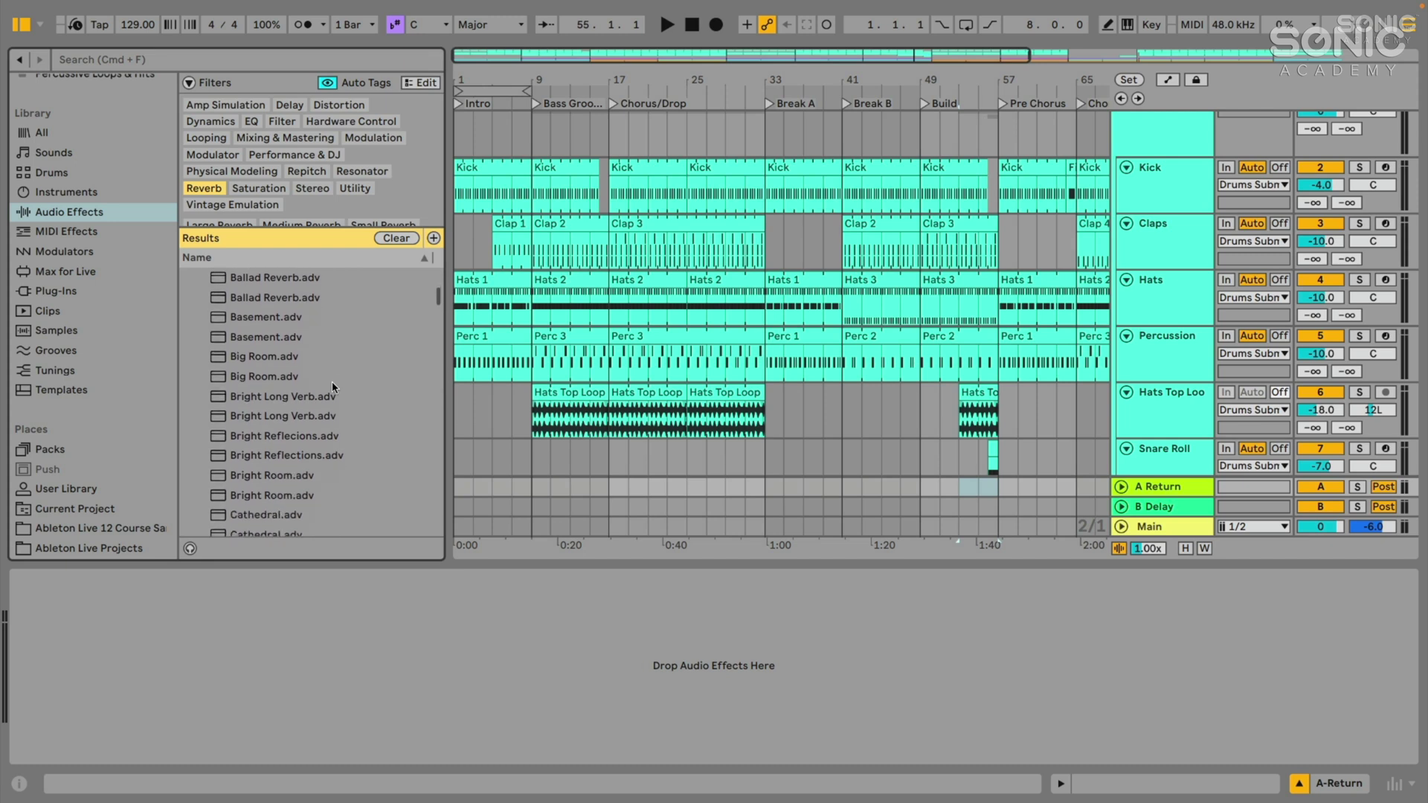
scroll(331, 383, "down", 1)
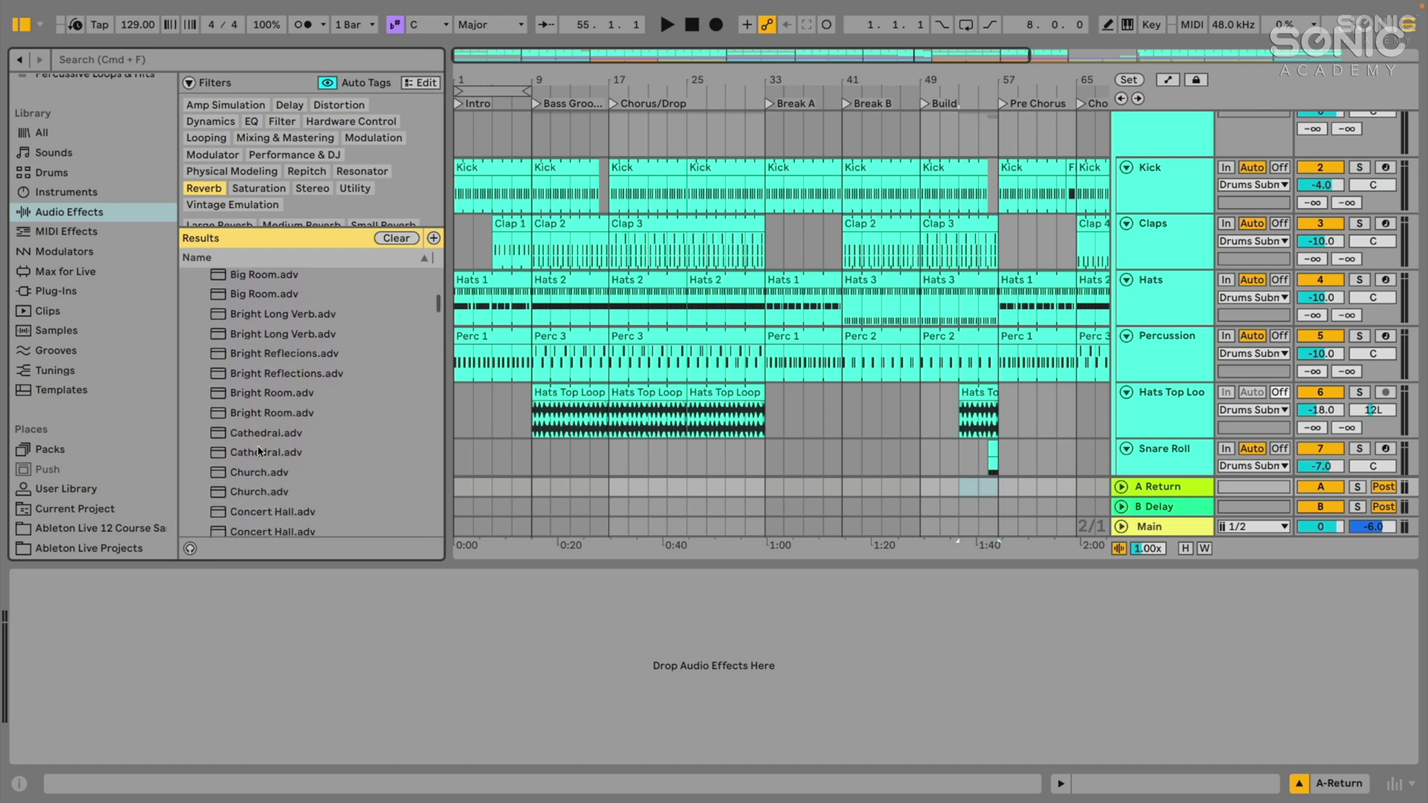
left_click(270, 403)
left_click_drag(270, 402, 1149, 494)
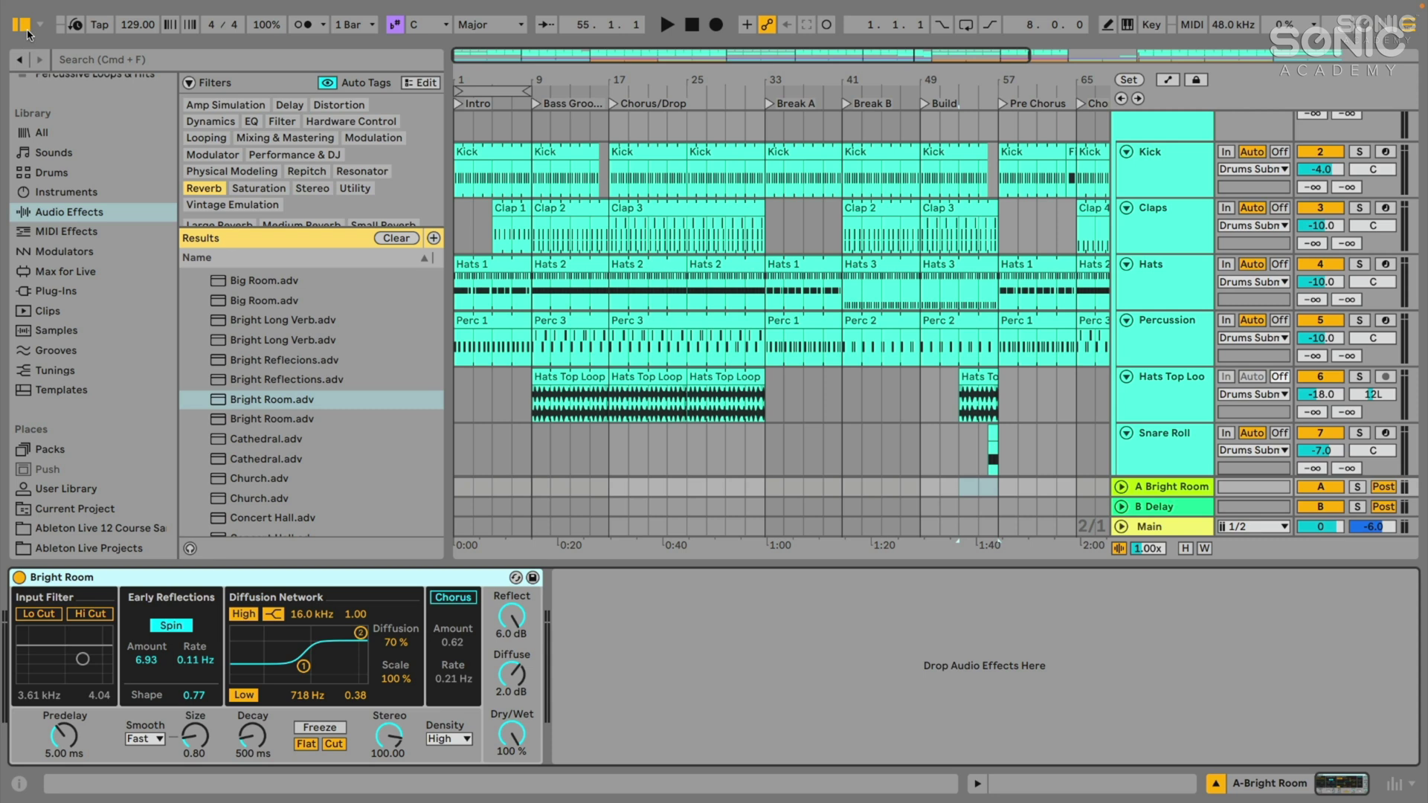
left_click(22, 26)
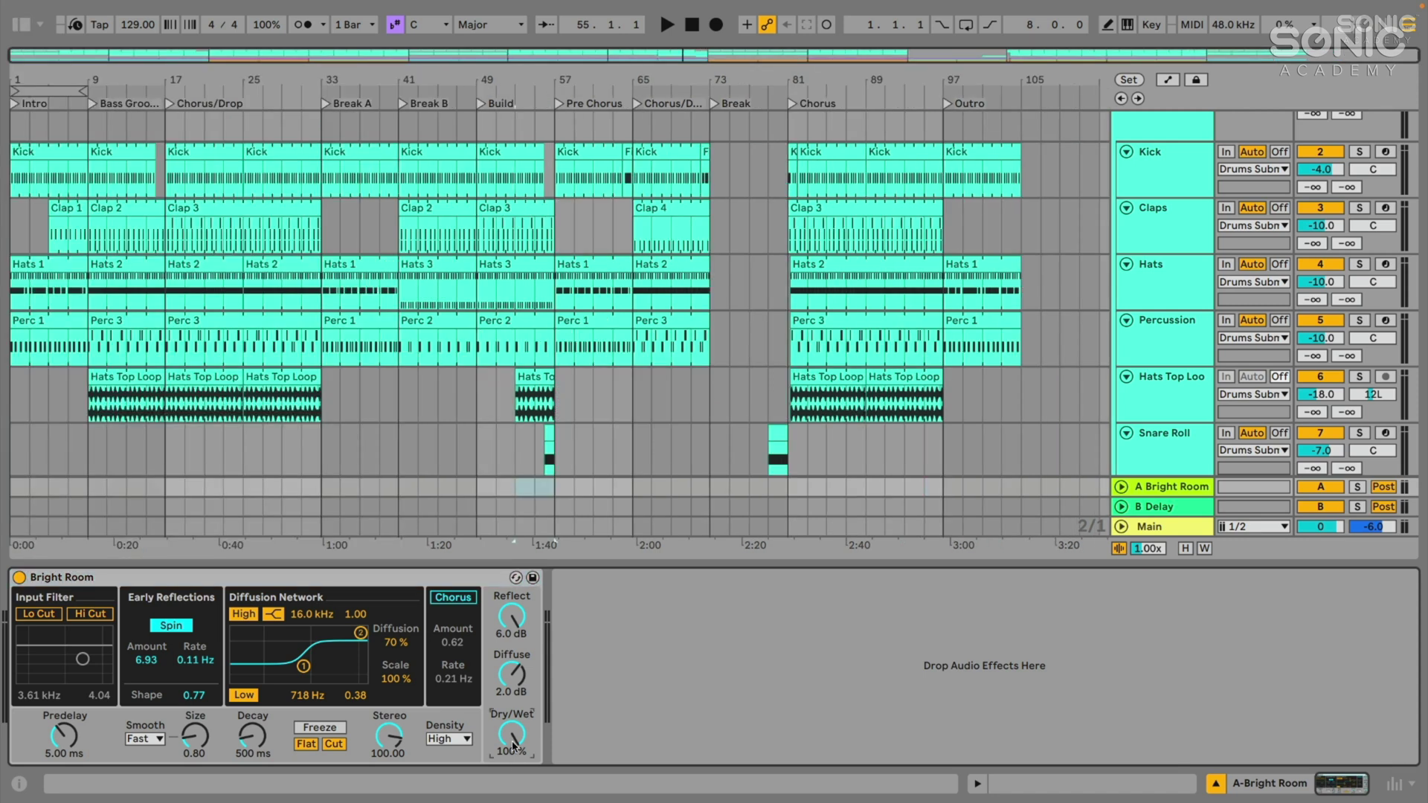
Inspect the Bright Room reverb, then view the Claps, Hats and Percussion instruments
left_click(1153, 488)
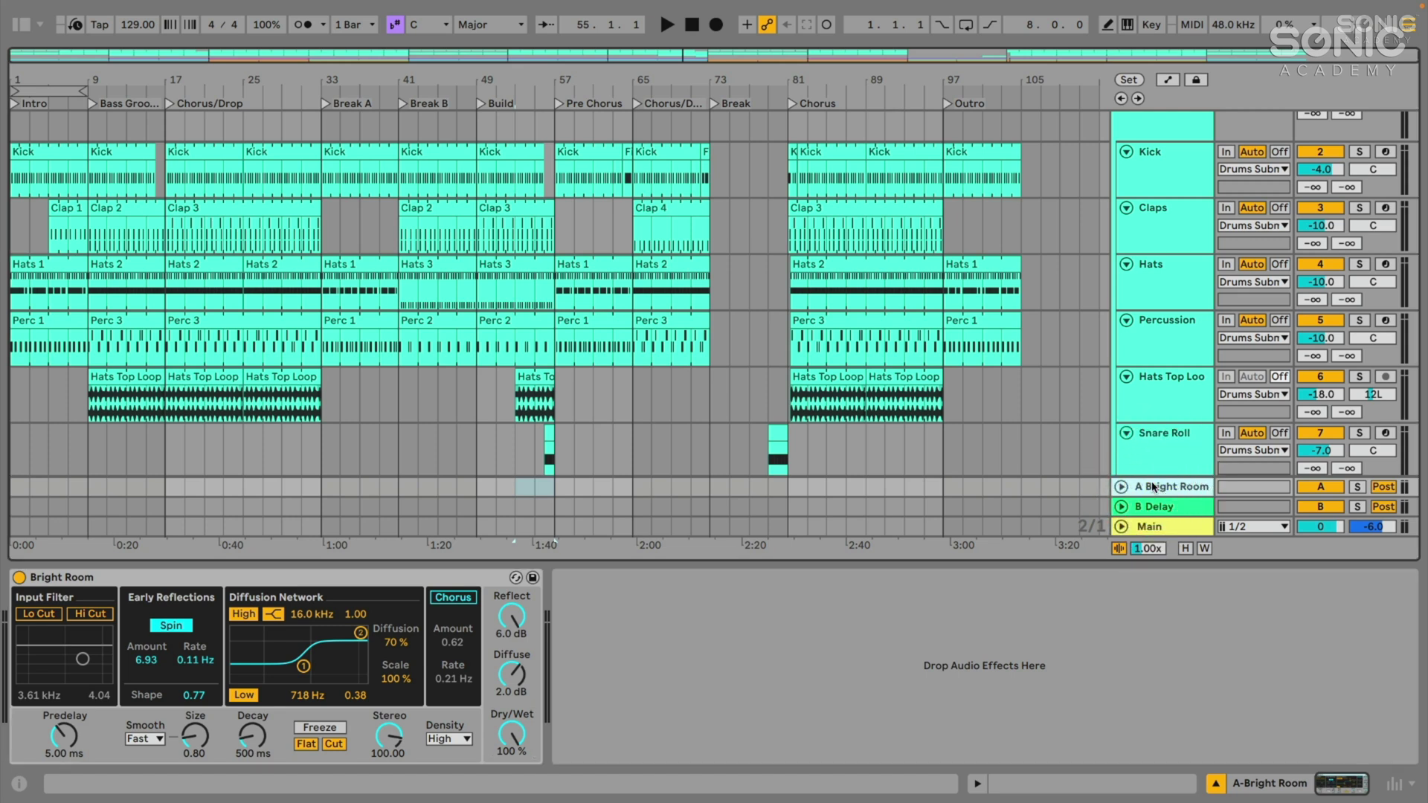
left_click(512, 735)
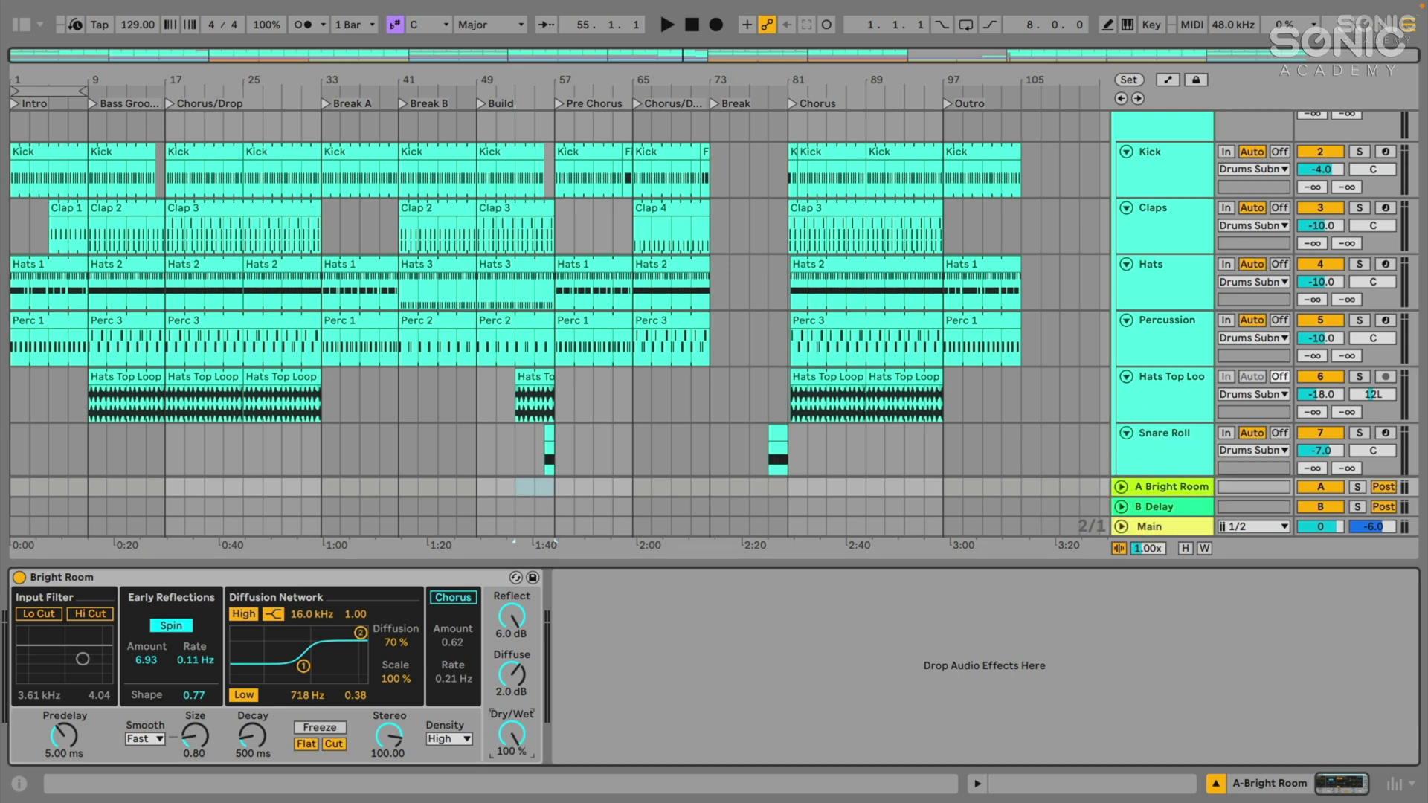
scroll(1250, 316, "up", 1)
left_click(1182, 270)
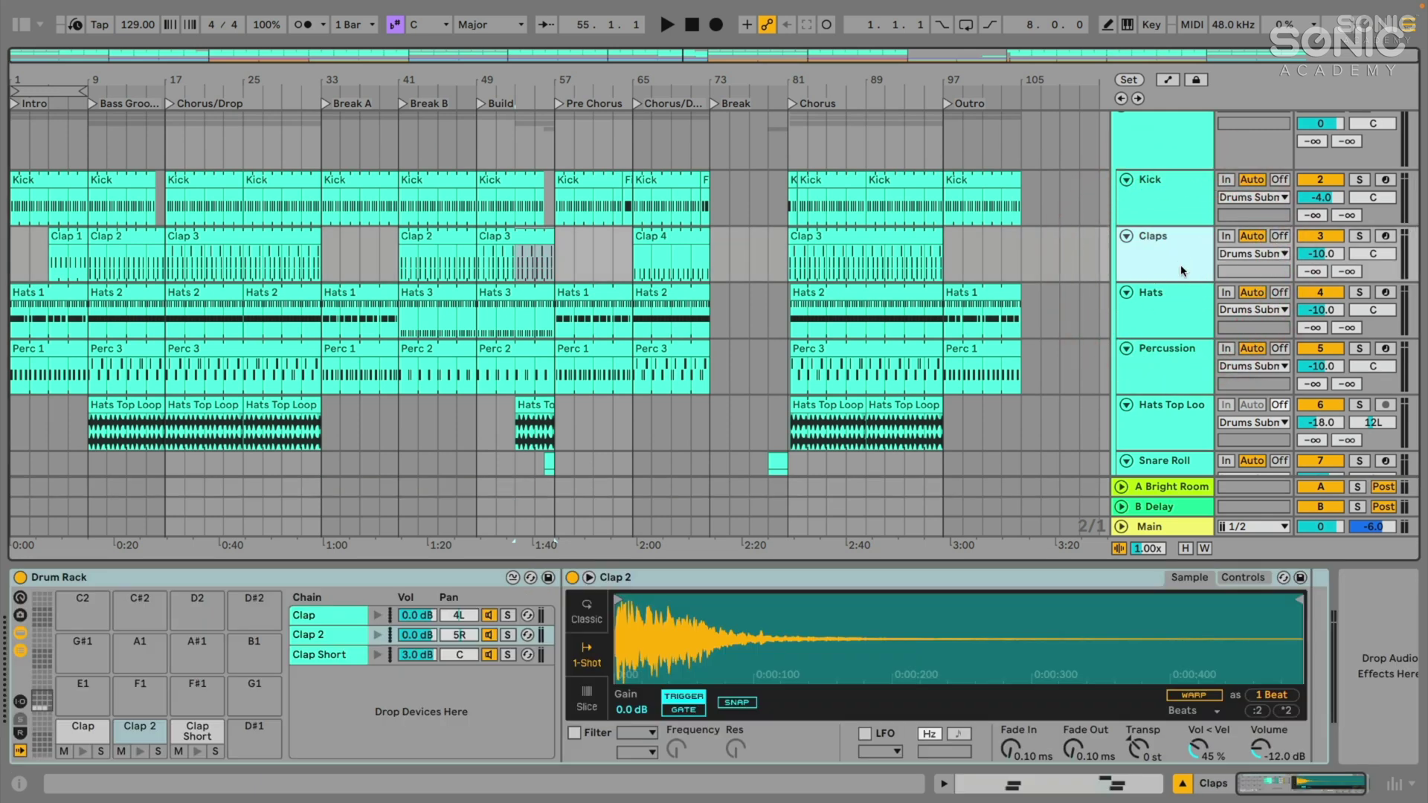
left_click(1163, 296)
left_click(1163, 354)
left_click(1158, 261)
Lower the Bright Room reverb's dry/wet mix slightly
left_click(1170, 487)
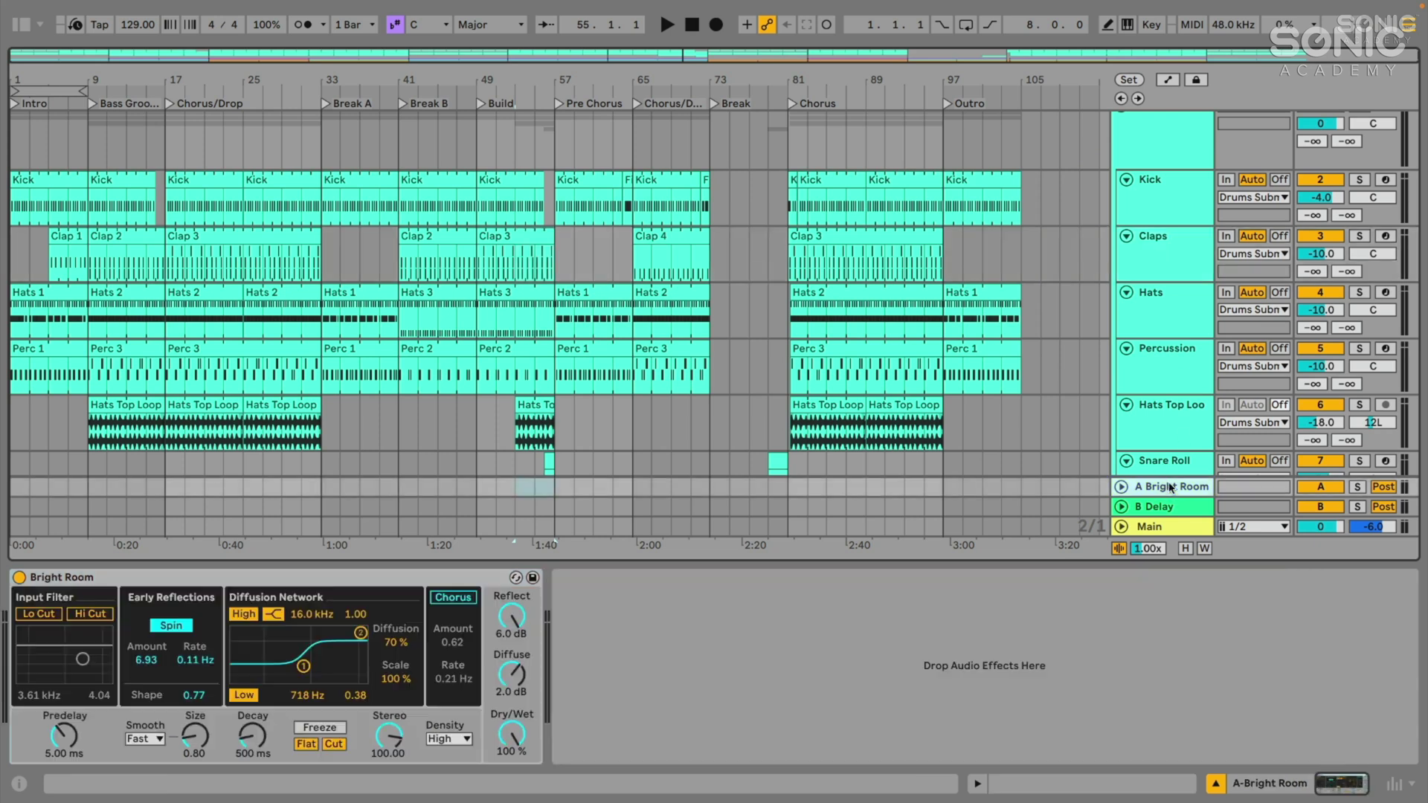
left_click(360, 586)
left_click_drag(511, 735, 511, 745)
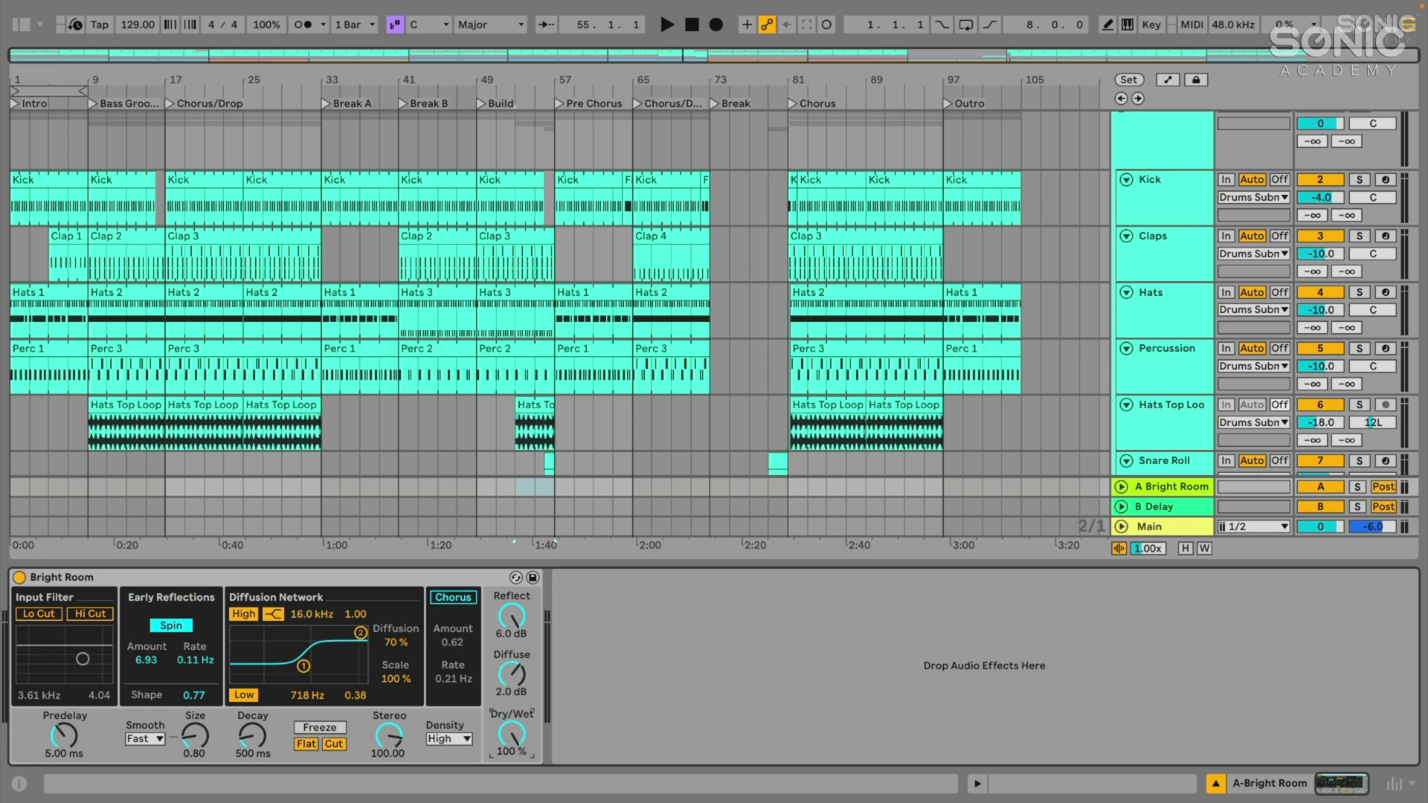
Play the arrangement and loop the chorus section, bars 17–33
key("space")
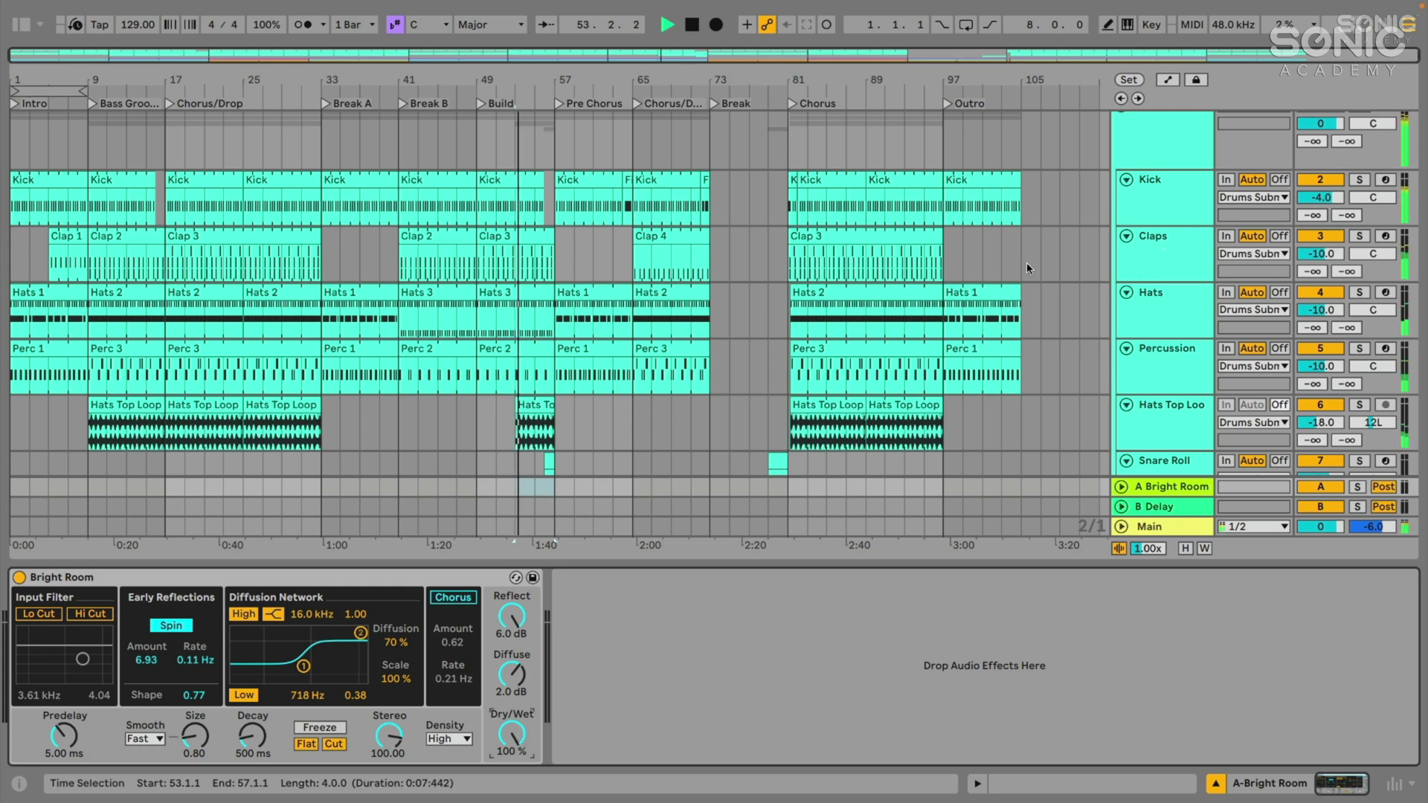
left_click(159, 211)
left_click_drag(167, 212, 321, 215)
key("ctrl+l")
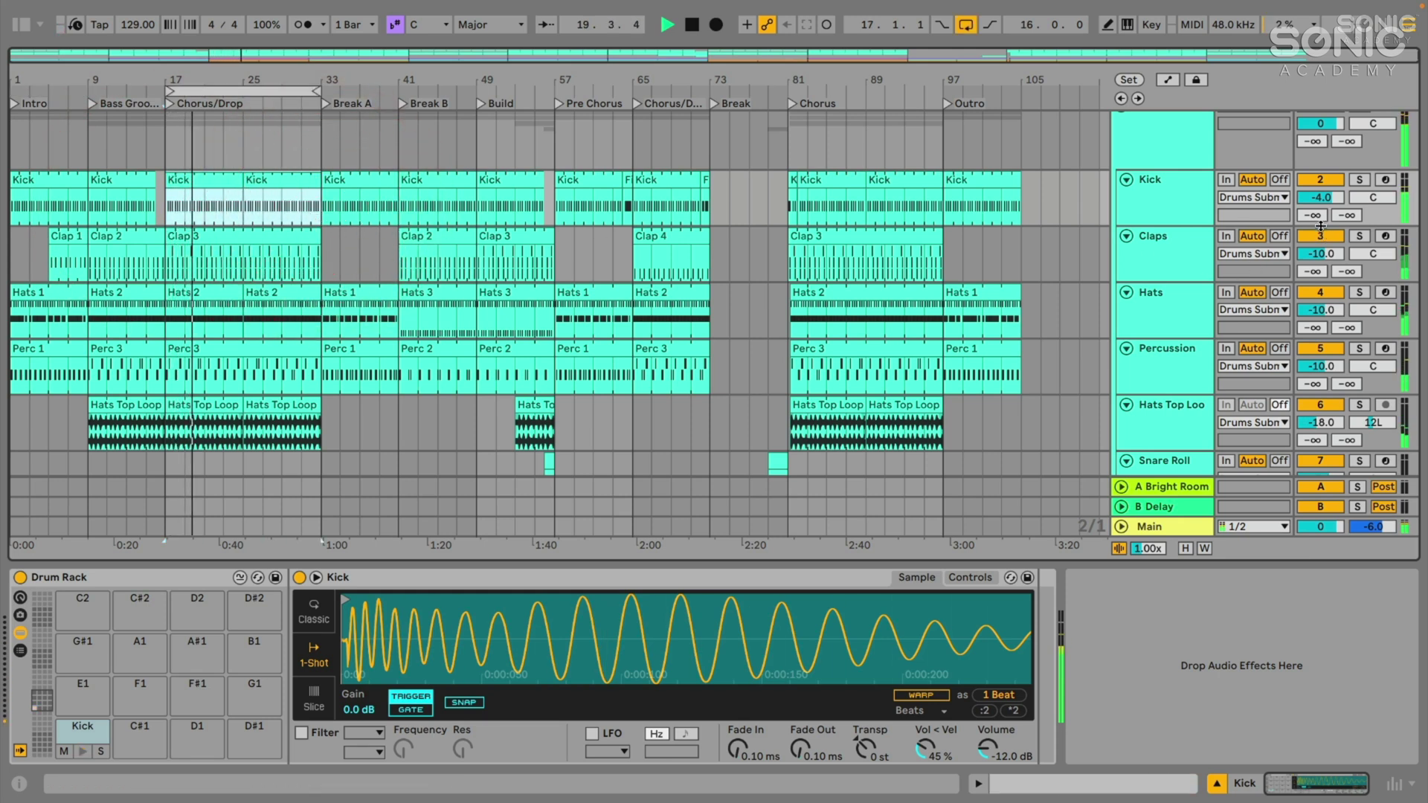
Raise the Claps track's Send A to A Bright Room to 0 dB, then lower it to -8 dB
left_click(1177, 254)
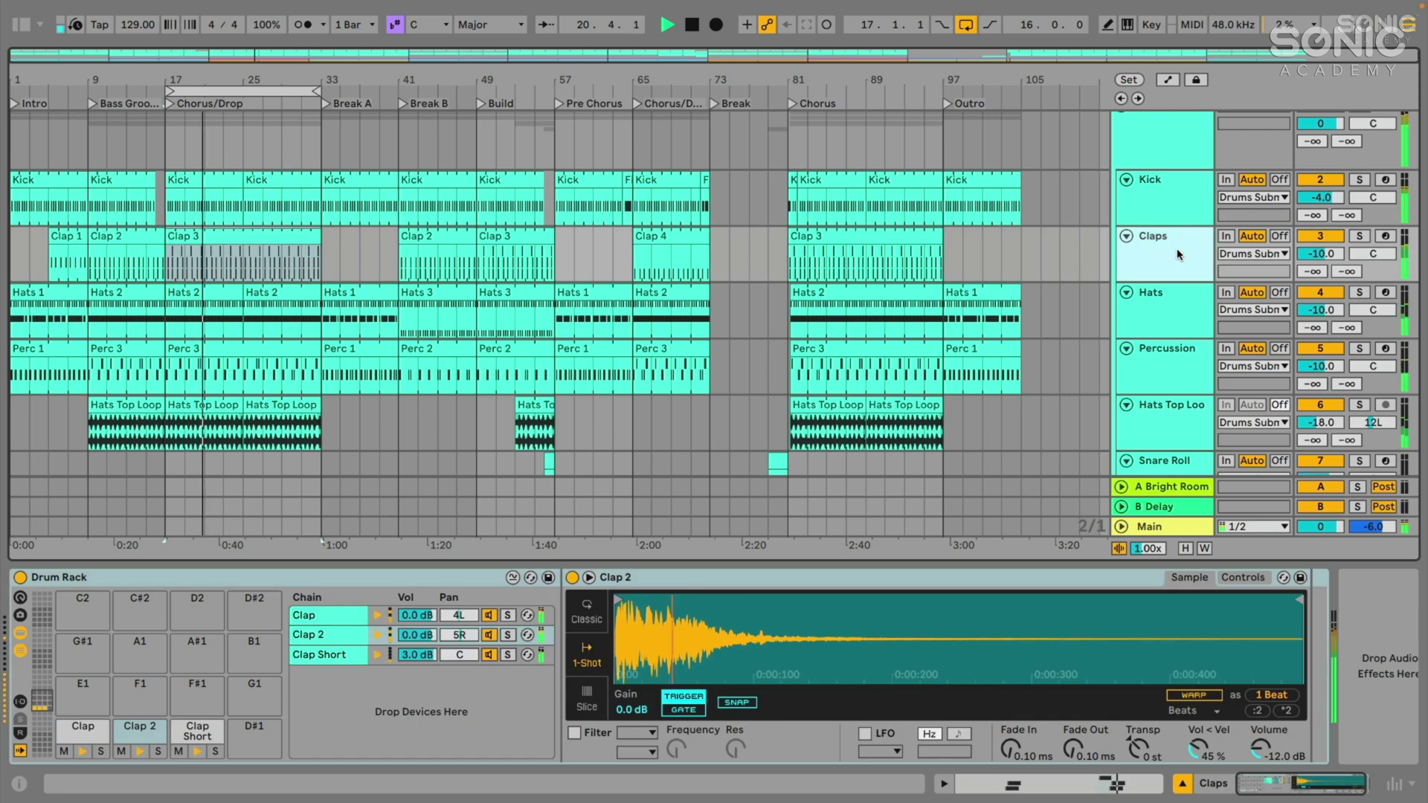
scroll(1182, 253, "down", 1)
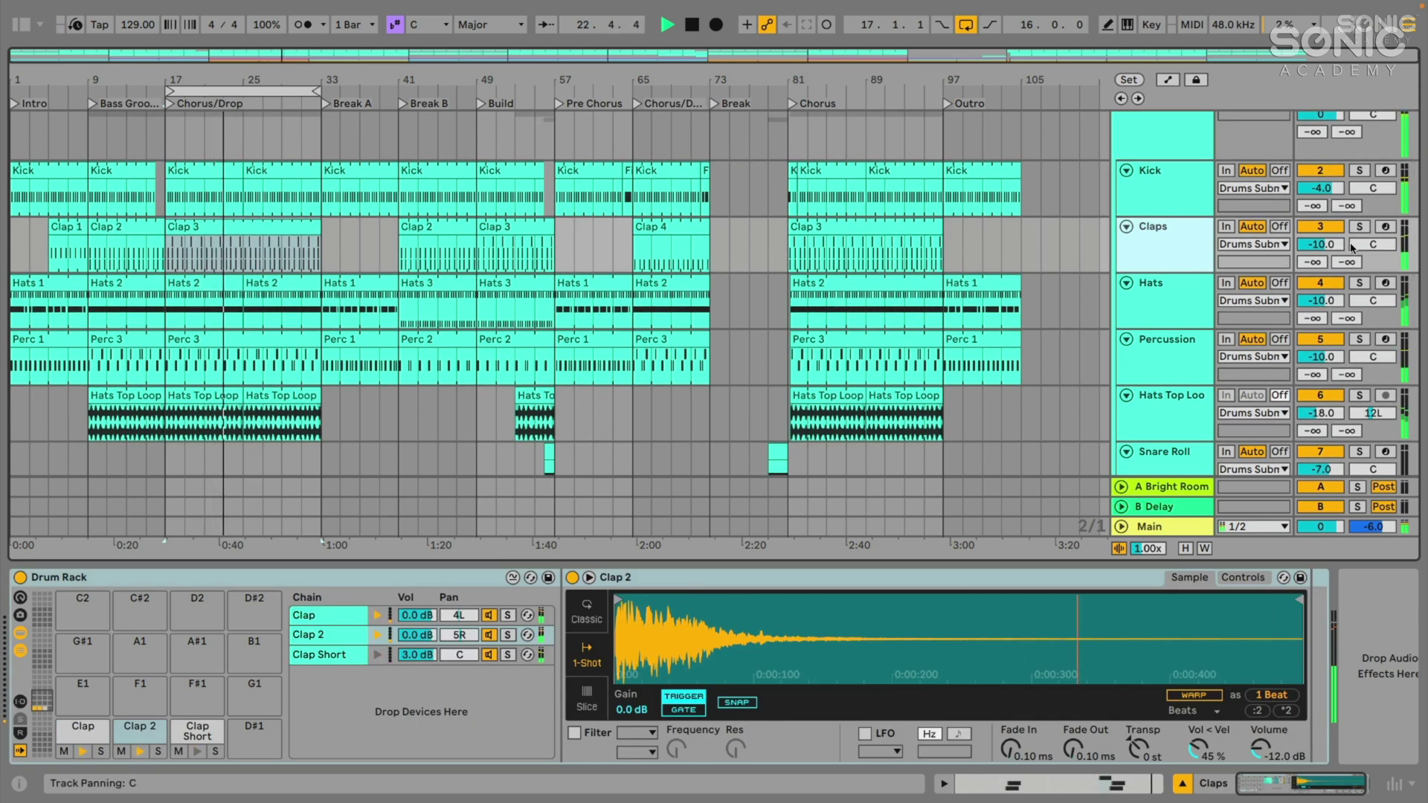
left_click_drag(1311, 264, 1315, 250)
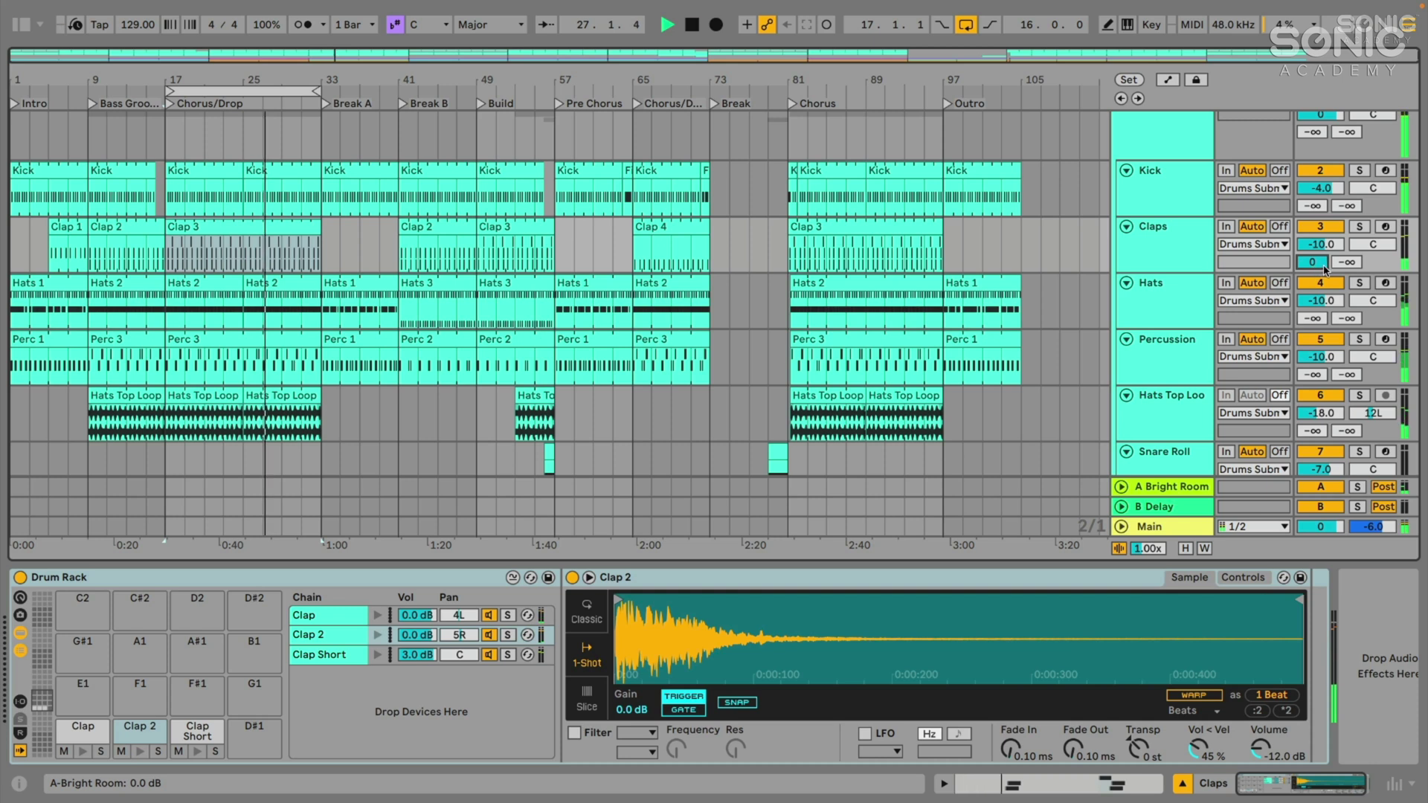
left_click_drag(1313, 270, 1313, 286)
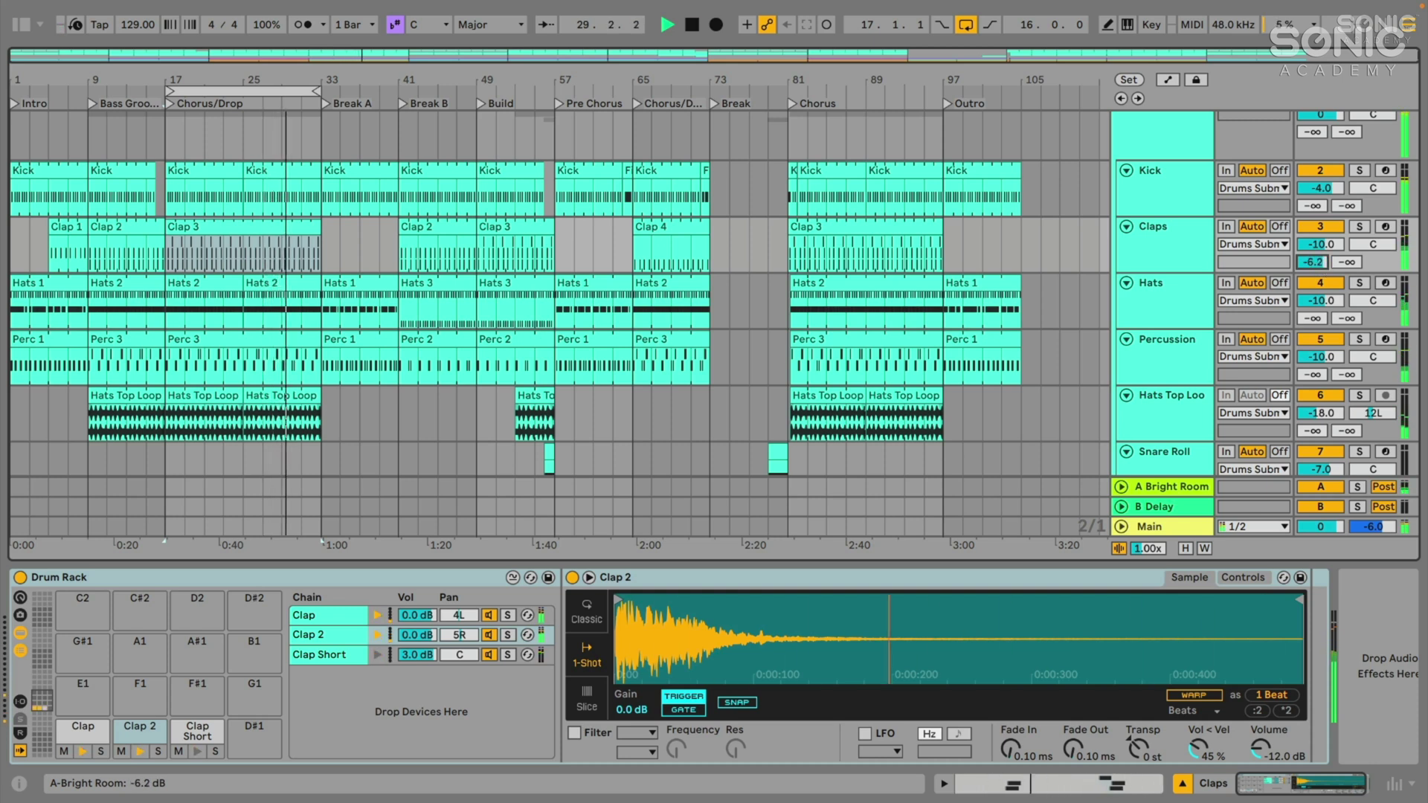
left_click_drag(1314, 286, 1314, 292)
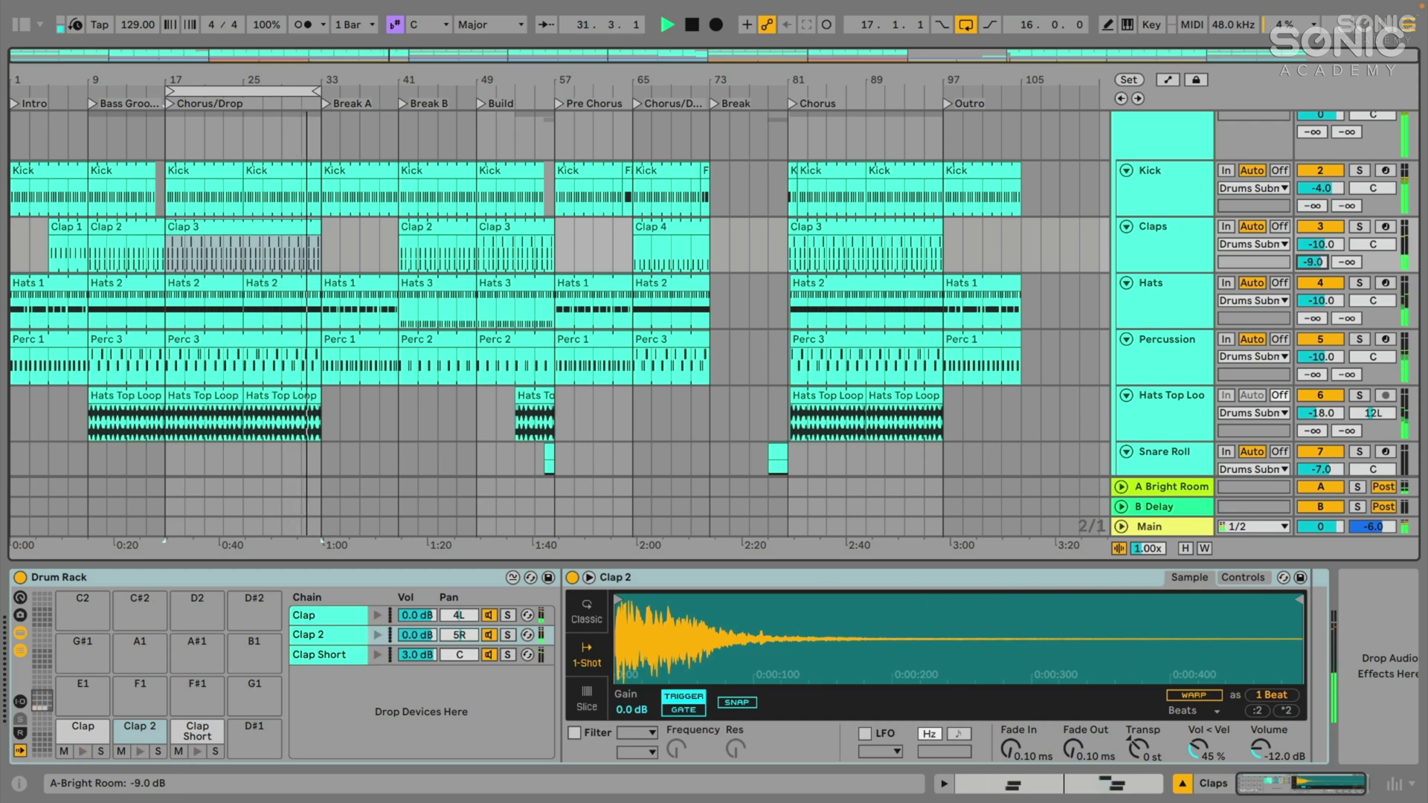
left_click(1164, 285)
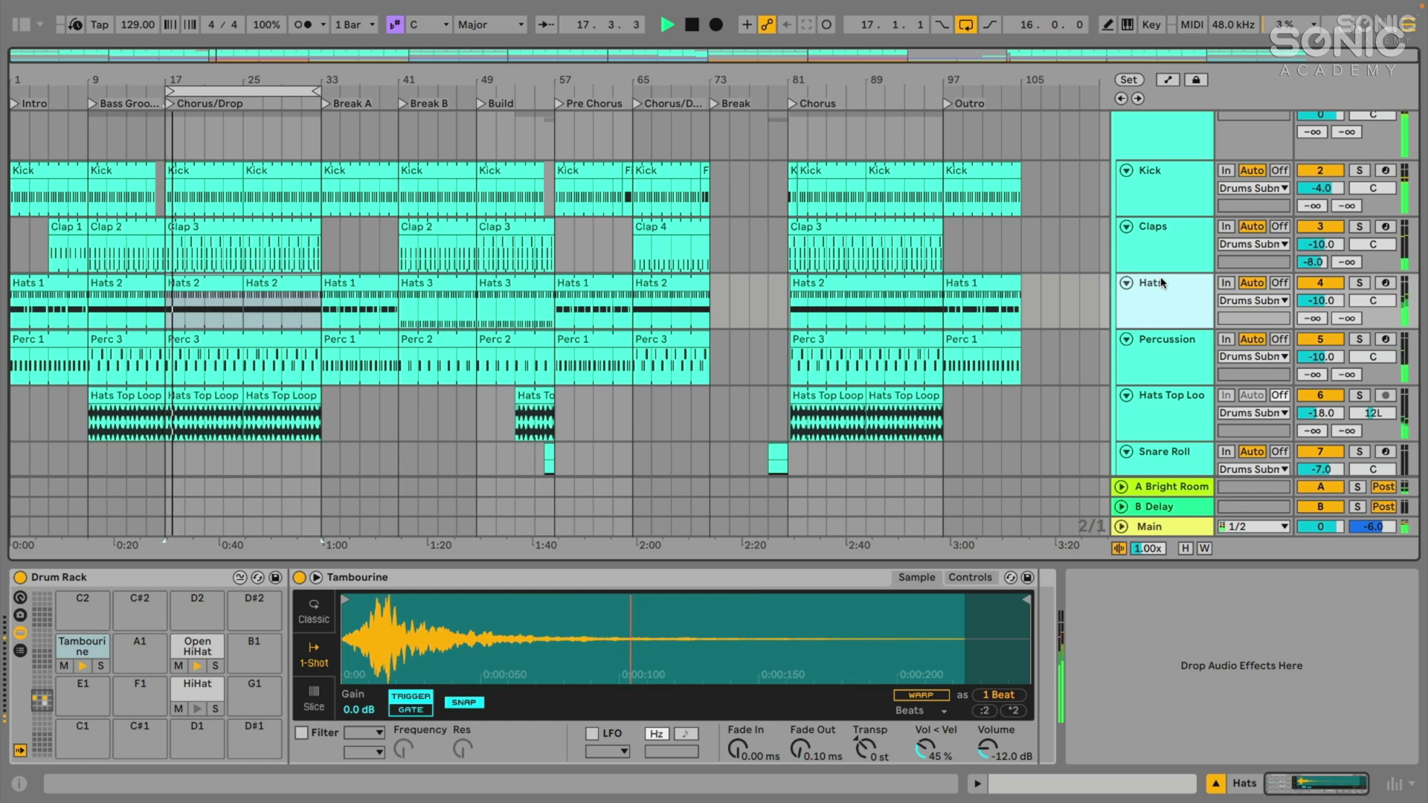
Bring the Hats track's Send A up from -∞ and settle it at -5.0 dB
mouse_move(1311, 322)
left_mouse_down()
mouse_move(1310, 298)
mouse_move(1311, 325)
left_mouse_up()
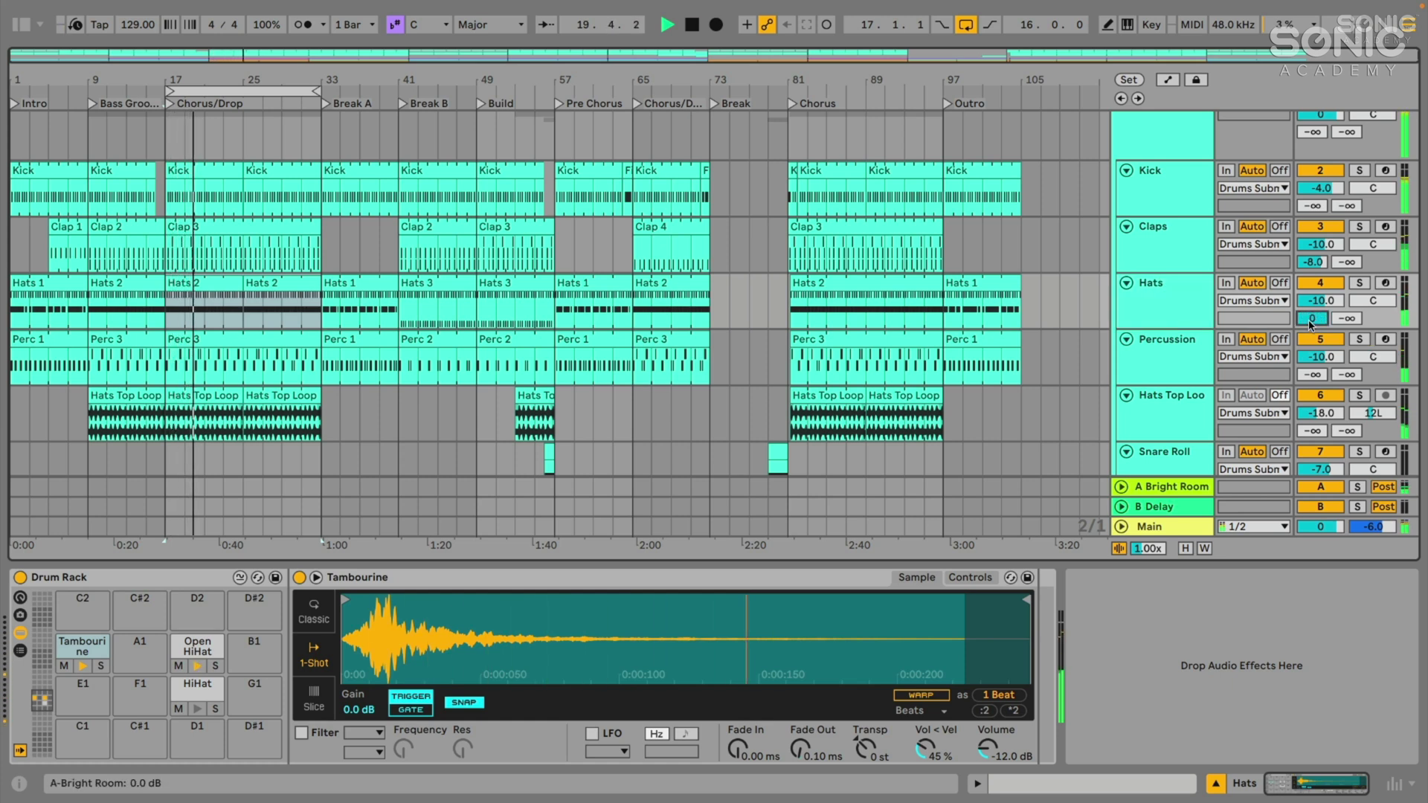
left_click_drag(1310, 319, 1311, 328)
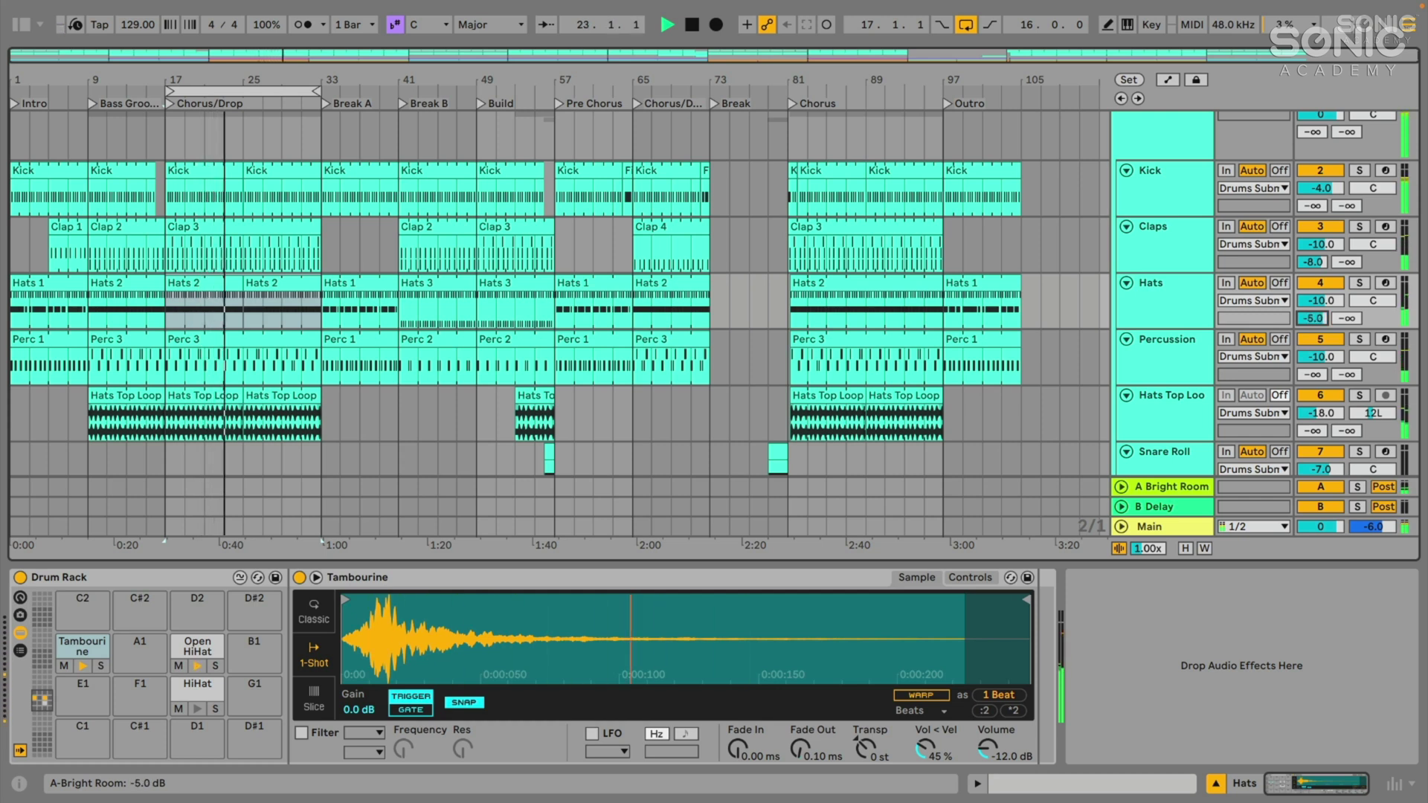
left_click(1181, 361)
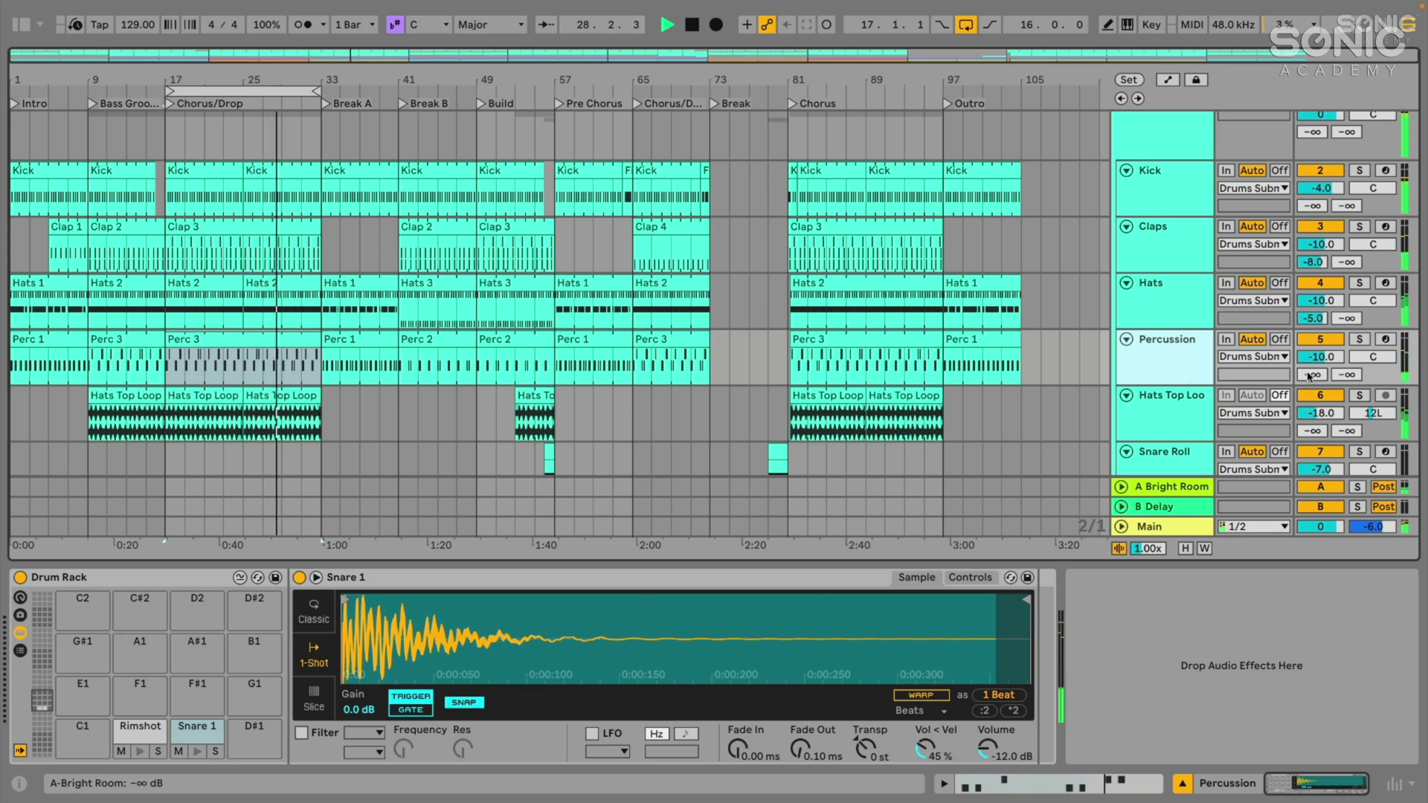
Send Percussion to A Bright Room at about -8.7 dB, auditioning it in solo
left_click_drag(1309, 376, 1309, 327)
left_click(1358, 339)
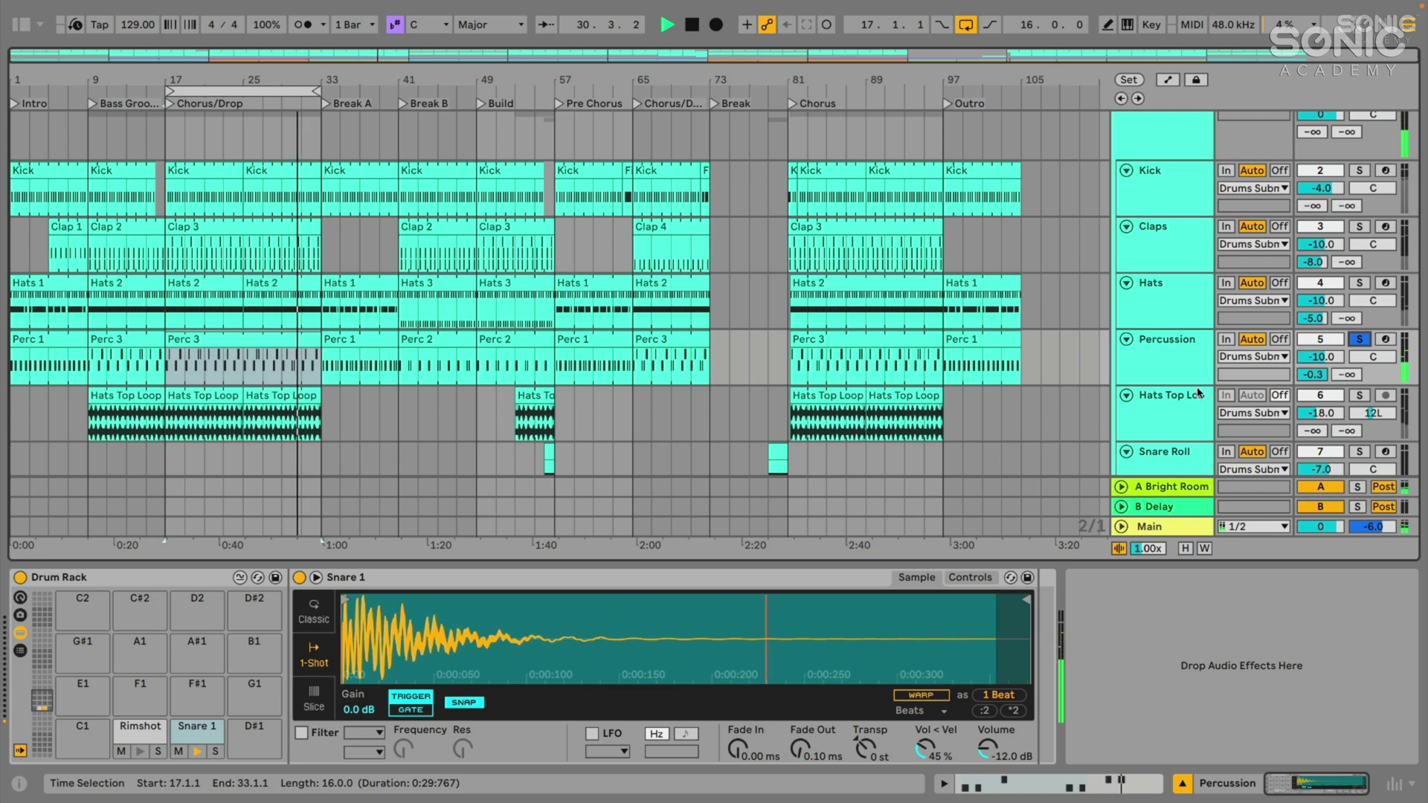
left_click(1164, 486)
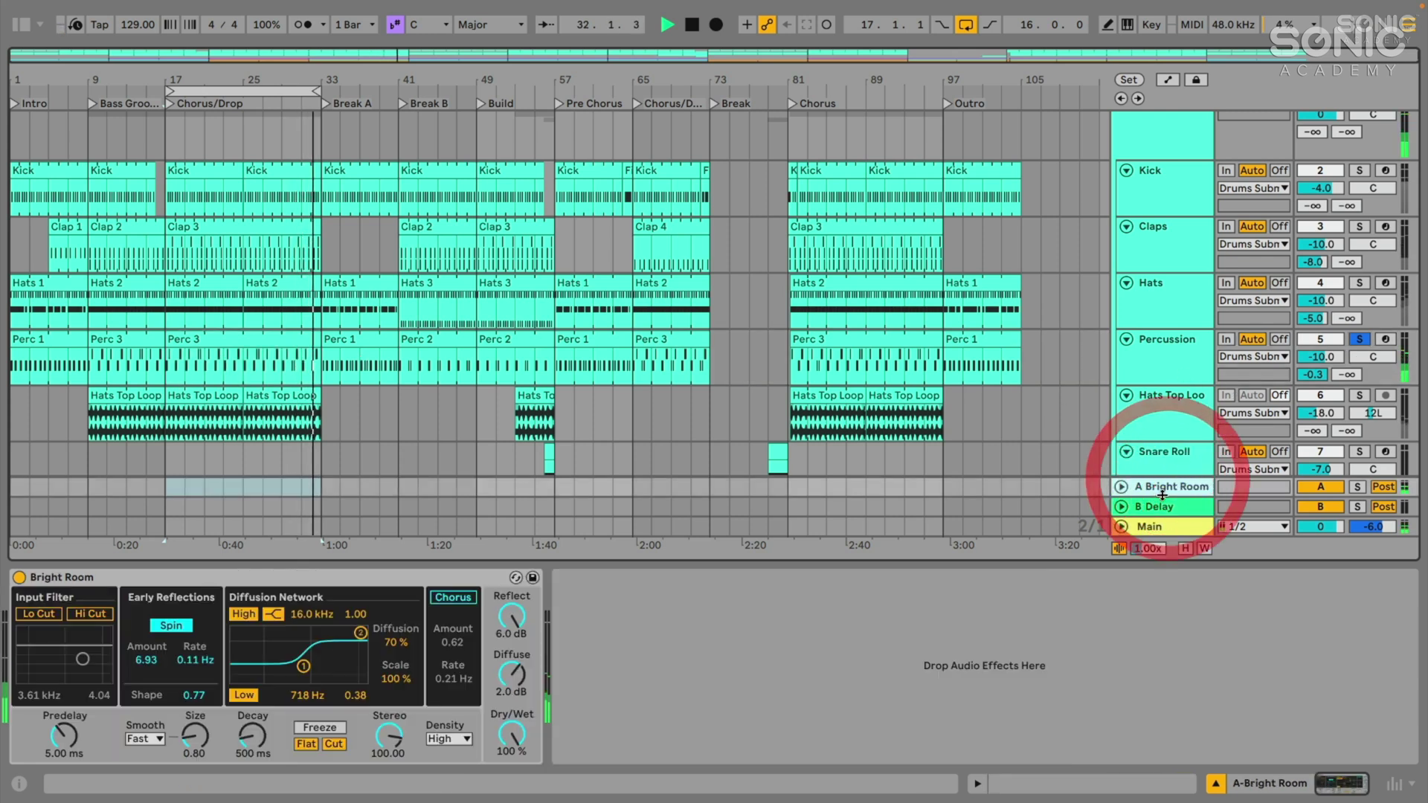
left_click(1167, 368)
mouse_move(1316, 374)
left_mouse_down()
mouse_move(1316, 394)
mouse_move(1315, 374)
left_mouse_up()
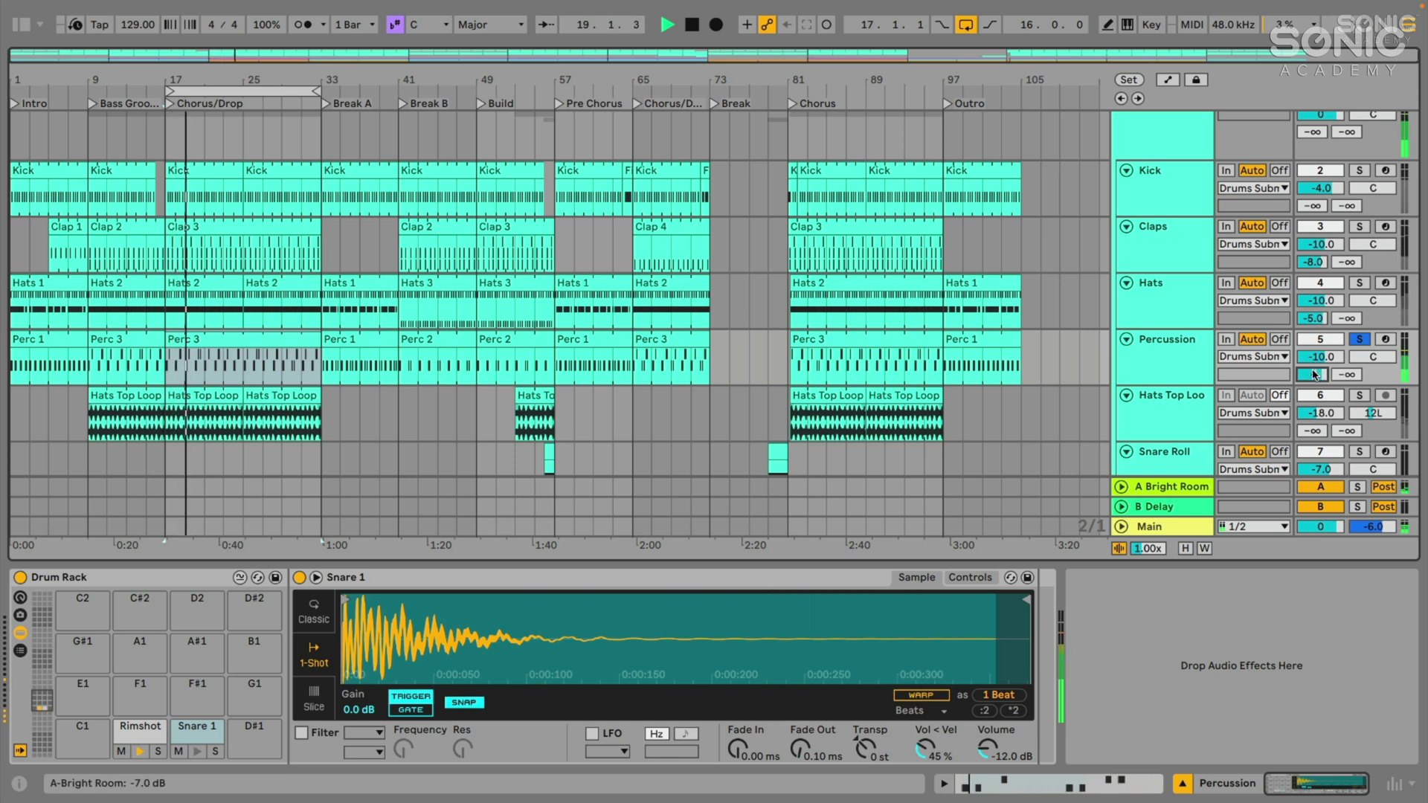
left_click(1358, 340)
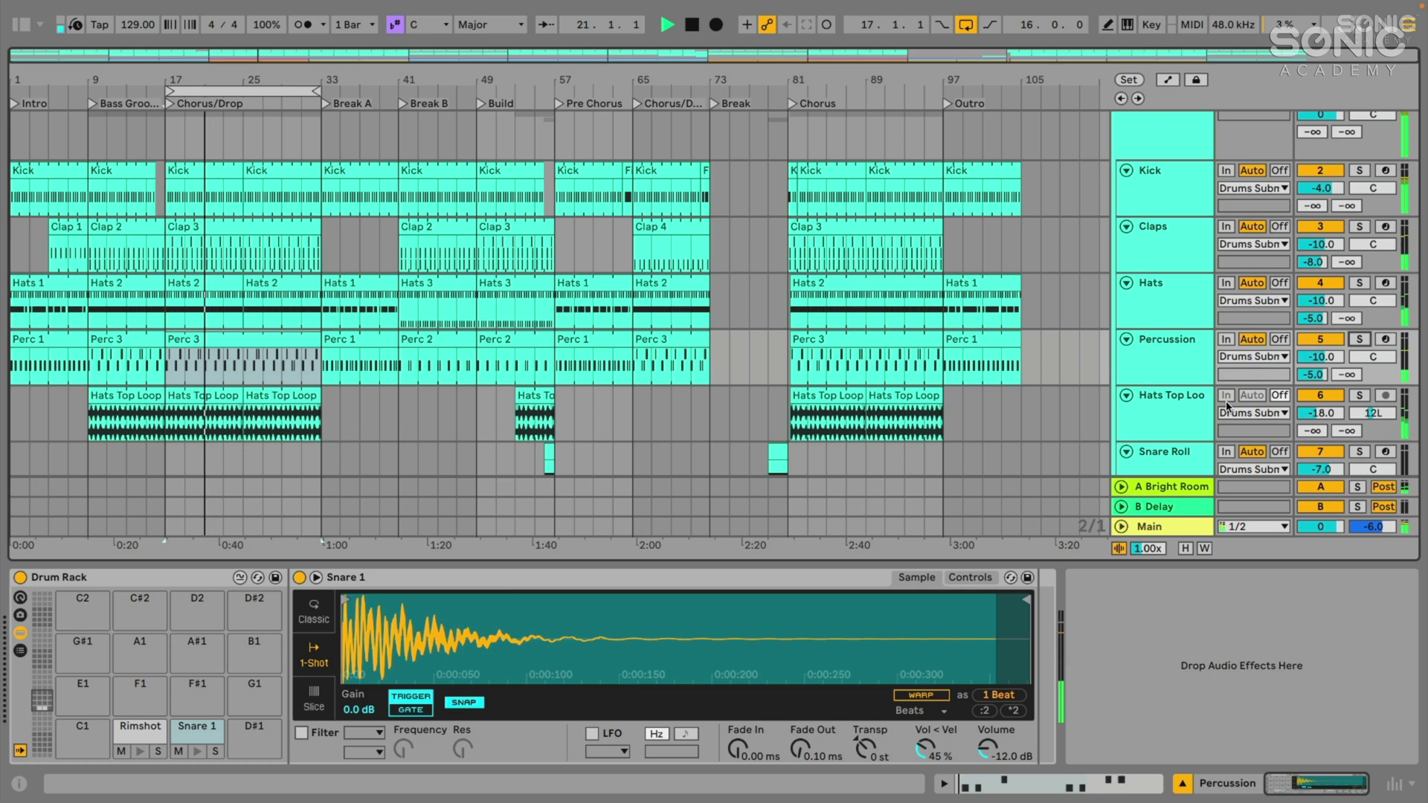
Set the Hats reverb send to -8 dB and Percussion's to about -7.8 dB
left_click_drag(1312, 319, 1320, 376)
left_click(1320, 374)
left_click_drag(1320, 261, 1320, 252)
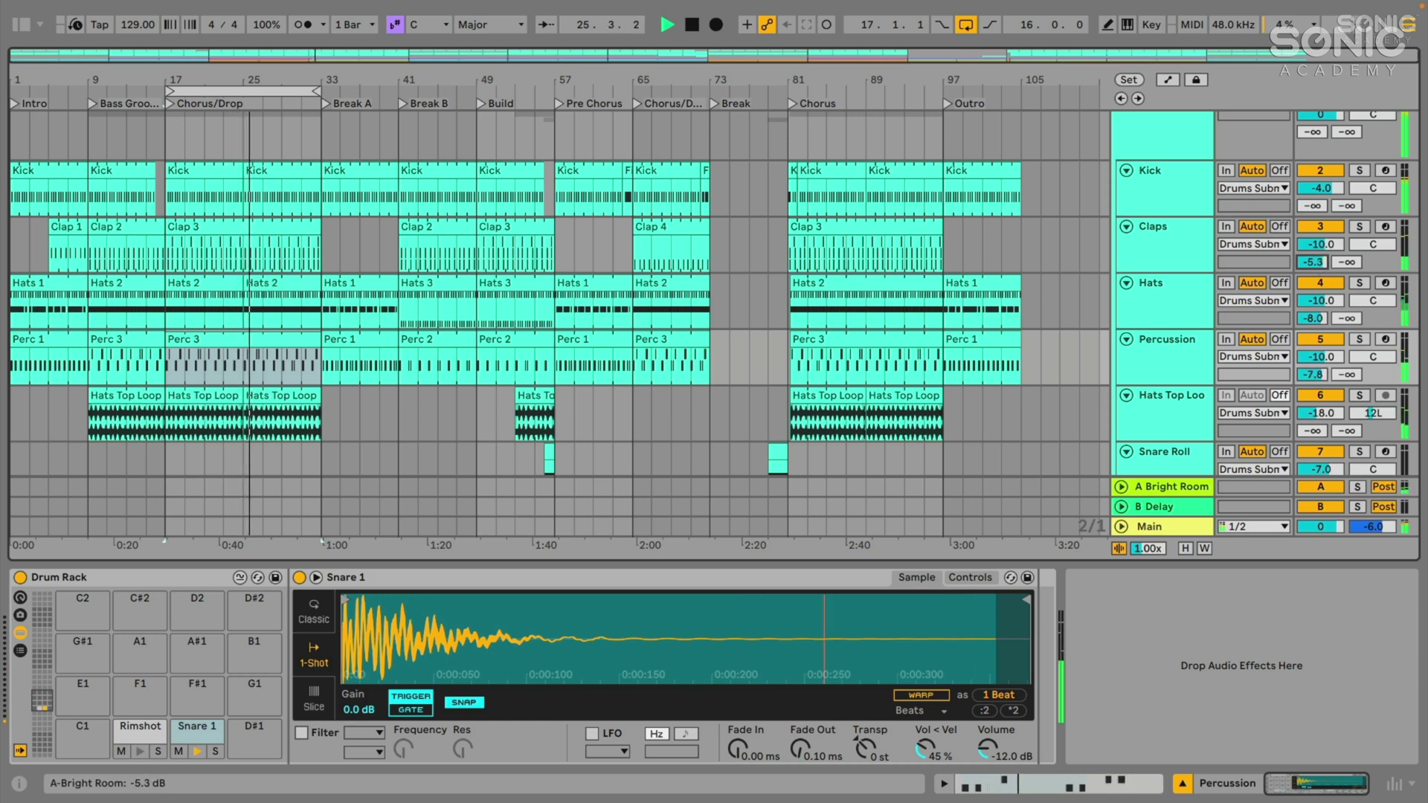
left_click(1199, 404)
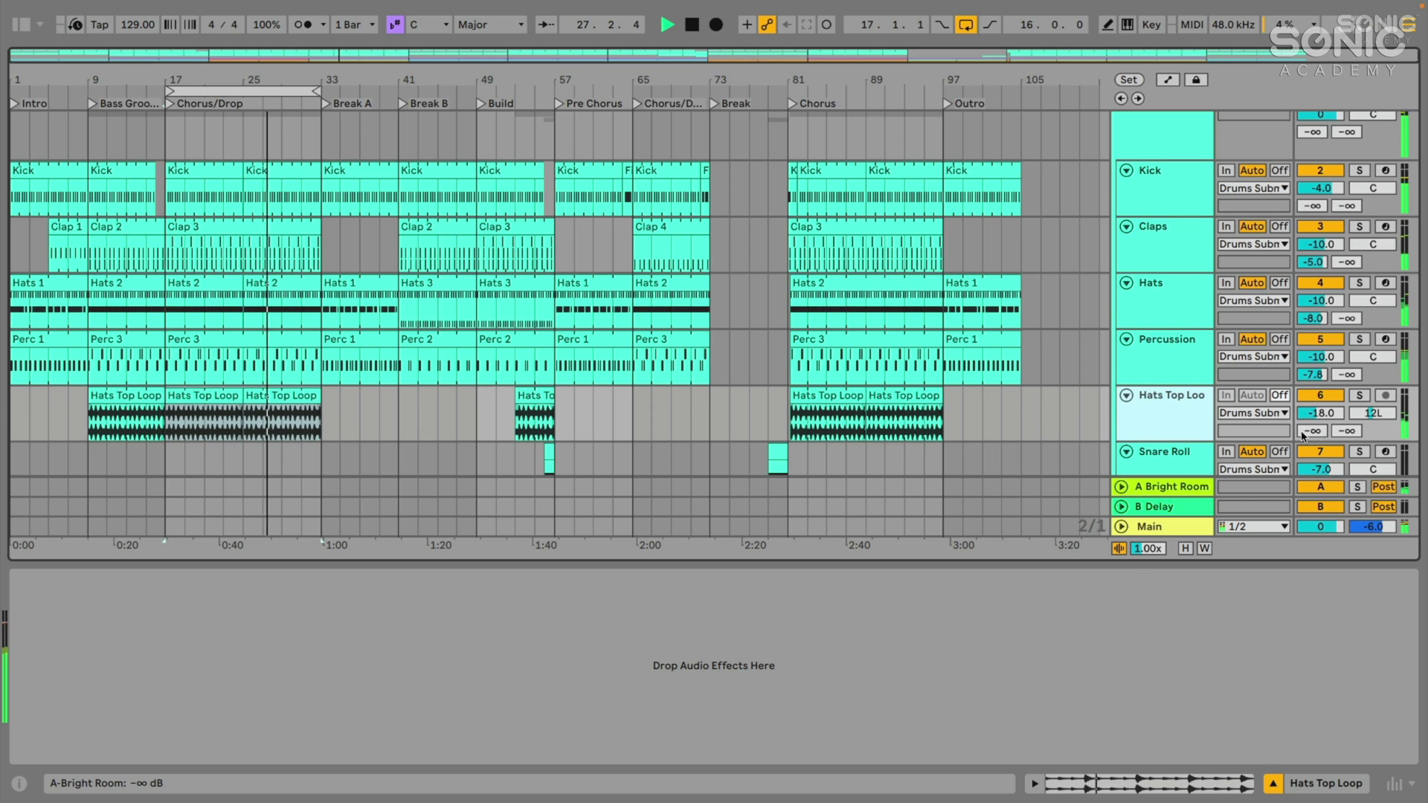
Nudge Percussion's reverb send to -7.5 dB and raise Hats Top Loop's send to 0 dB
left_click_drag(1320, 374, 1320, 372)
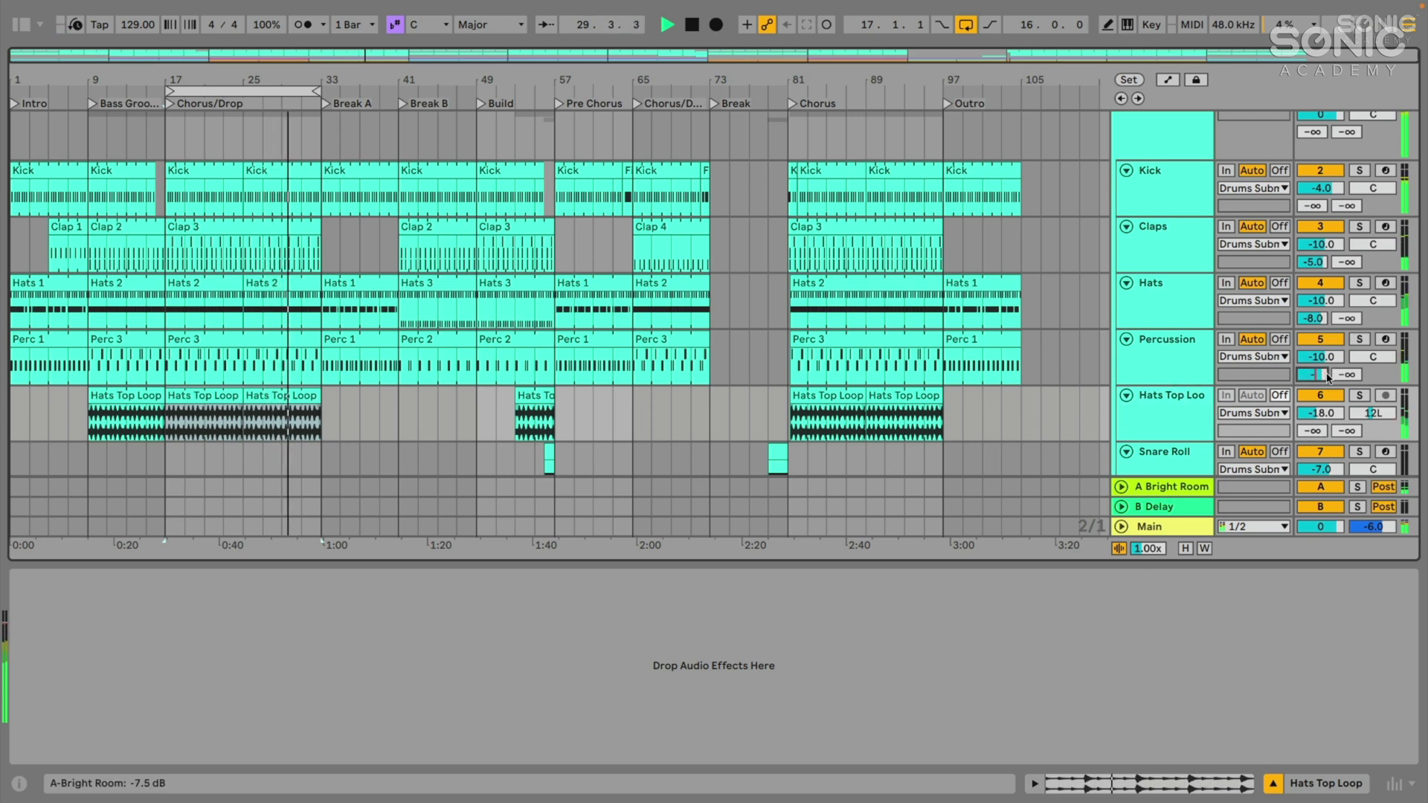
left_click_drag(1328, 377, 1328, 379)
left_click_drag(1313, 430, 1313, 416)
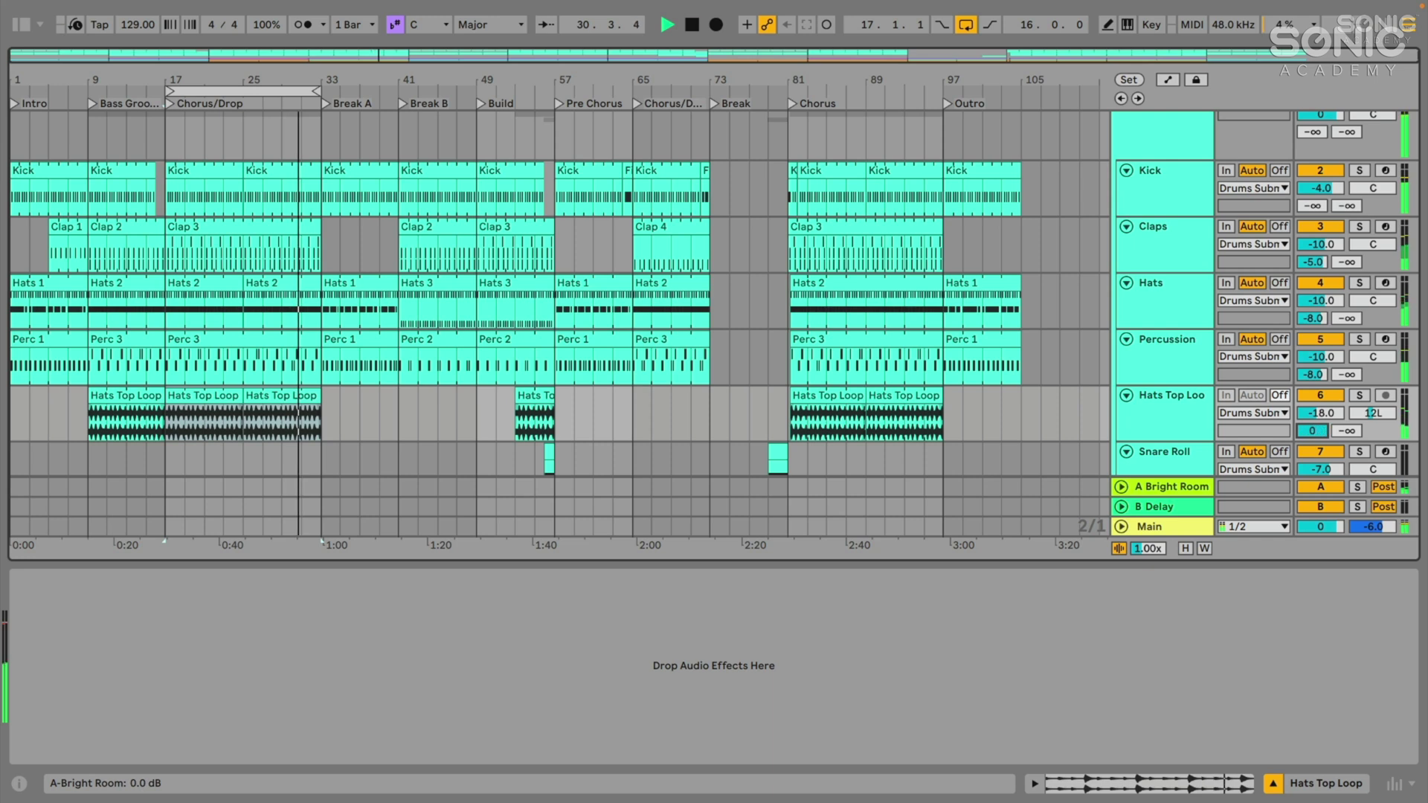
Audition Hats Top Loop in solo, then settle its Bright Room send at about -10 dB
left_click(1359, 395)
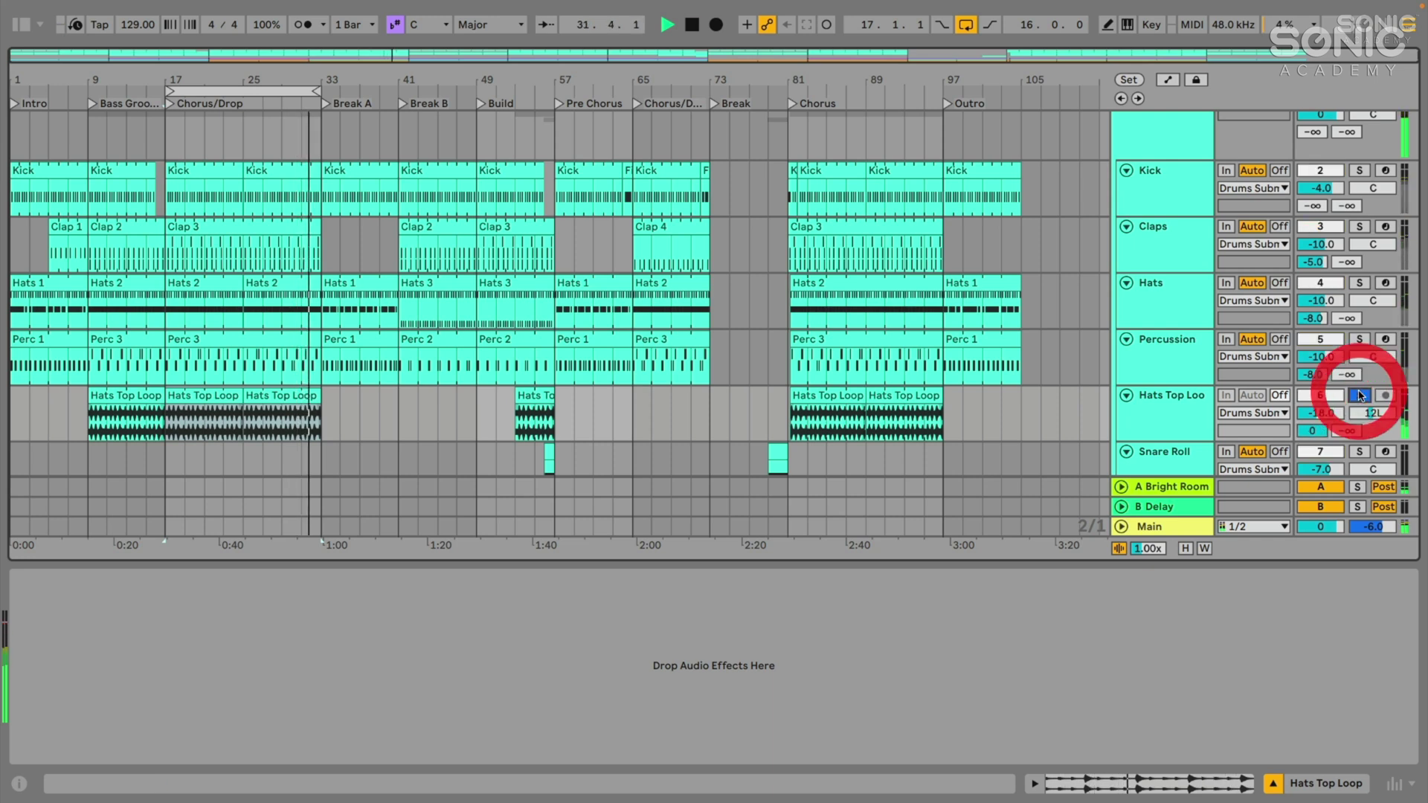
left_click(1359, 395)
left_click_drag(1313, 430, 1313, 446)
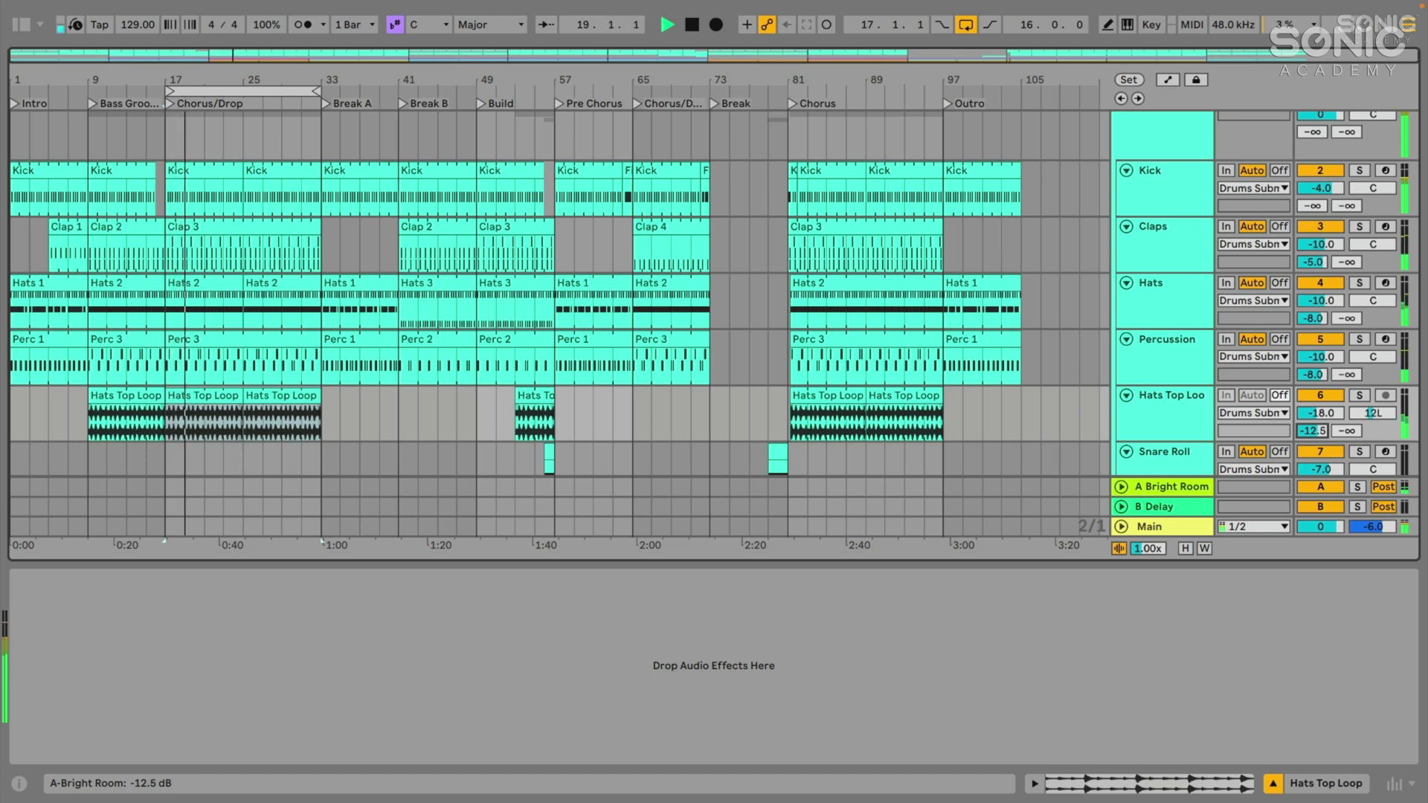
left_click_drag(1313, 431, 1313, 425)
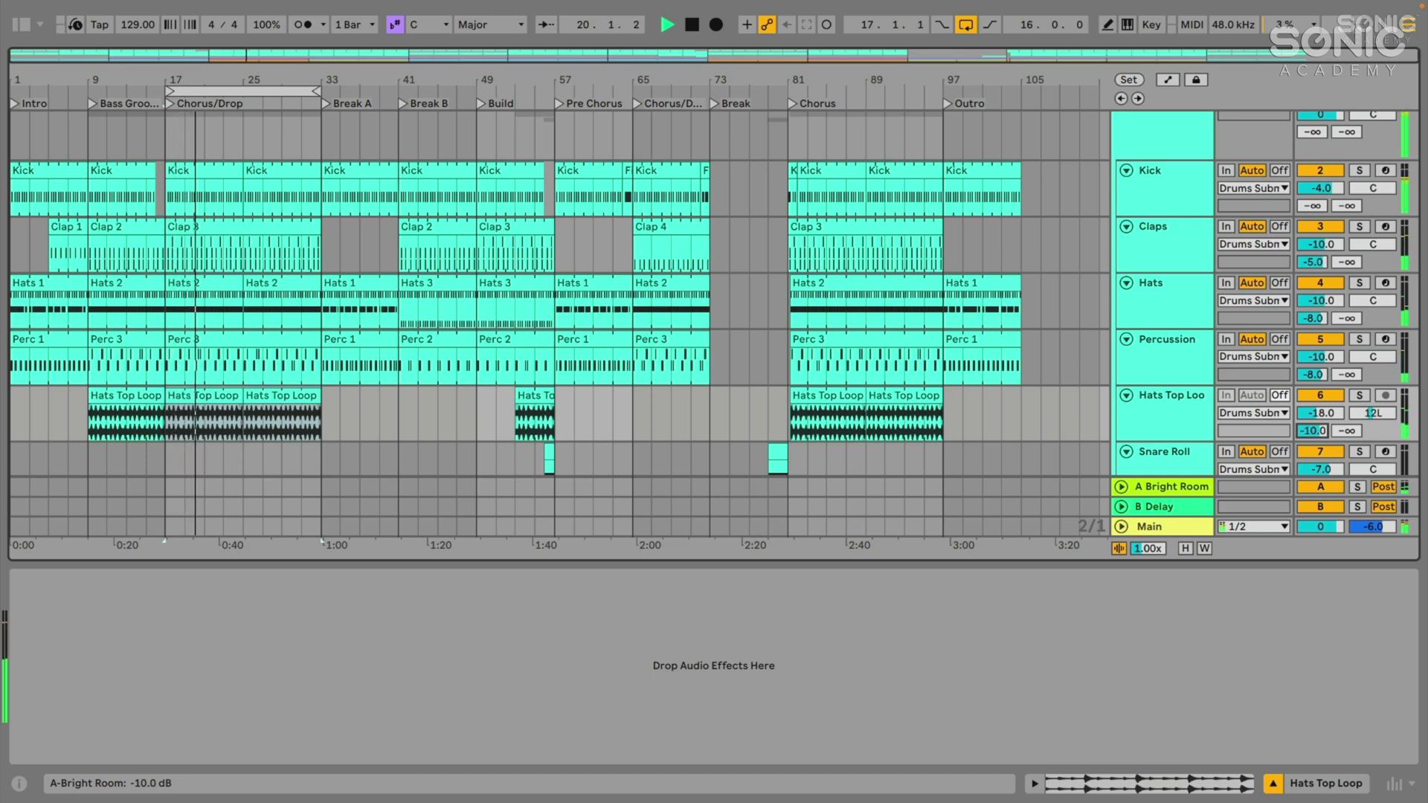
left_click(1190, 206)
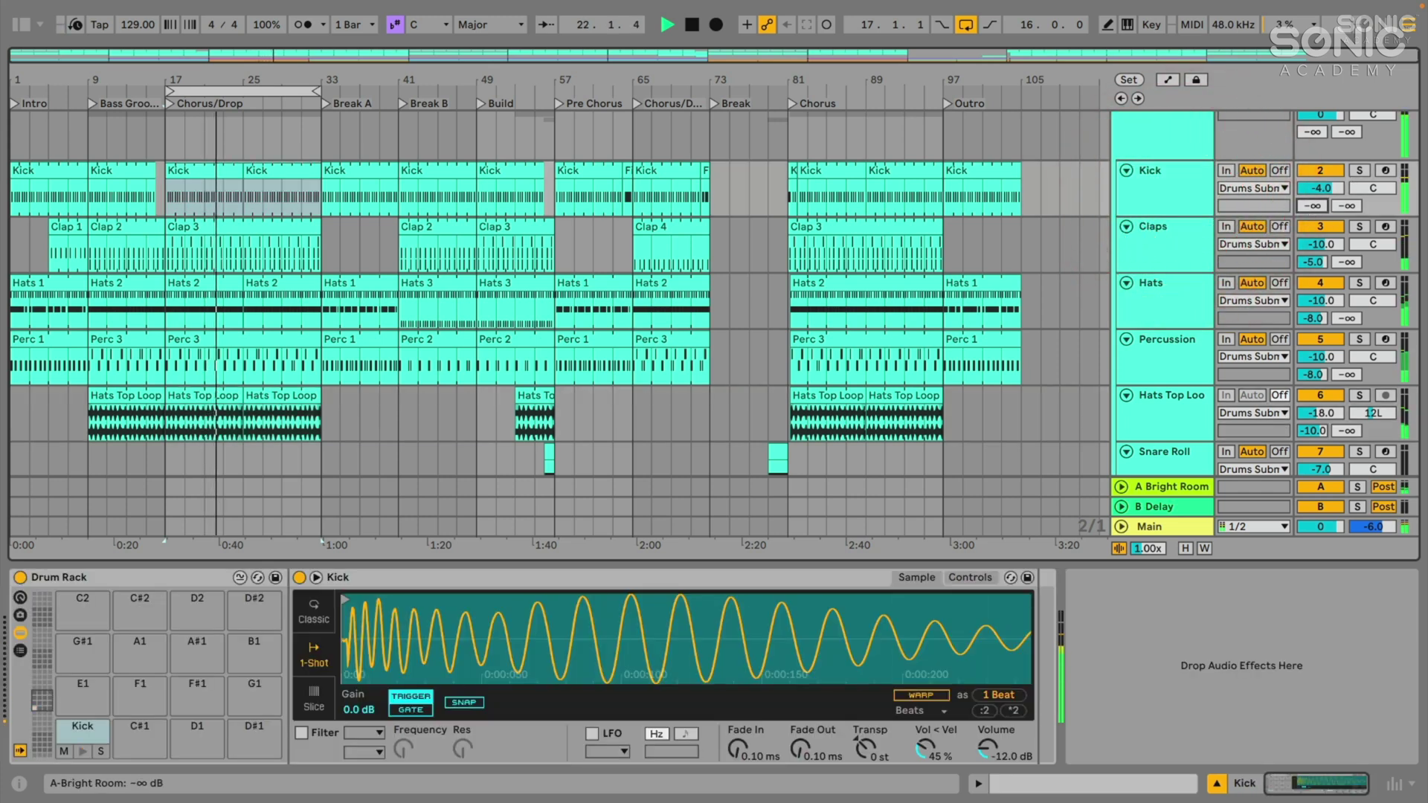
Give the Kick a faint -33 dB Send A to Bright Room, auditioning it in solo
left_click_drag(1312, 206, 1313, 195)
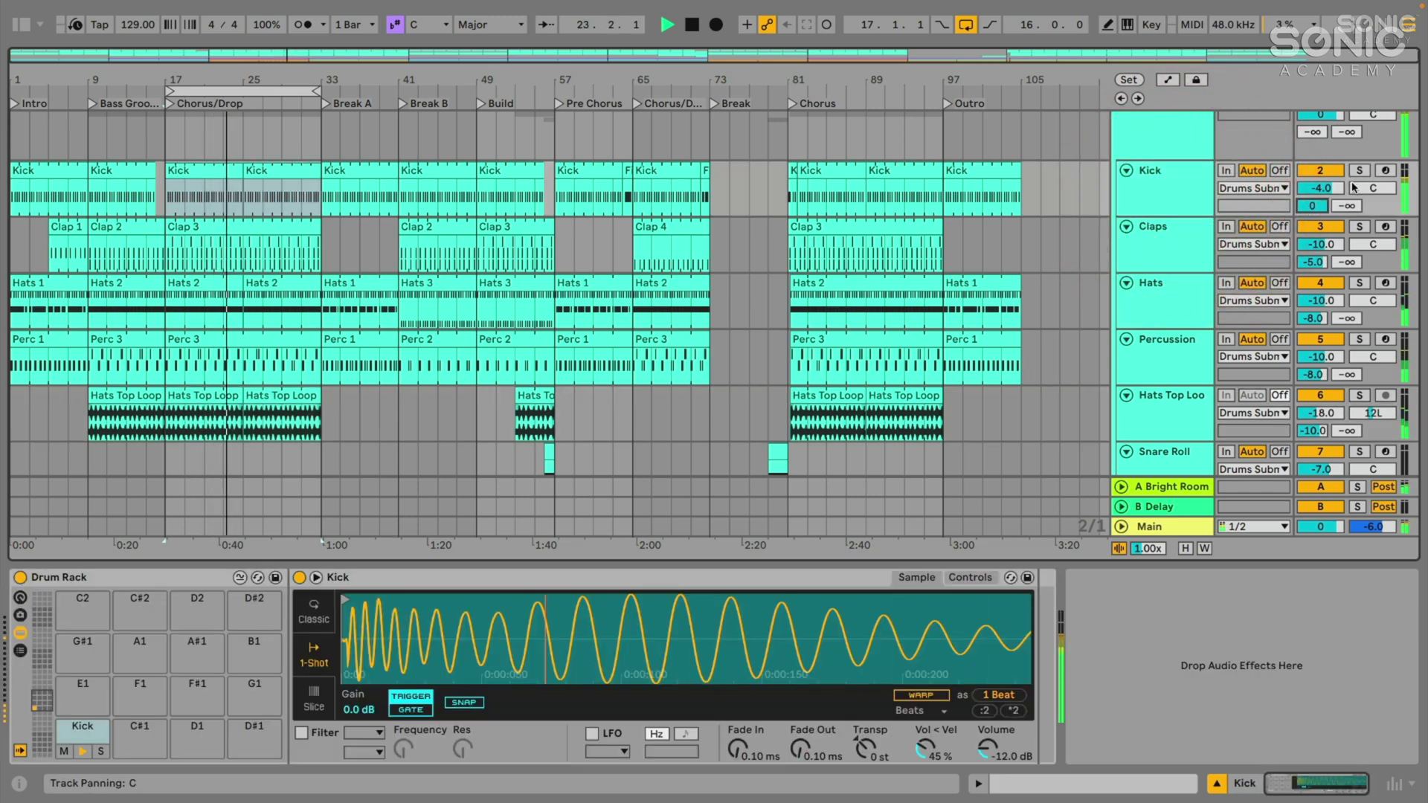
left_click(1360, 171)
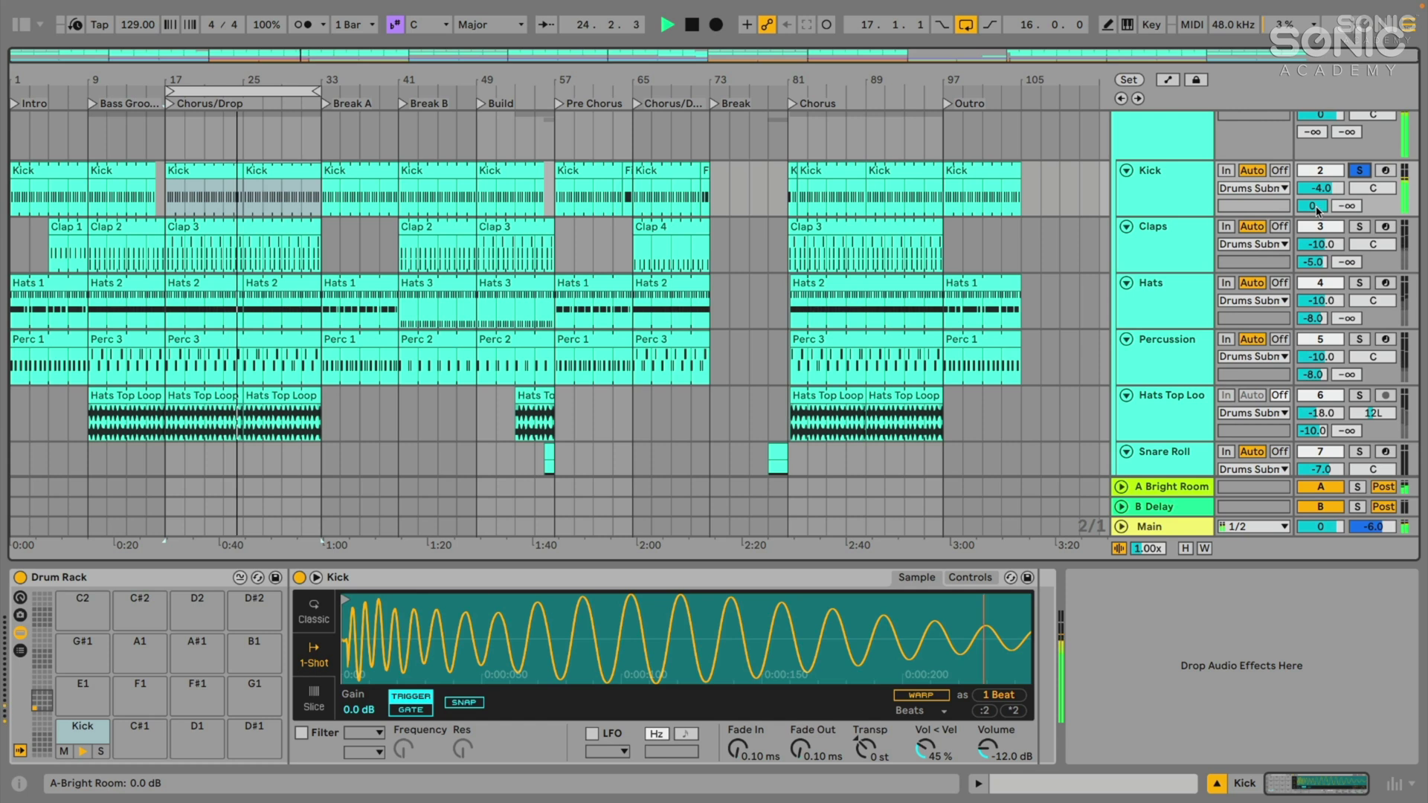
left_click(1313, 206)
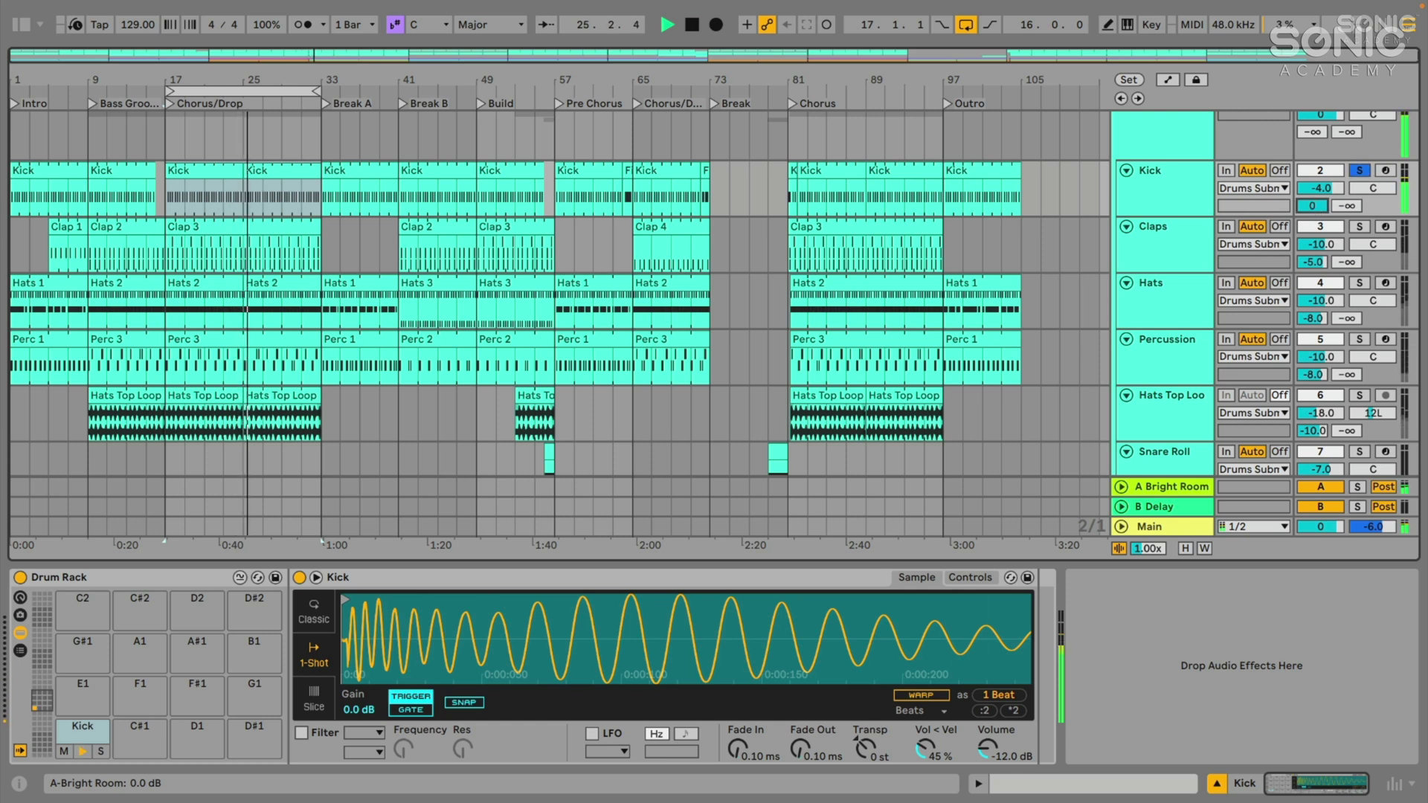
left_click_drag(1313, 206, 1314, 246)
left_click(1360, 171)
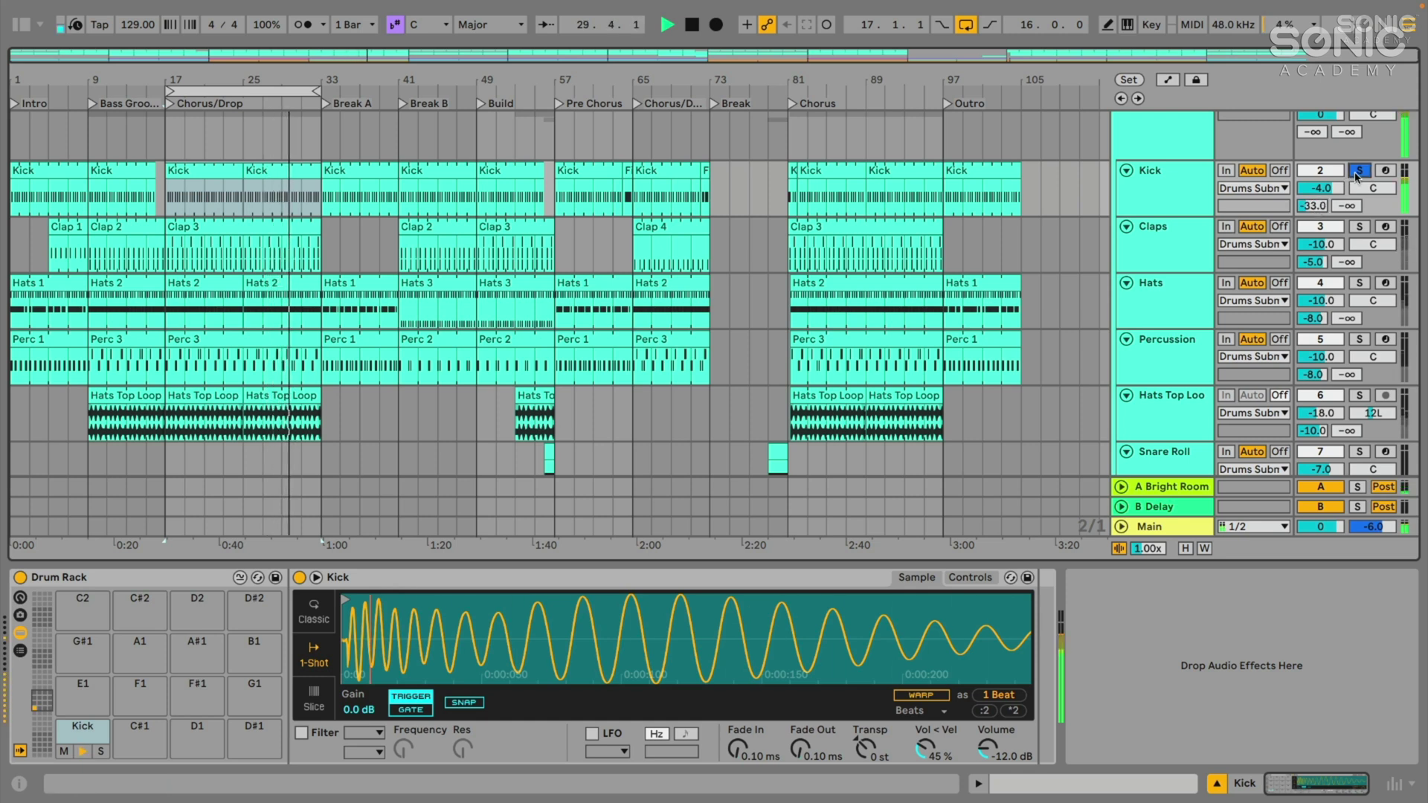
left_click(1196, 191)
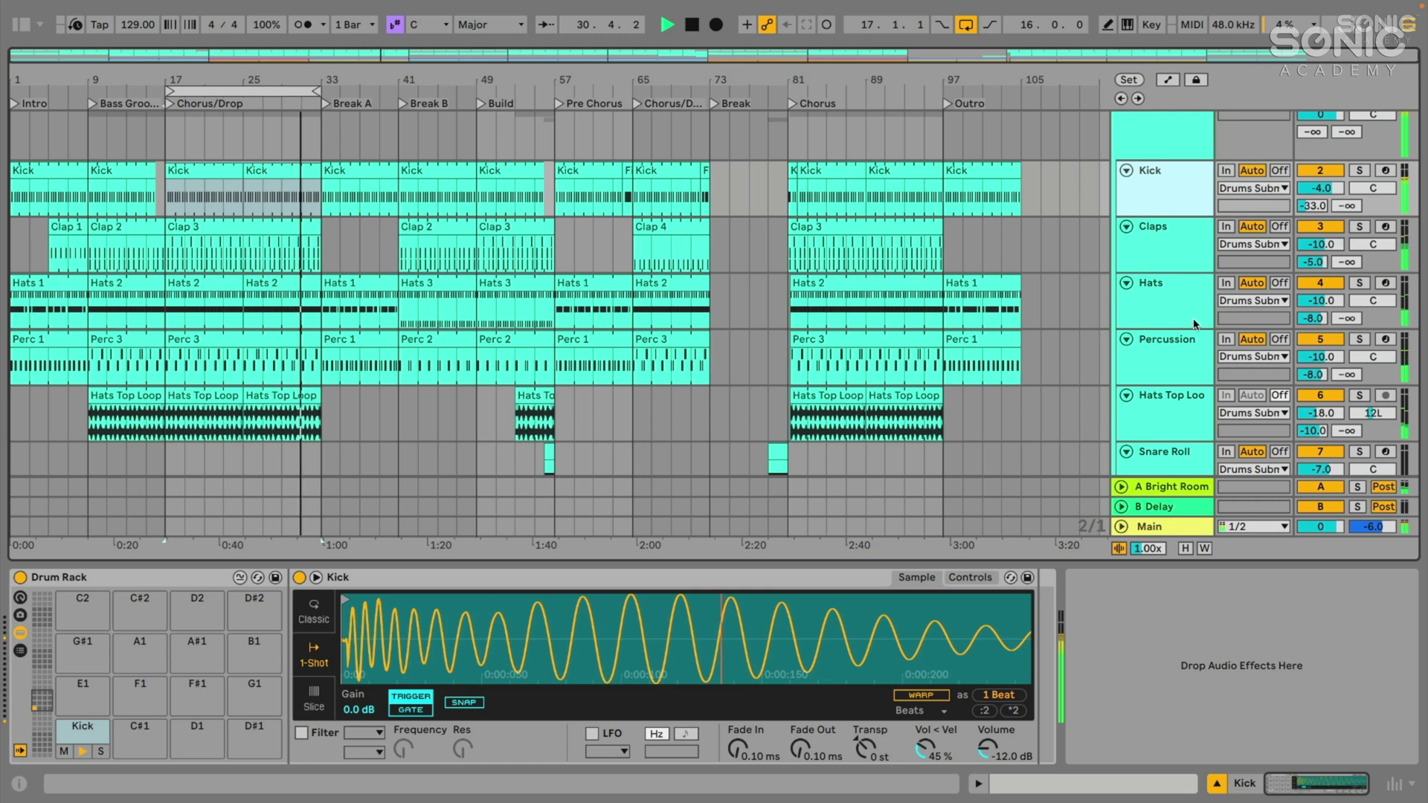
scroll(1193, 311, "down", 5)
scroll(1163, 280, "up", 2)
scroll(1166, 286, "down", 1)
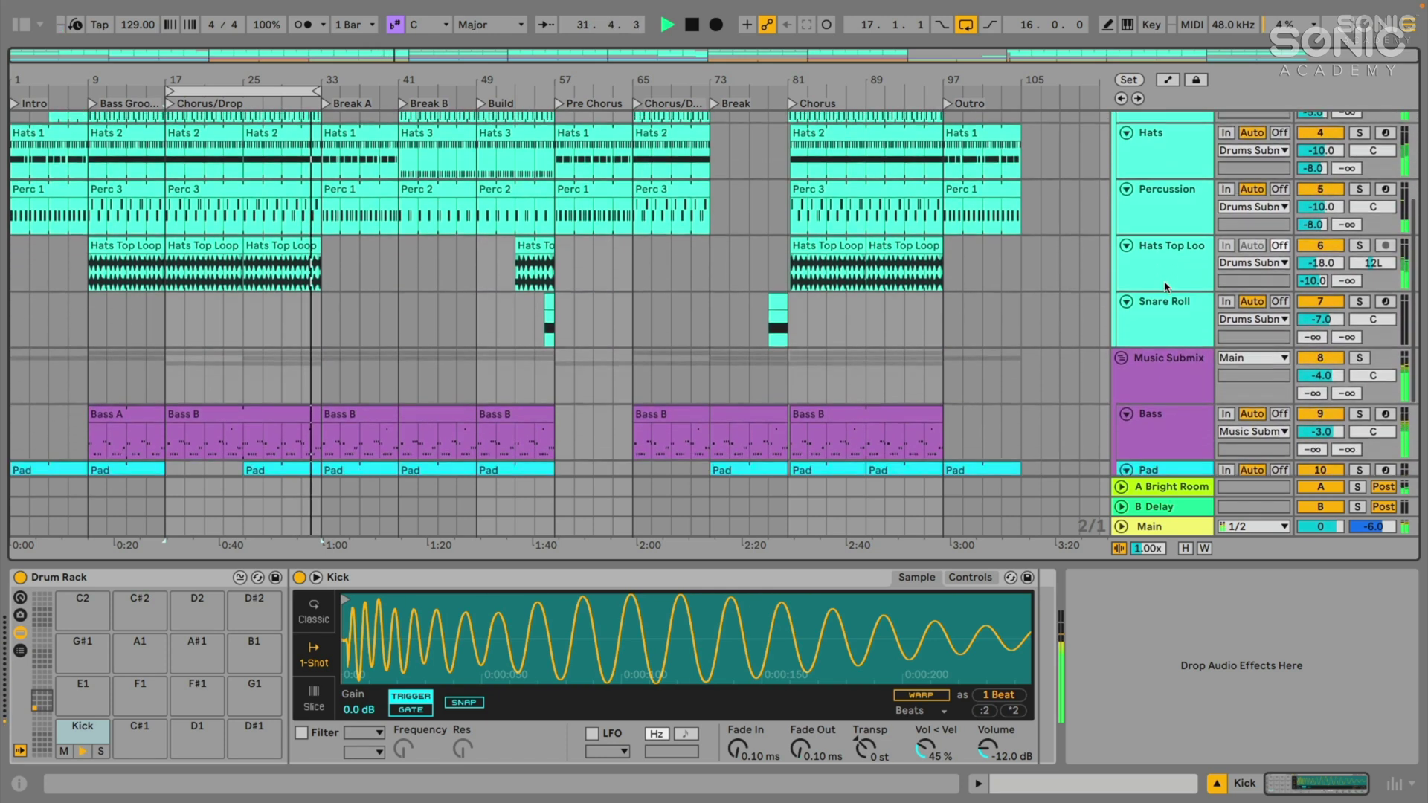
scroll(1166, 287, "down", 4)
scroll(1276, 299, "up", 6)
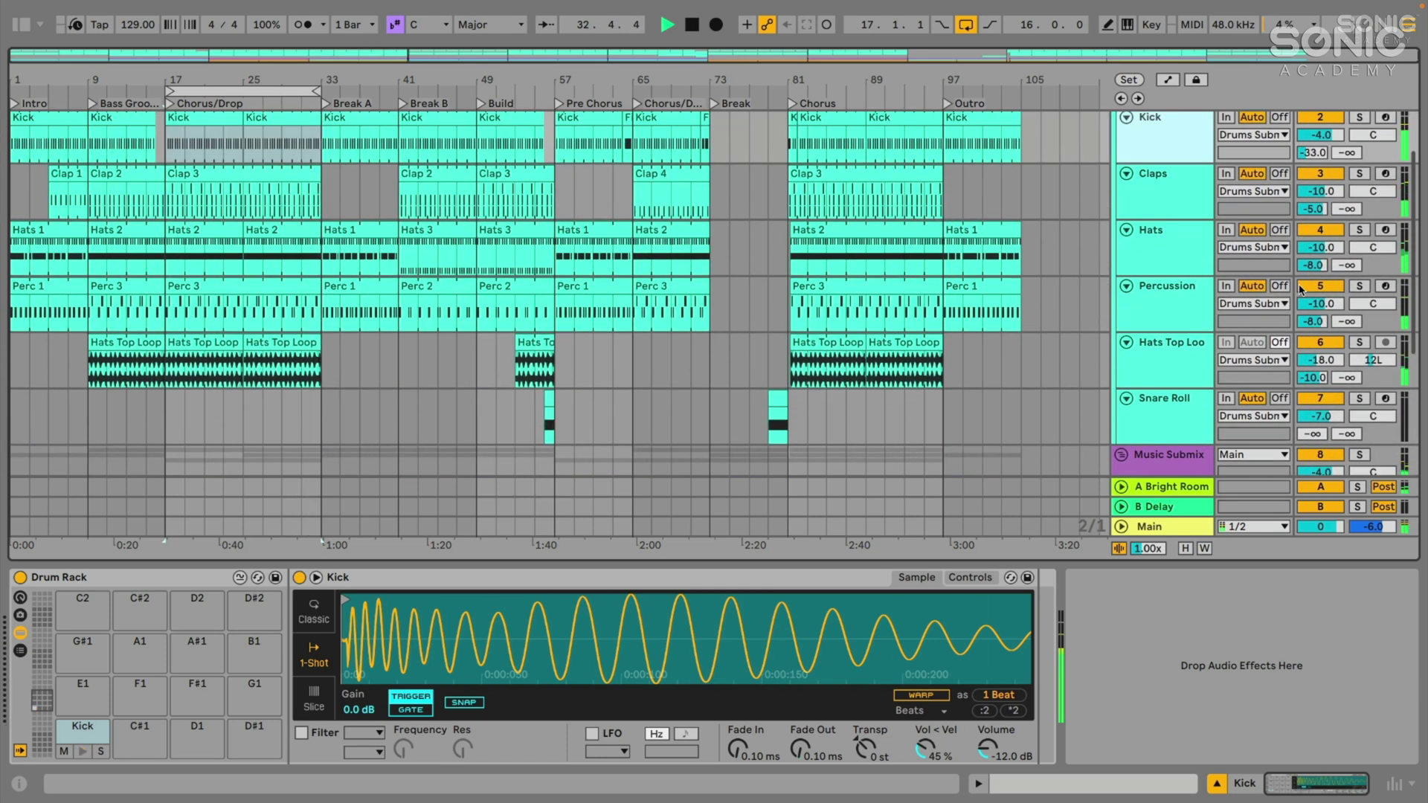
scroll(1221, 261, "down", 5)
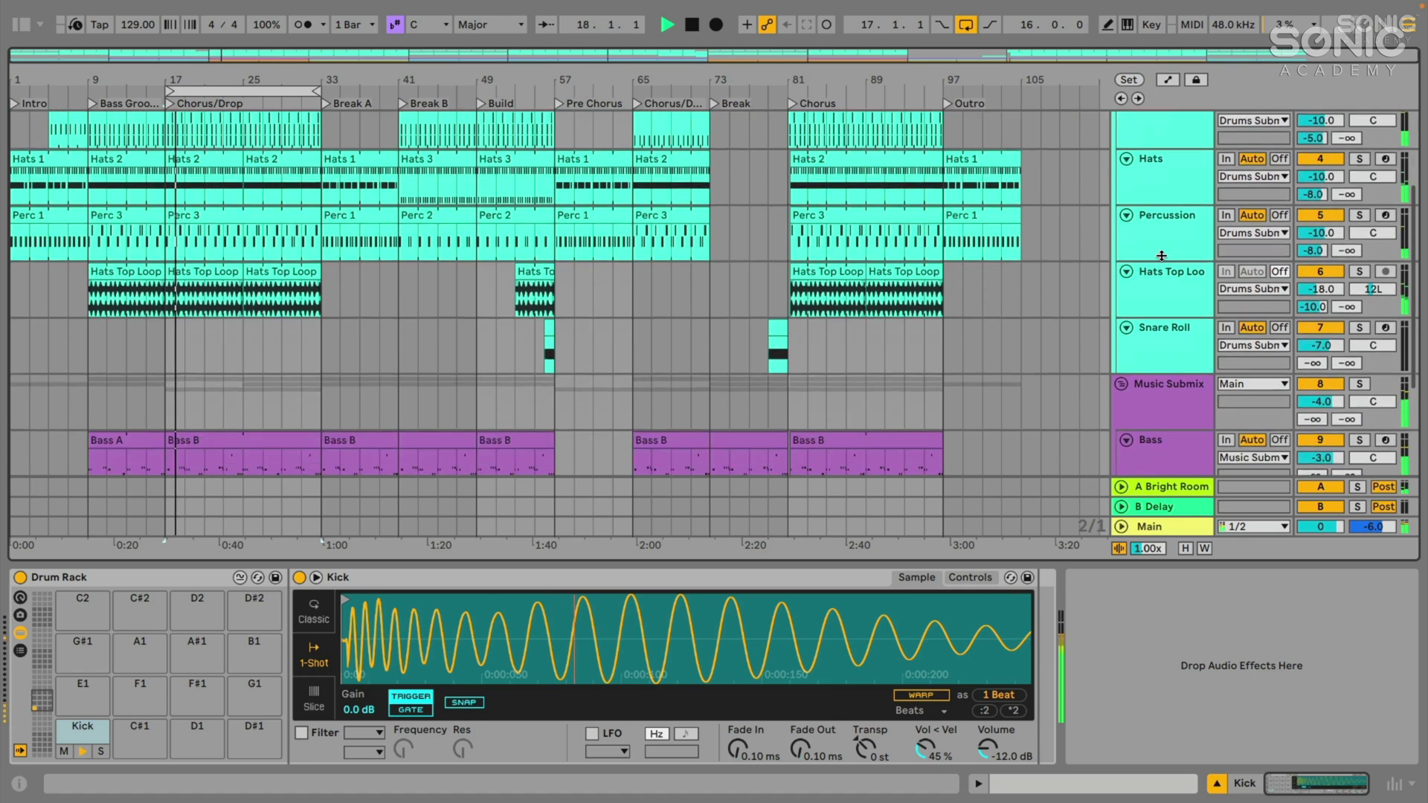
left_click(1162, 298)
left_click(1149, 387)
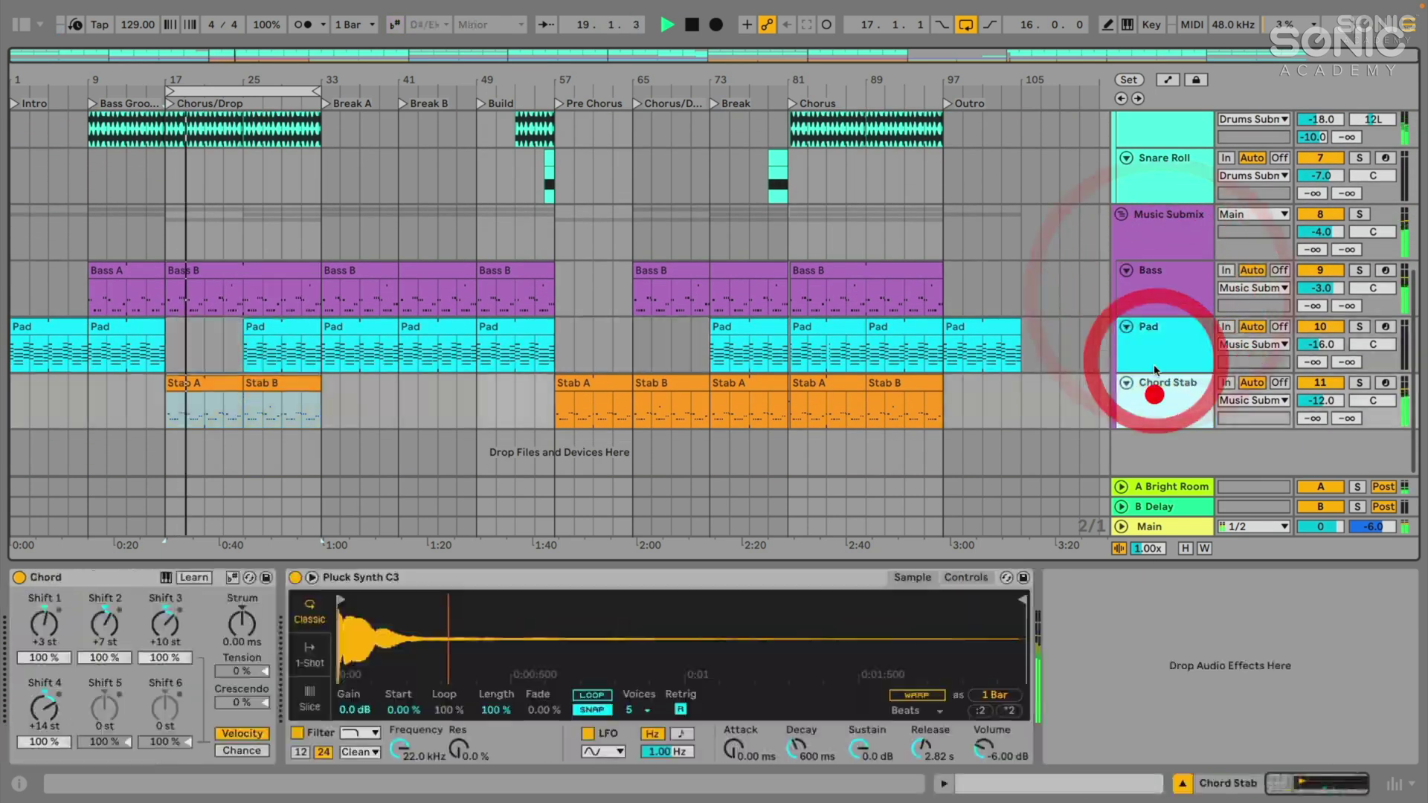
left_click(1157, 311)
left_click(1158, 337)
left_click(1160, 380)
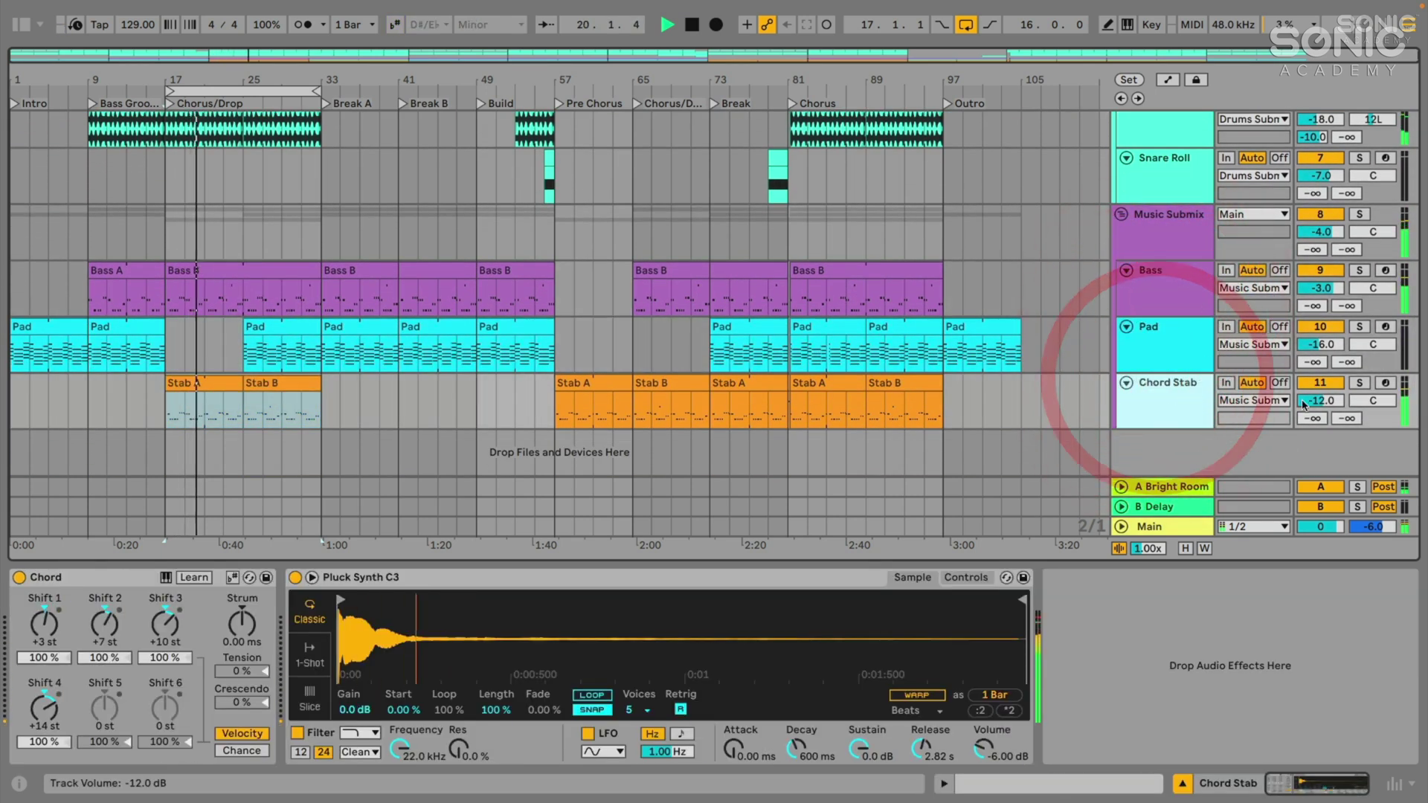
left_click_drag(1312, 418, 1312, 357)
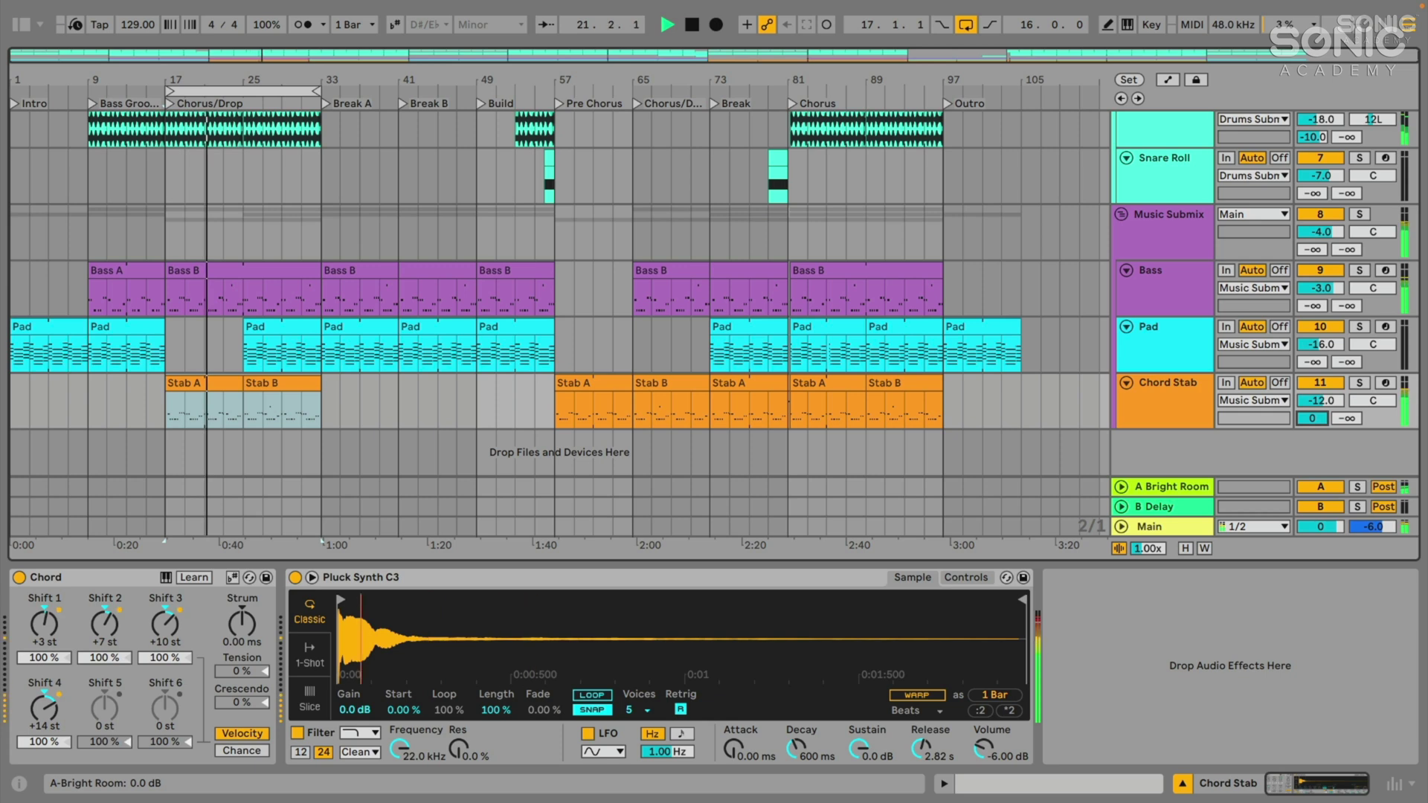
left_click_drag(1312, 418, 1309, 426)
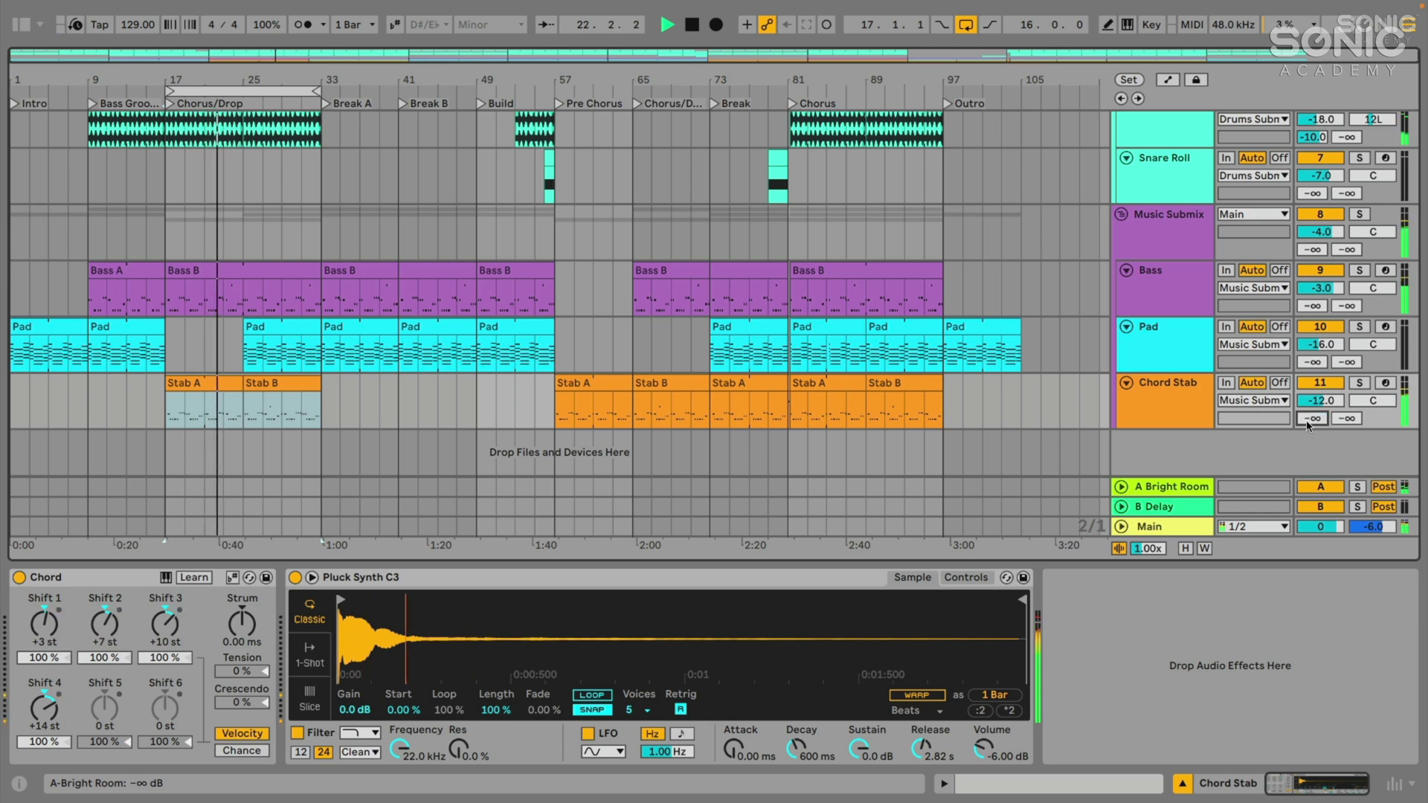
scroll(1168, 268, "up", 6)
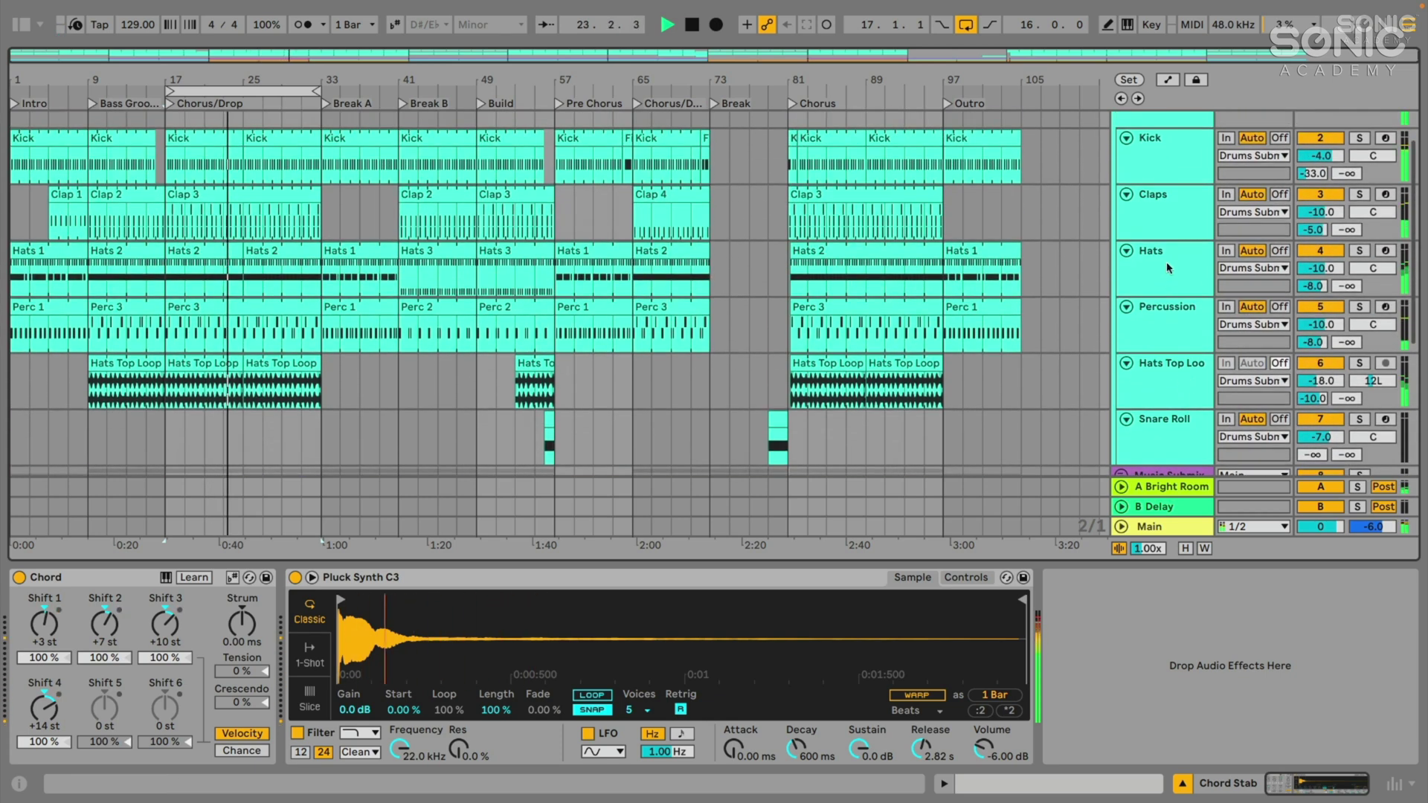
scroll(1167, 268, "up", 2)
left_click(1172, 485)
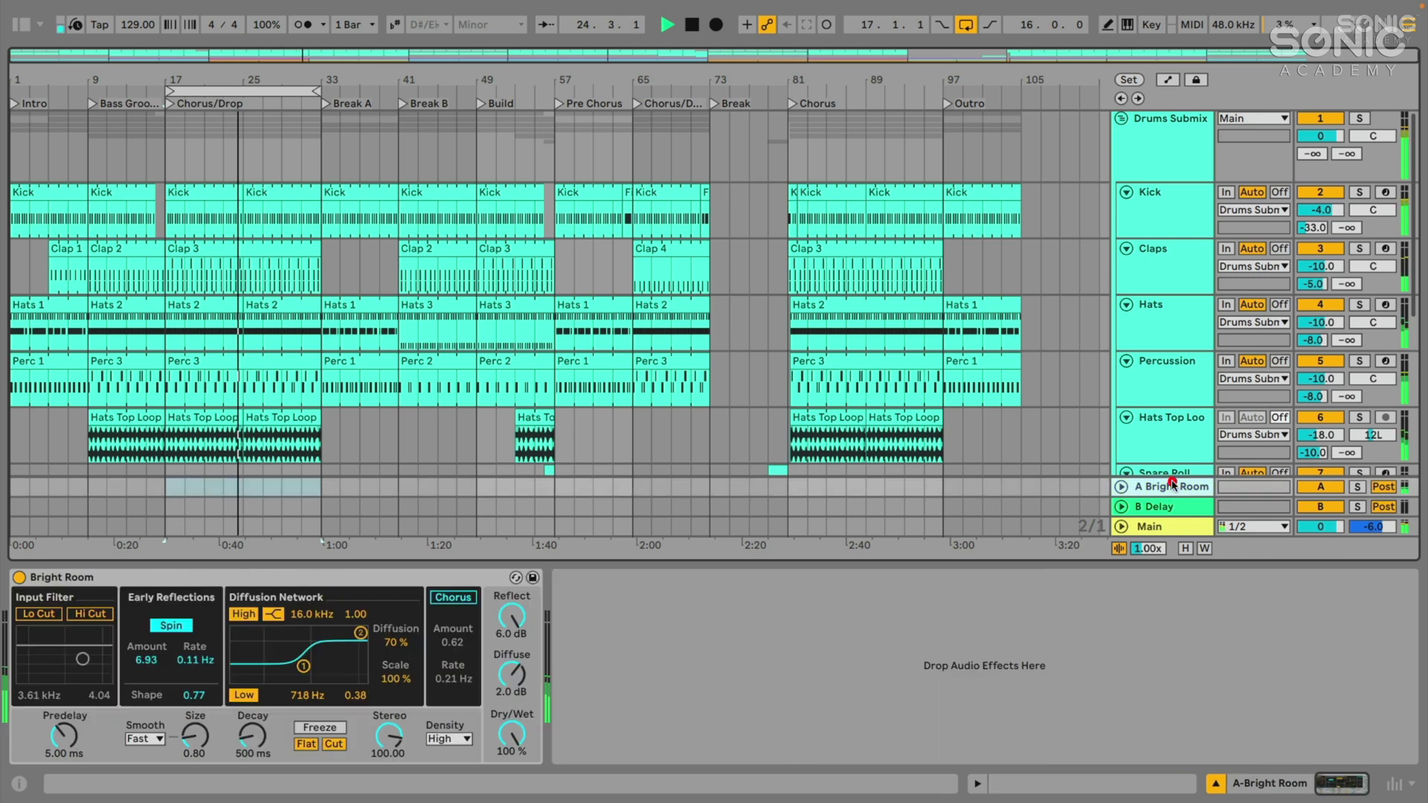
left_click(1177, 235)
left_click(1170, 270)
left_click(1170, 312)
left_click(1173, 383)
left_click(1172, 422)
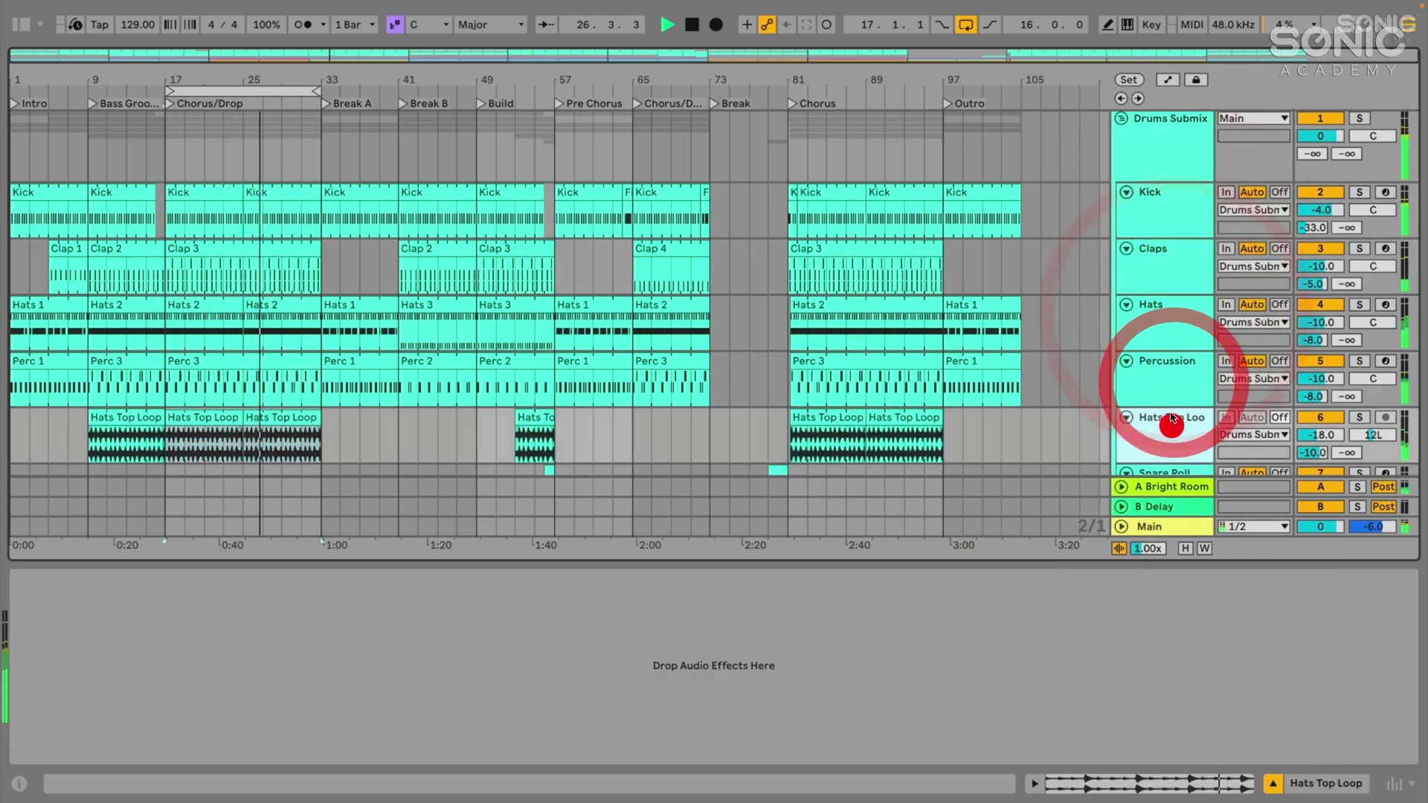
left_click(1170, 369)
left_click(1168, 253)
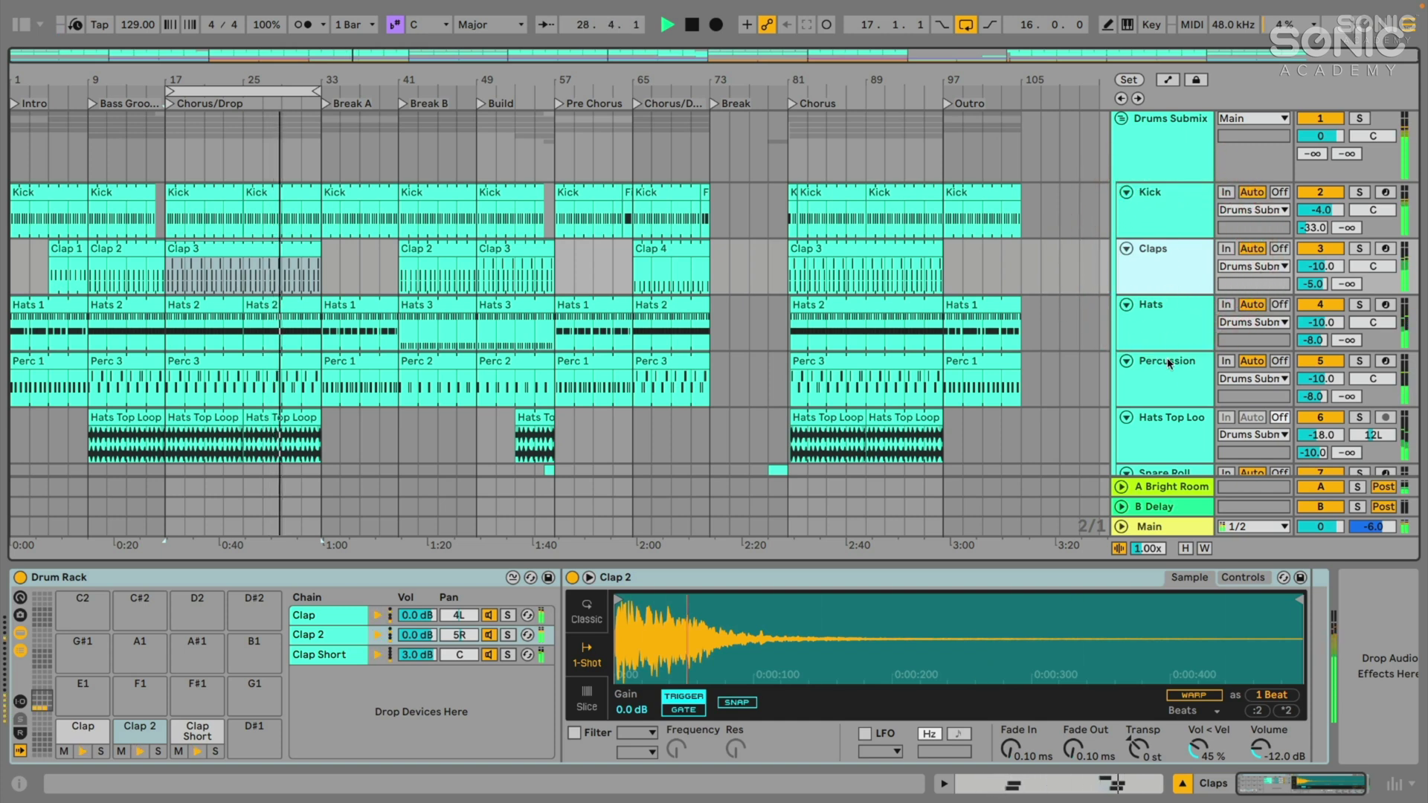
scroll(1162, 417, "down", 2)
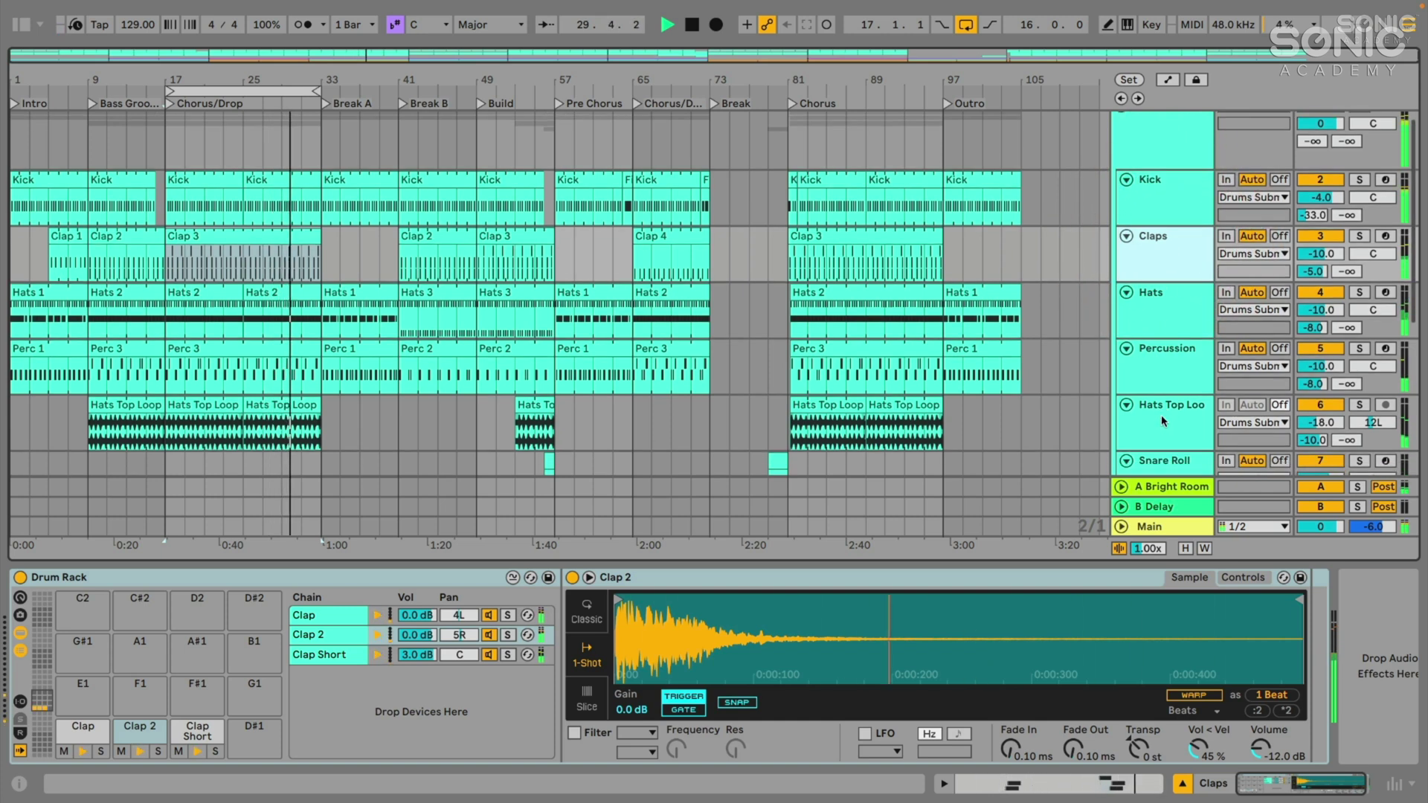